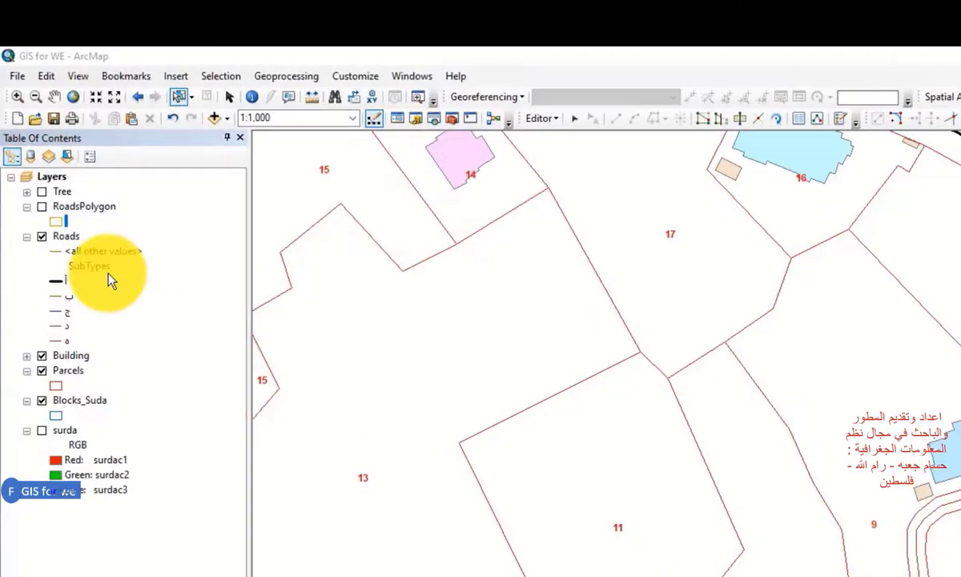
- Open the attribute table of the Roads layer
left_click(70, 237)
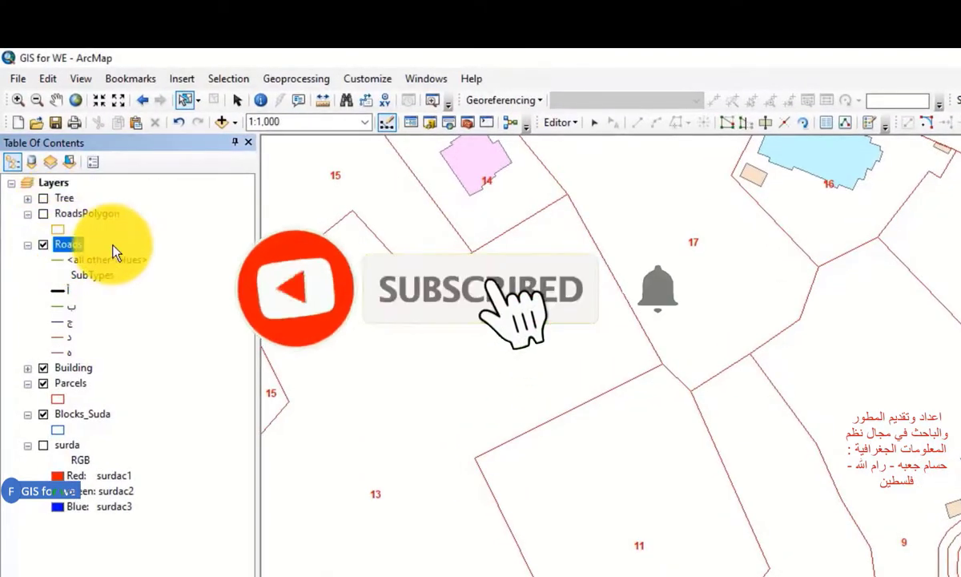
right_click(71, 246)
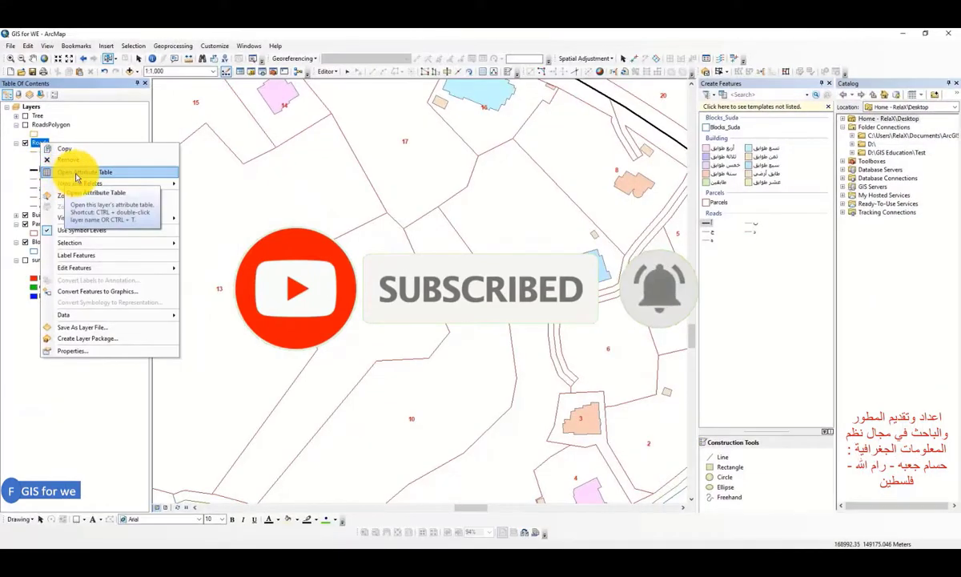
left_click(76, 178)
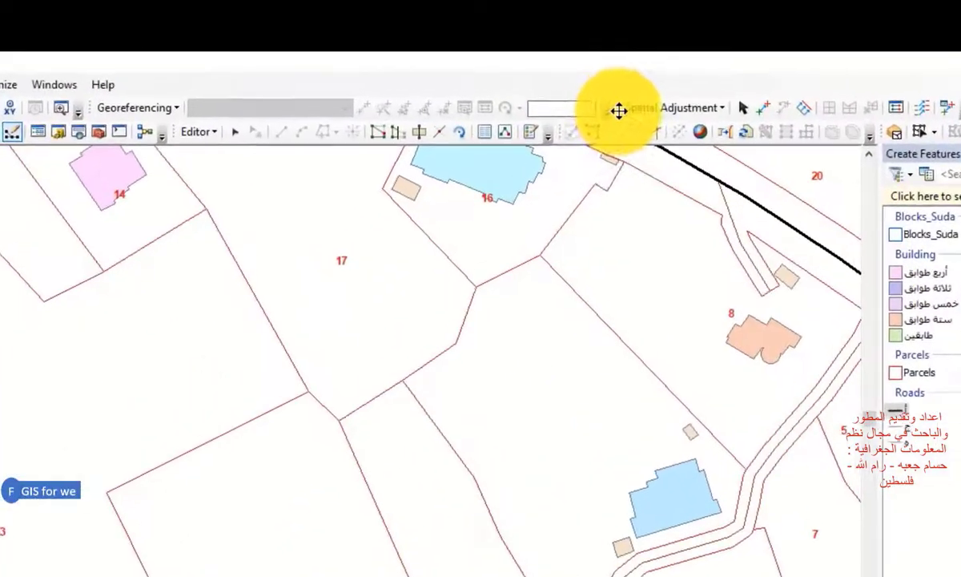
- Float the Spatial Adjustment toolbar and the editing toolbar below it over the map, returning each to its docked place
left_click_drag(620, 110, 296, 343)
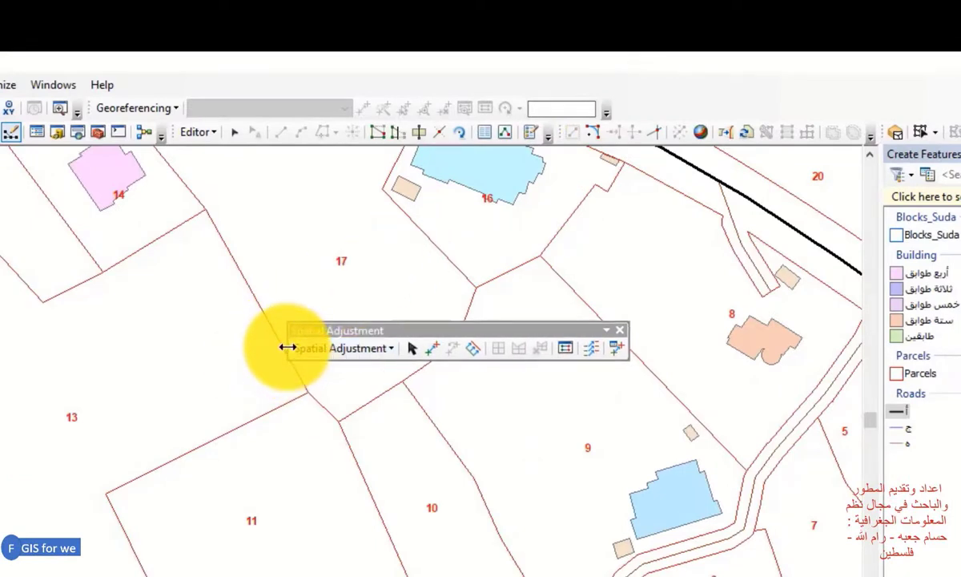
left_click_drag(322, 336, 625, 128)
left_click_drag(558, 137, 256, 353)
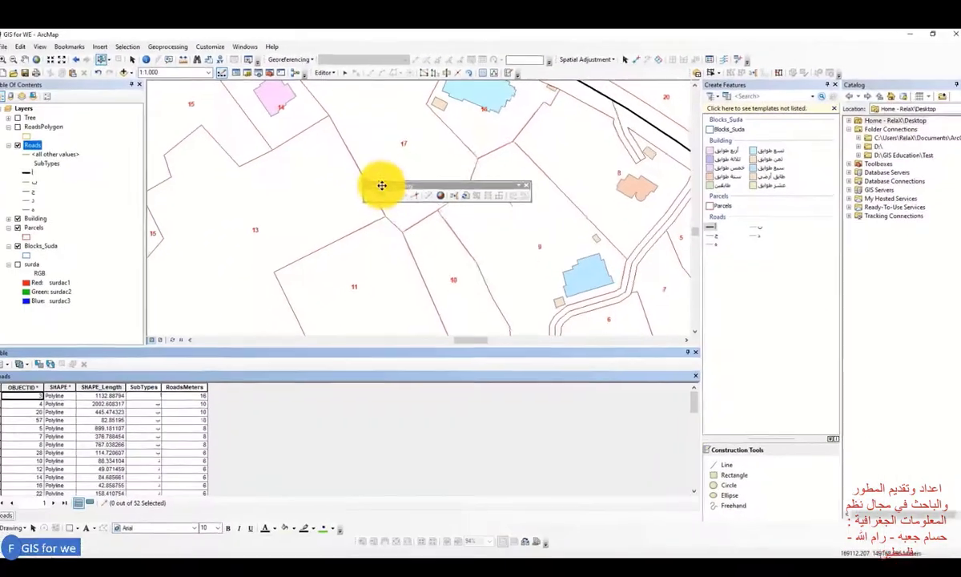
left_click_drag(382, 185, 532, 76)
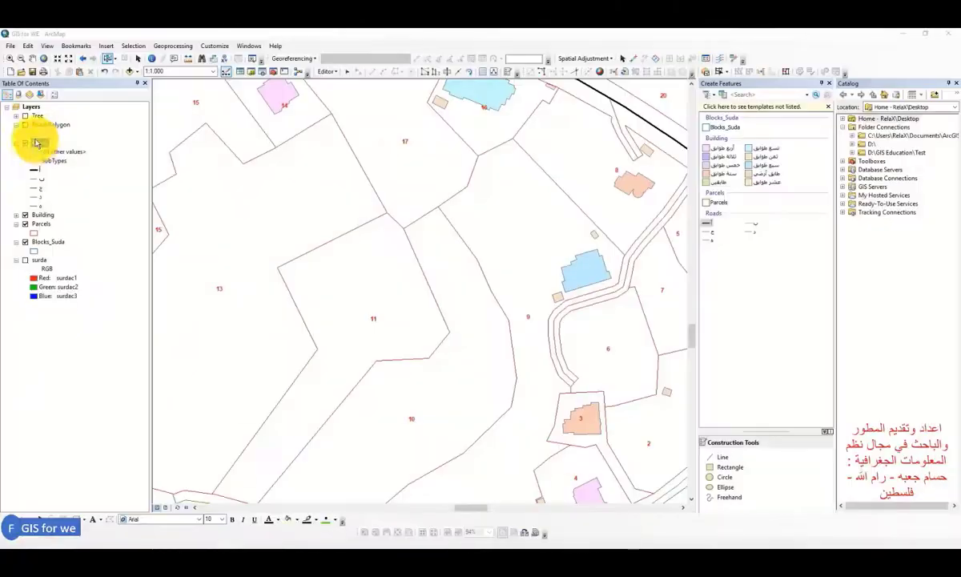
- Reopen the Roads attribute table and bring up Find and Replace, placing the dialog clear of the records
right_click(39, 142)
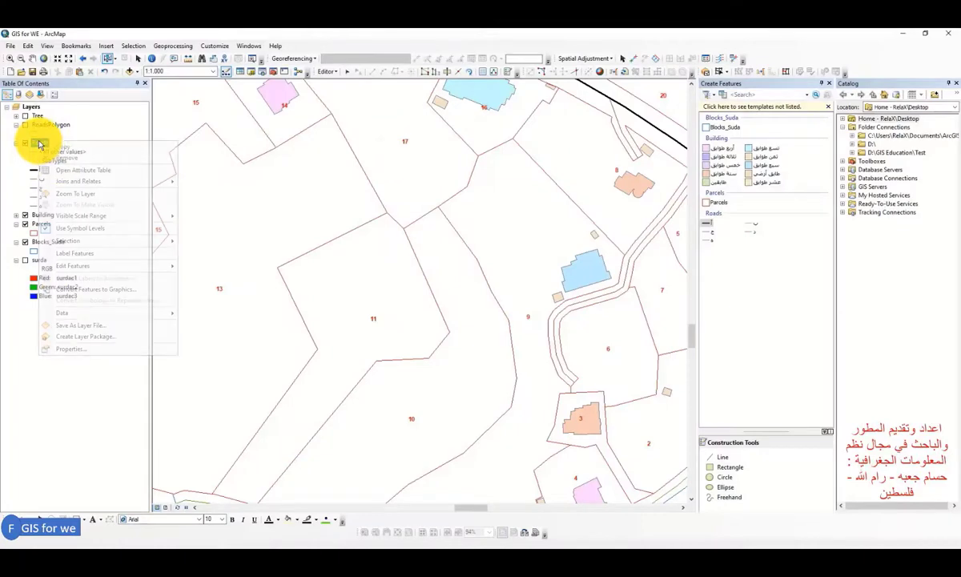
left_click(80, 170)
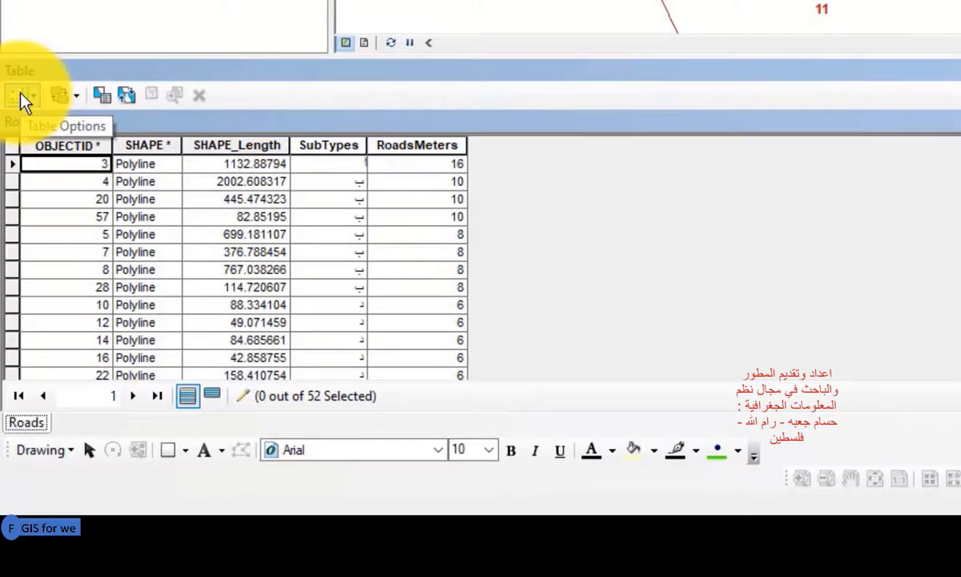
left_click(14, 307)
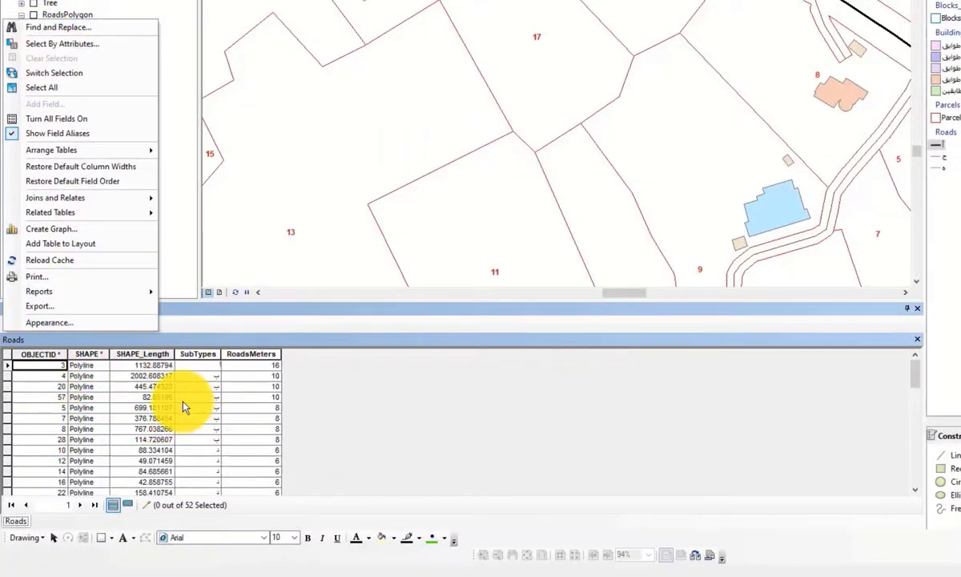
left_click(21, 28)
left_click_drag(221, 332, 490, 239)
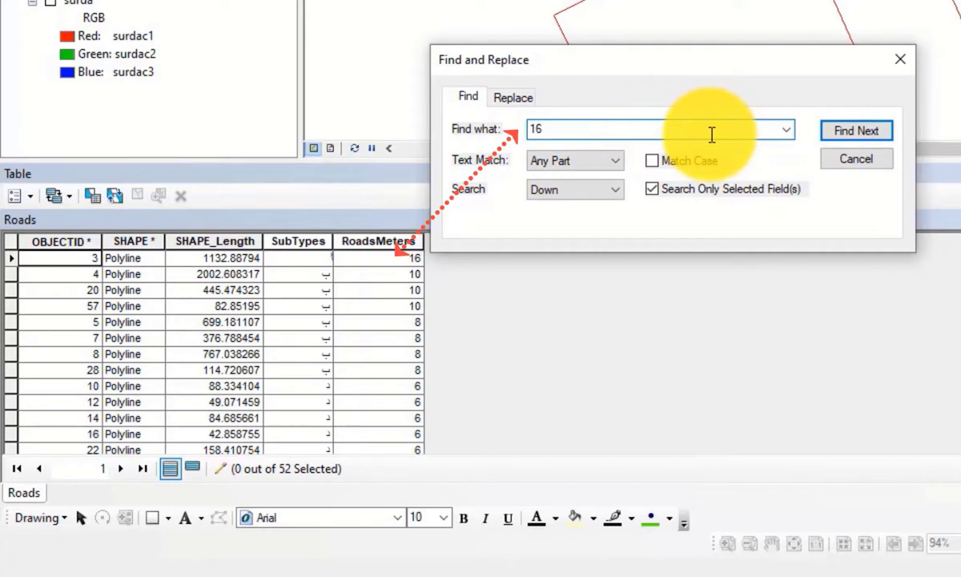
- Search the Roads attribute table for 16, for 20, and for 16 again
left_click(851, 131)
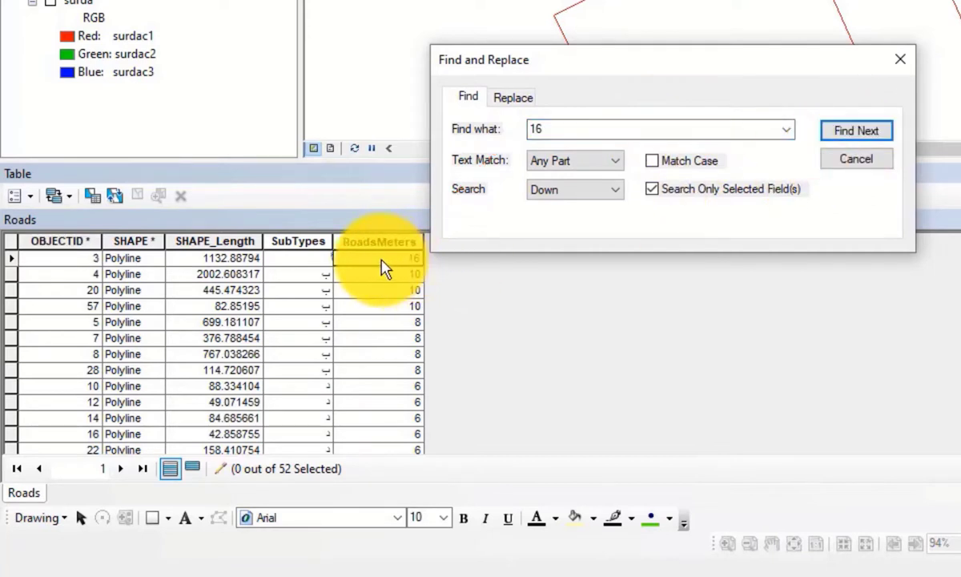
left_click_drag(588, 133, 519, 146)
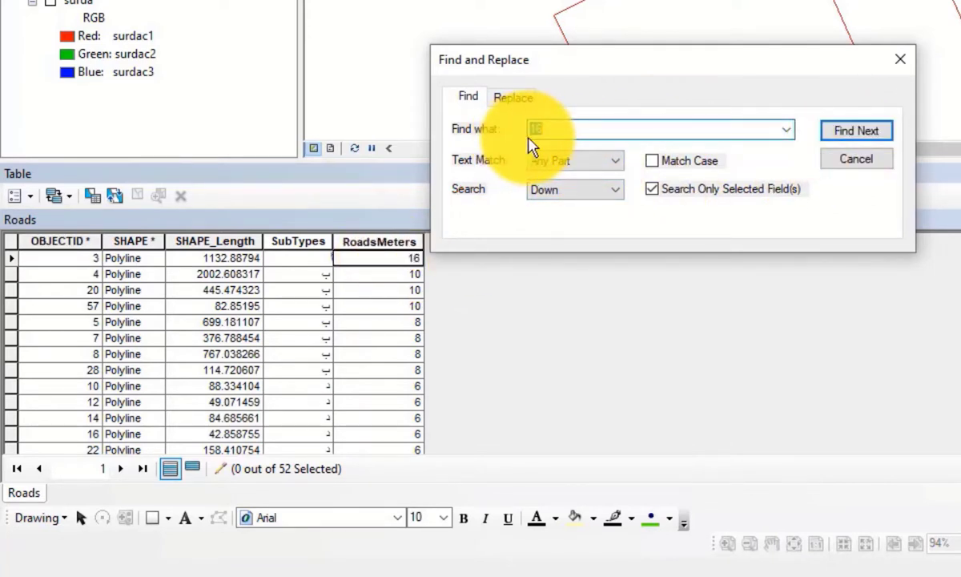
type("20")
left_click(864, 136)
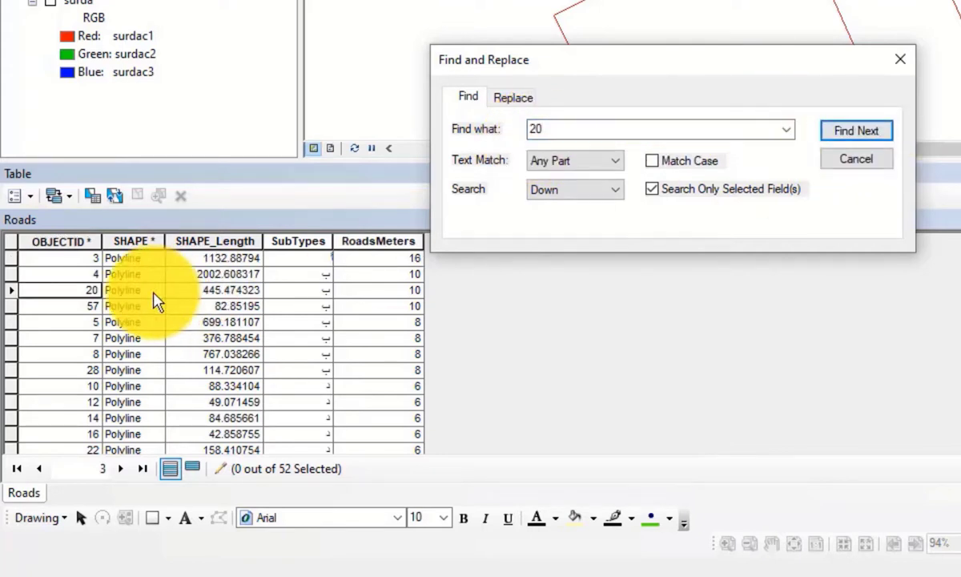
left_click_drag(556, 133, 513, 152)
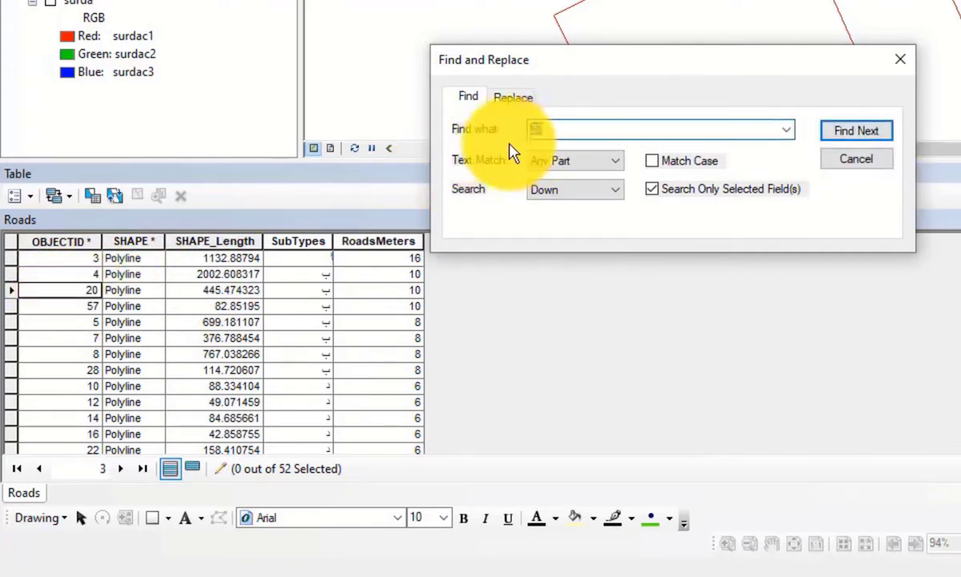
type("16")
left_click(856, 135)
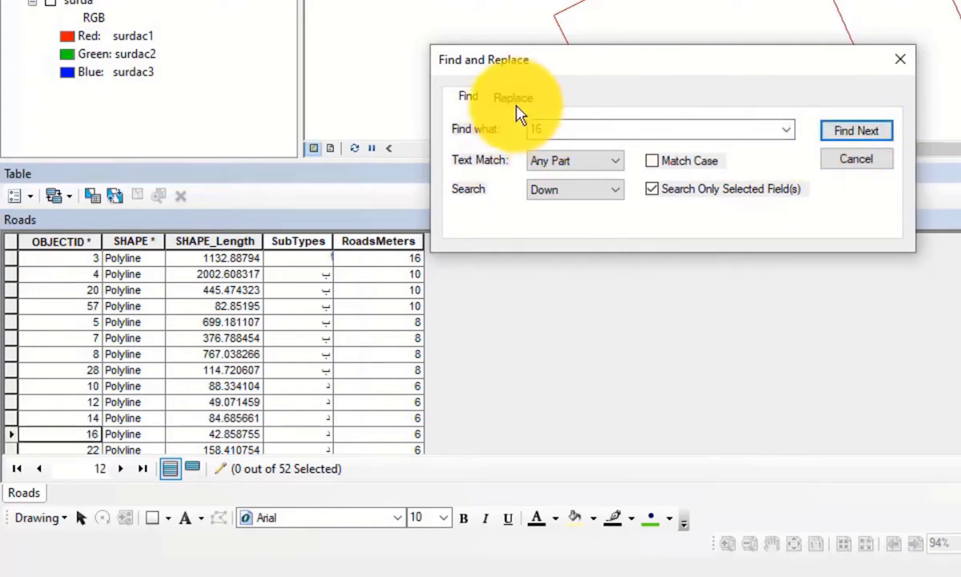
- Try to replace all occurrences of 16 with 10 in the Roads table, and close Find and Replace
left_click(517, 98)
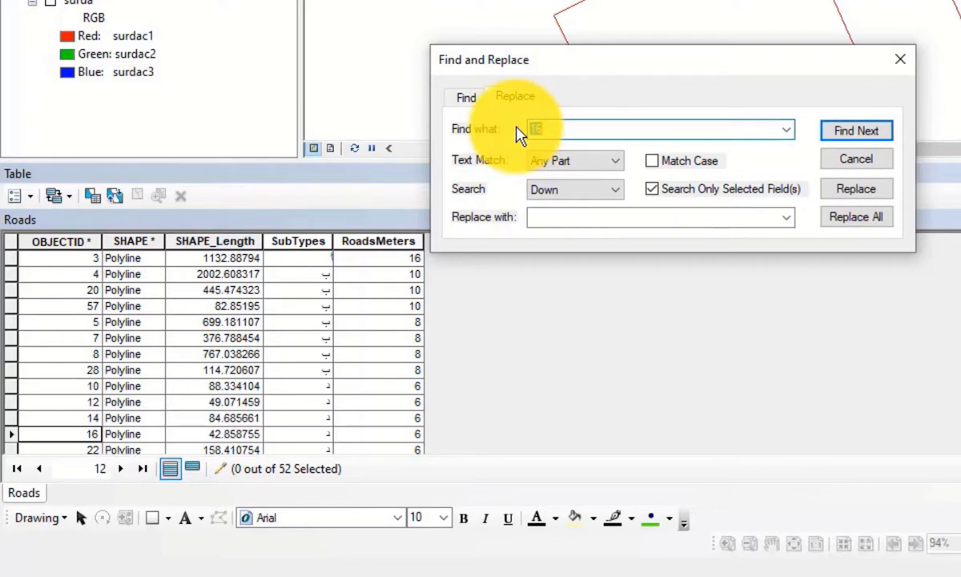
left_click(567, 215)
type("1")
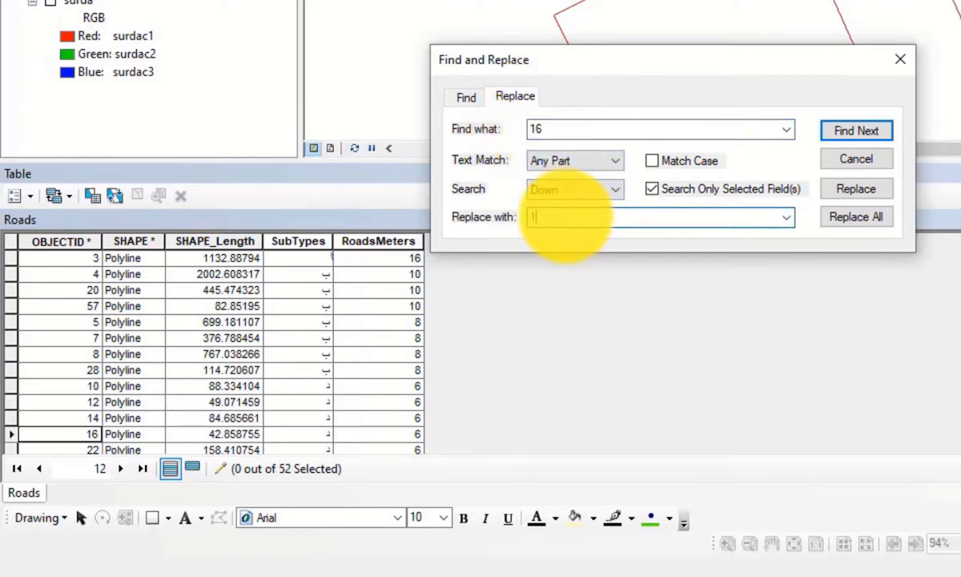
left_click(855, 214)
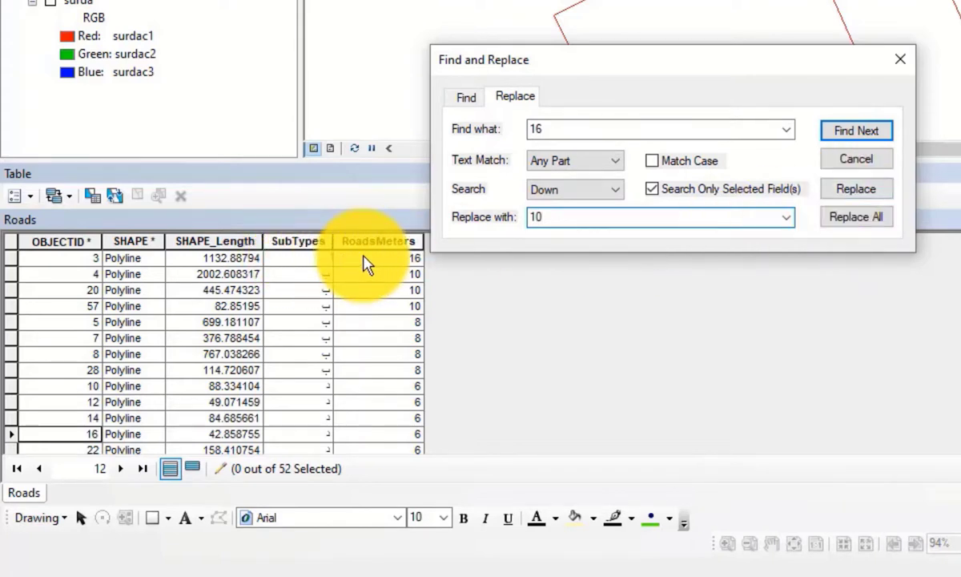
left_click(359, 260)
left_click(863, 220)
left_click(370, 261)
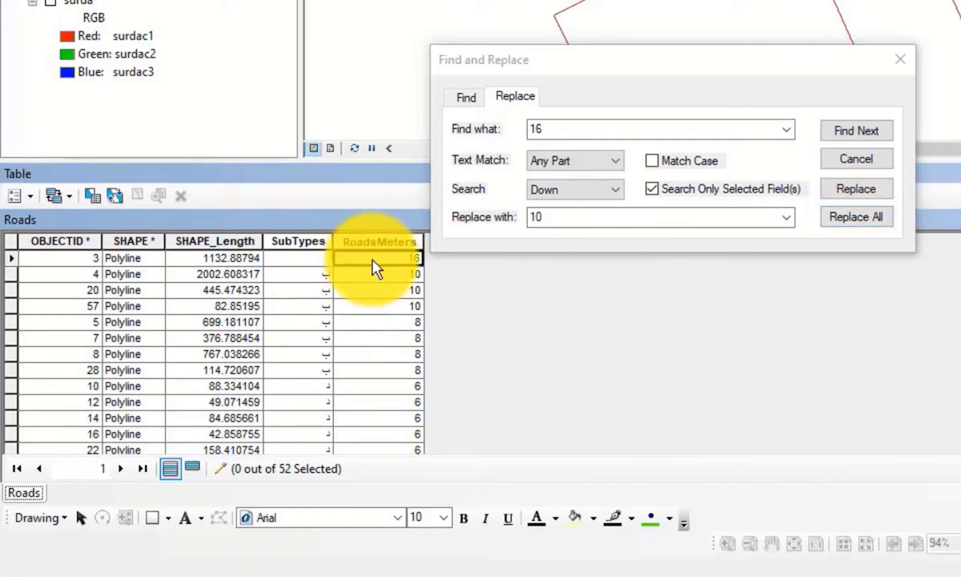
left_click_drag(584, 71, 584, 88)
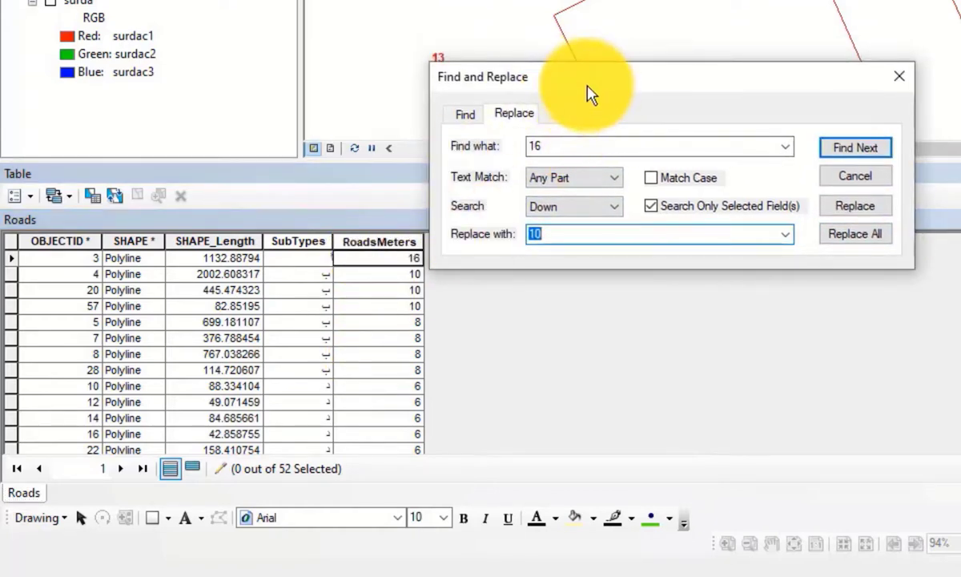
left_click(899, 78)
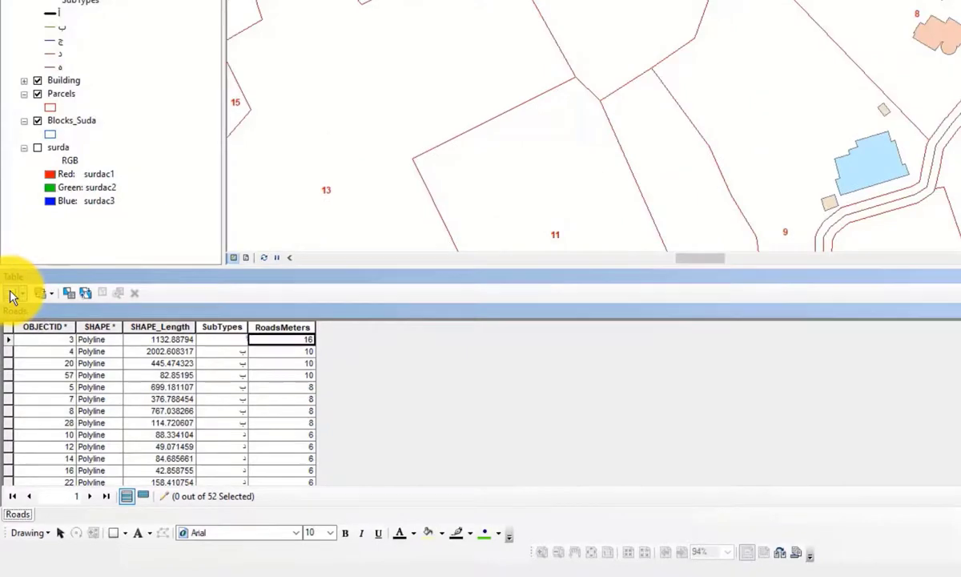
- Select the Roads records by attributes as a new selection with the expression RoadsMeters = 8
left_click(12, 296)
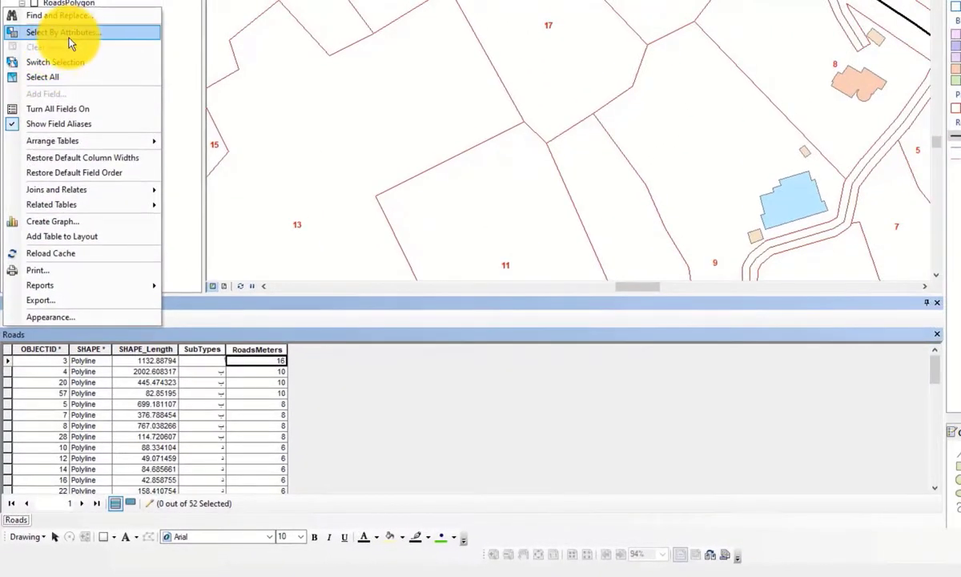
left_click(65, 32)
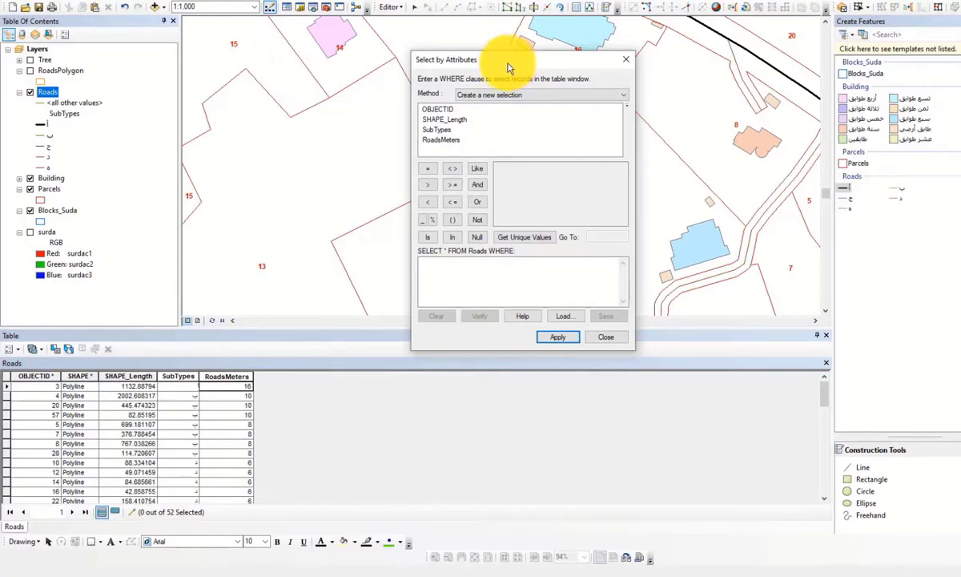
left_click_drag(505, 62, 497, 24)
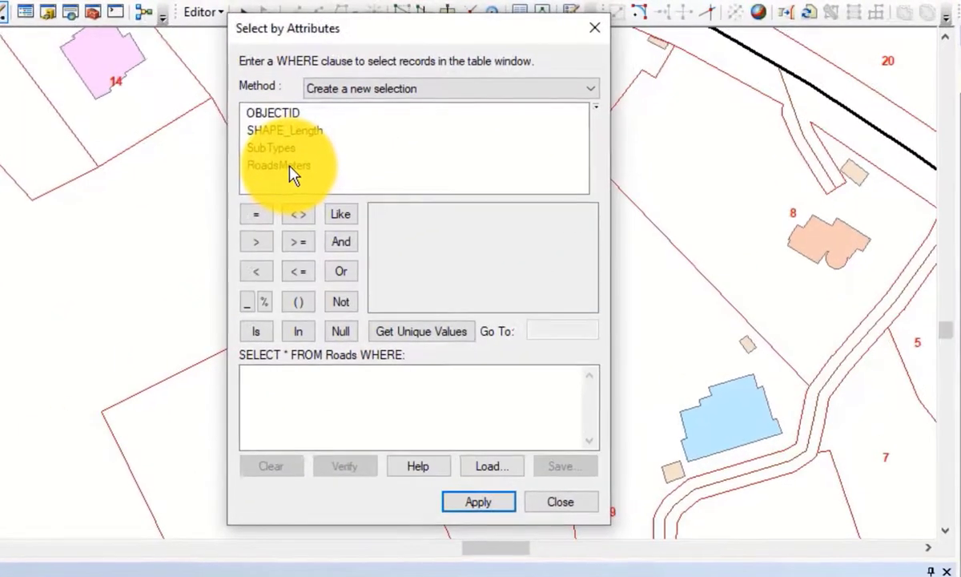
double_click(368, 141)
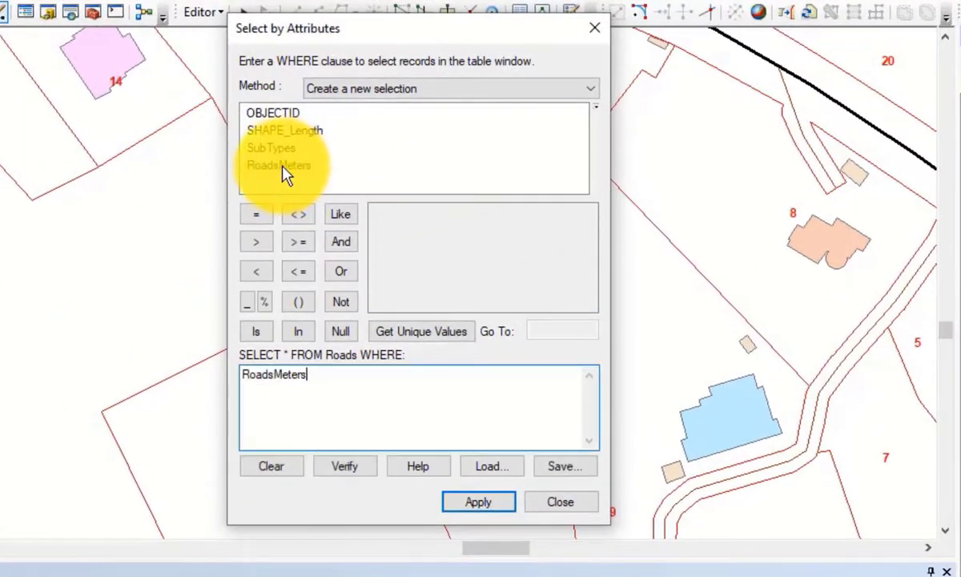
left_click(257, 217)
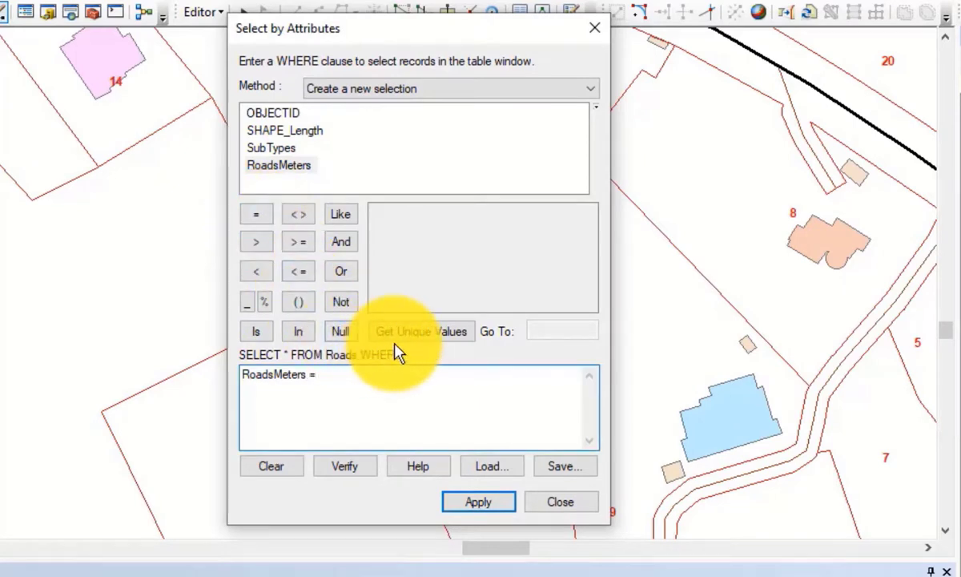
left_click(439, 334)
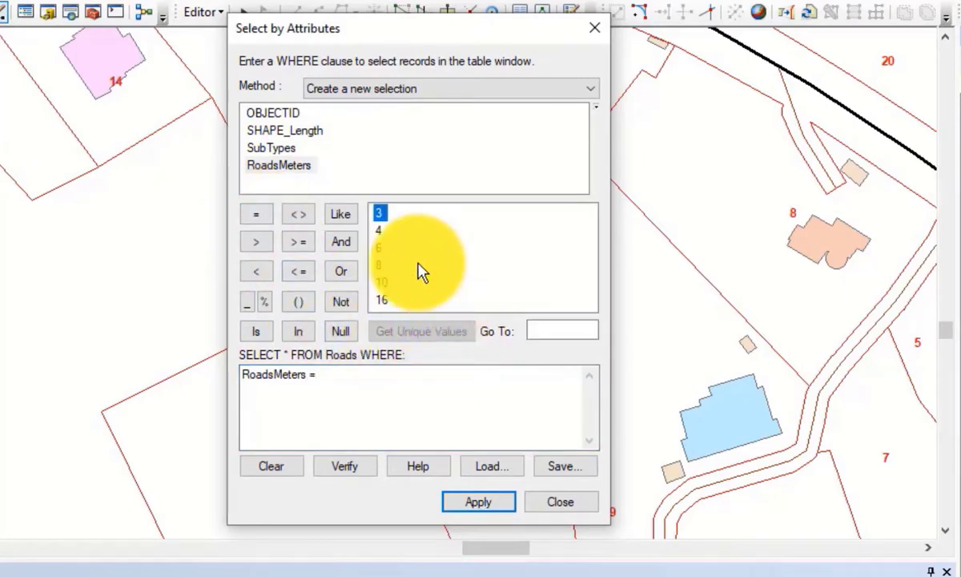
double_click(381, 265)
left_click(489, 506)
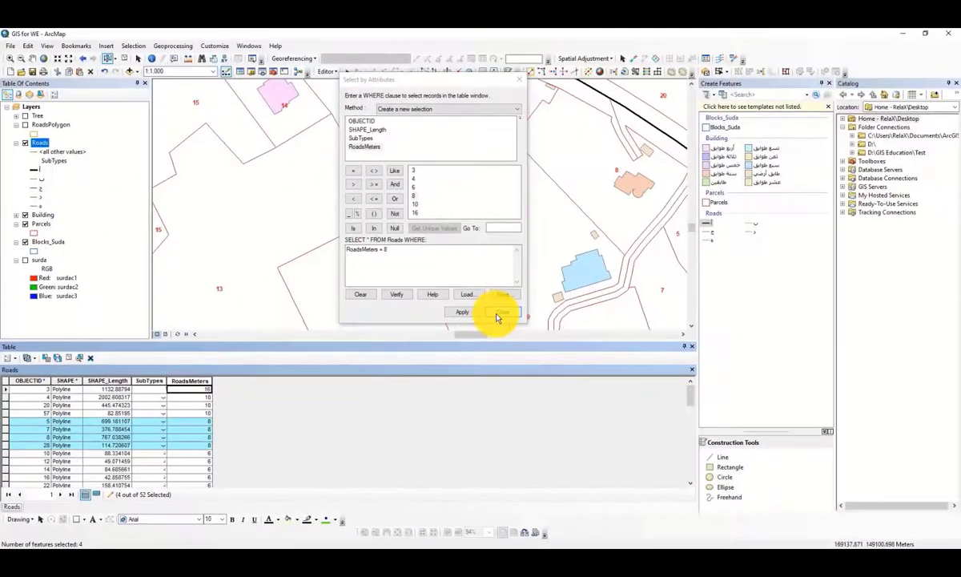
left_click(498, 314)
- Clear the current selection of Roads records
left_click(14, 358)
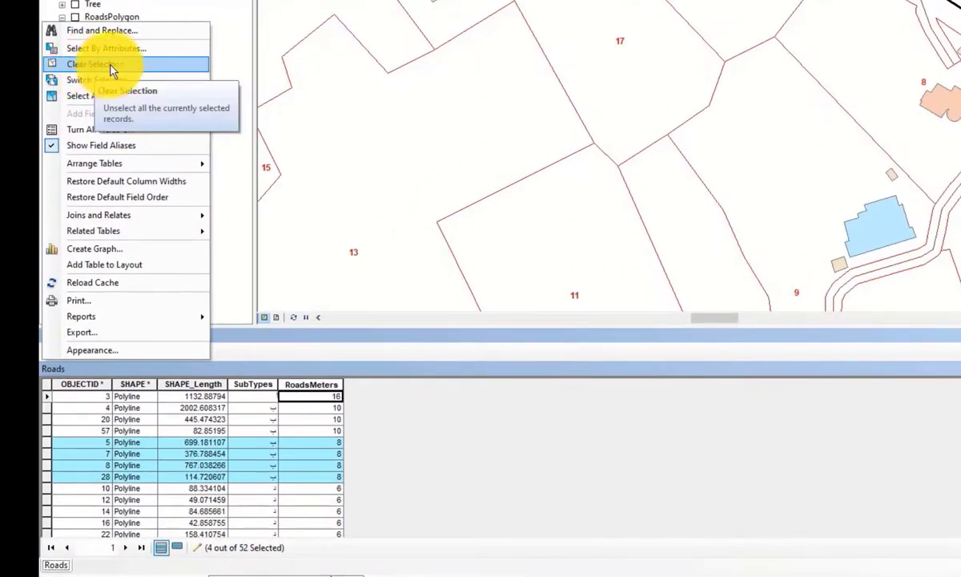
left_click(100, 66)
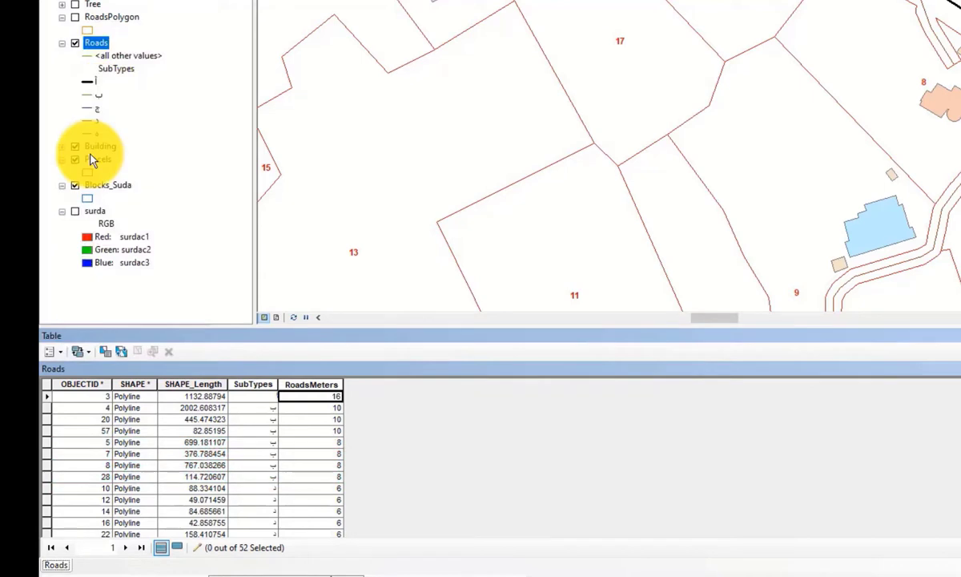
- Select the three Roads records with OBJECTID 3, 20 and 7 together in the attribute table
left_click(48, 351)
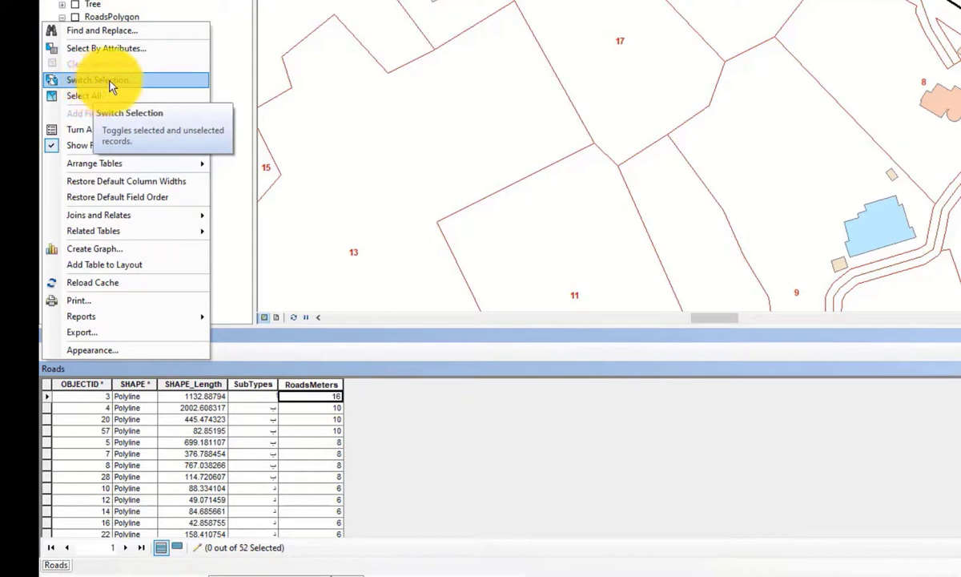
left_click(48, 399)
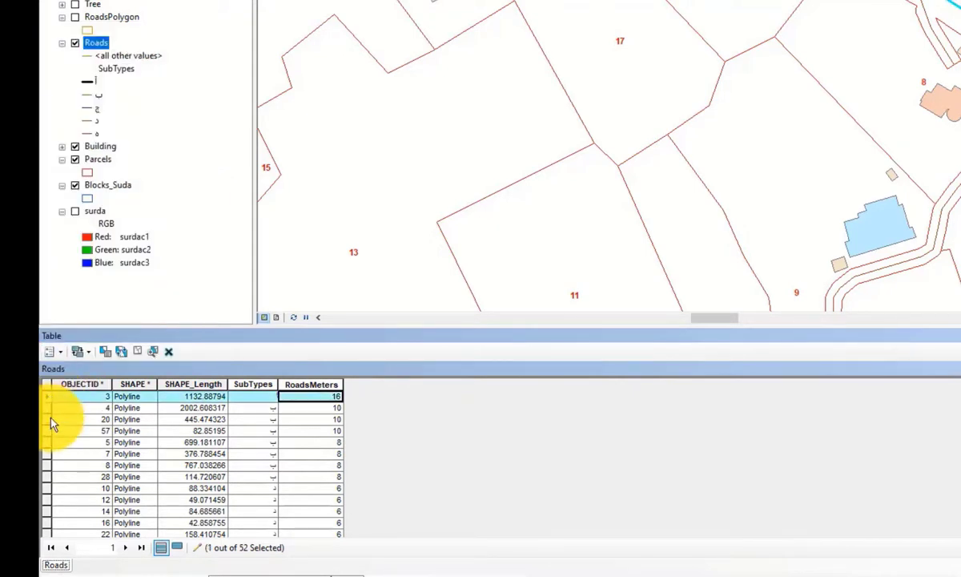
left_click(48, 419, "ctrl")
left_click(47, 455, "ctrl")
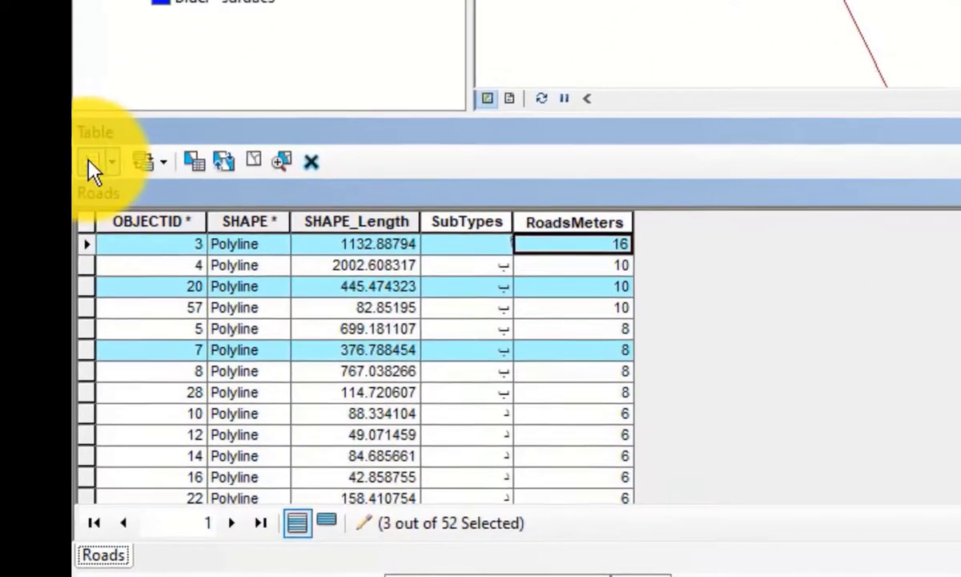
left_click(94, 149)
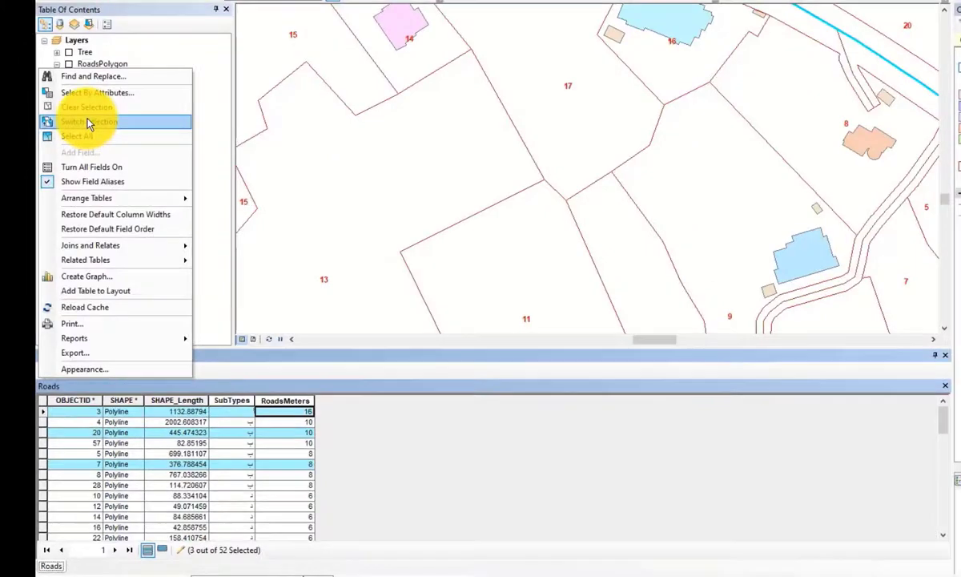
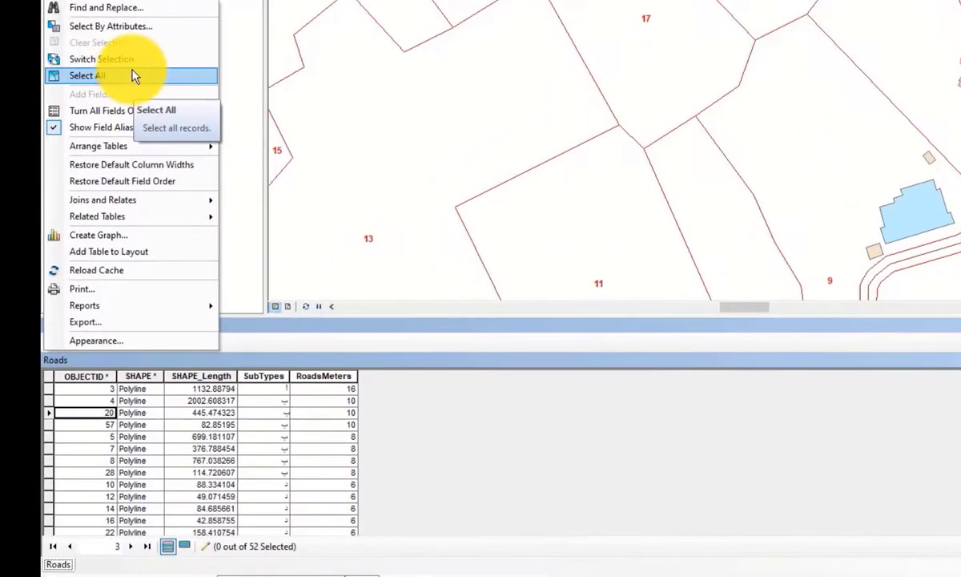
- Stop the editing session without saving the edits
left_click(213, 425)
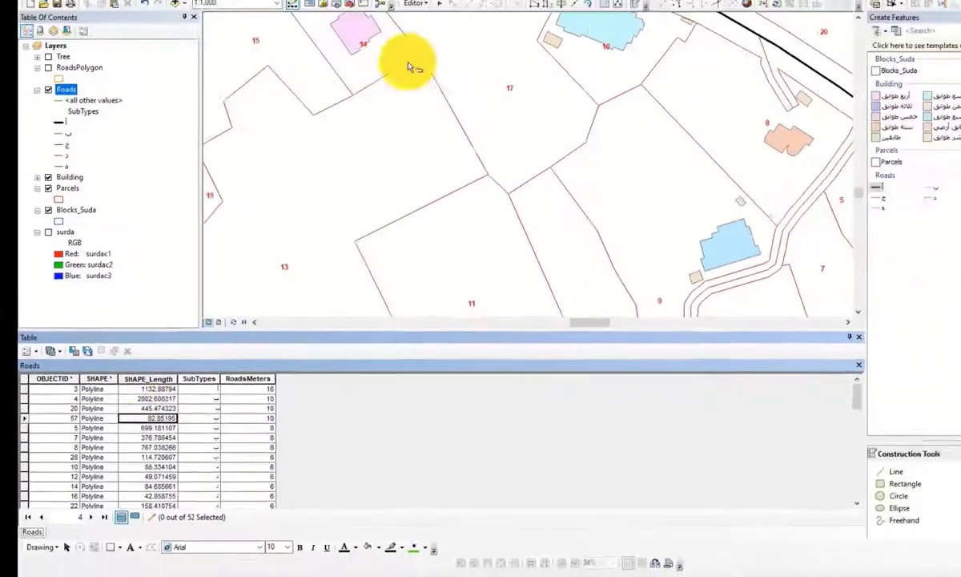
left_click(327, 71)
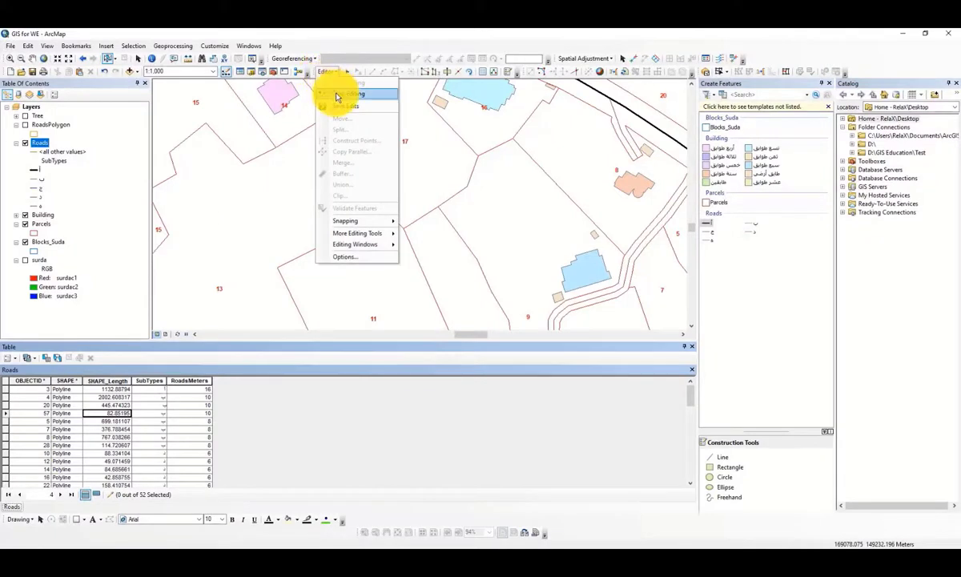
left_click(337, 95)
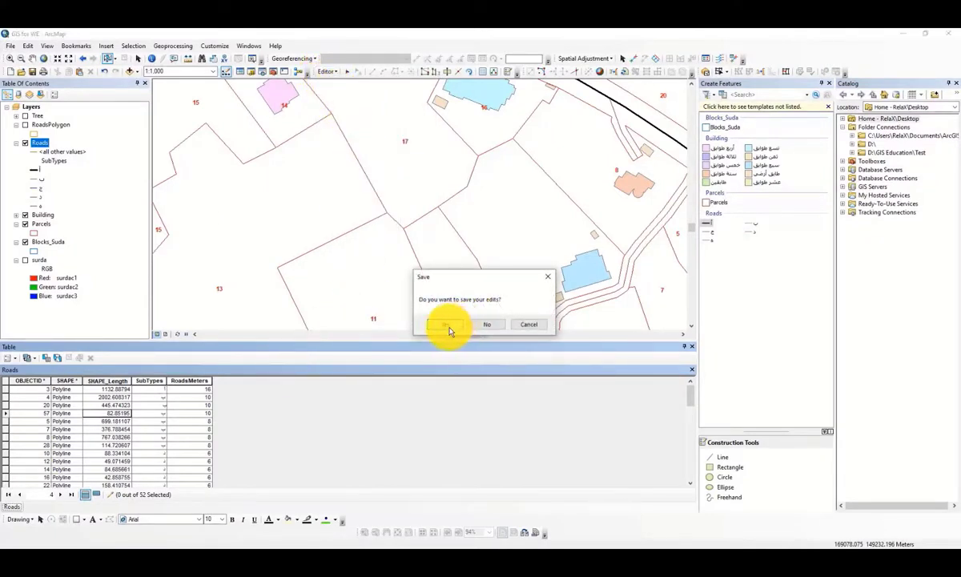
left_click(477, 327)
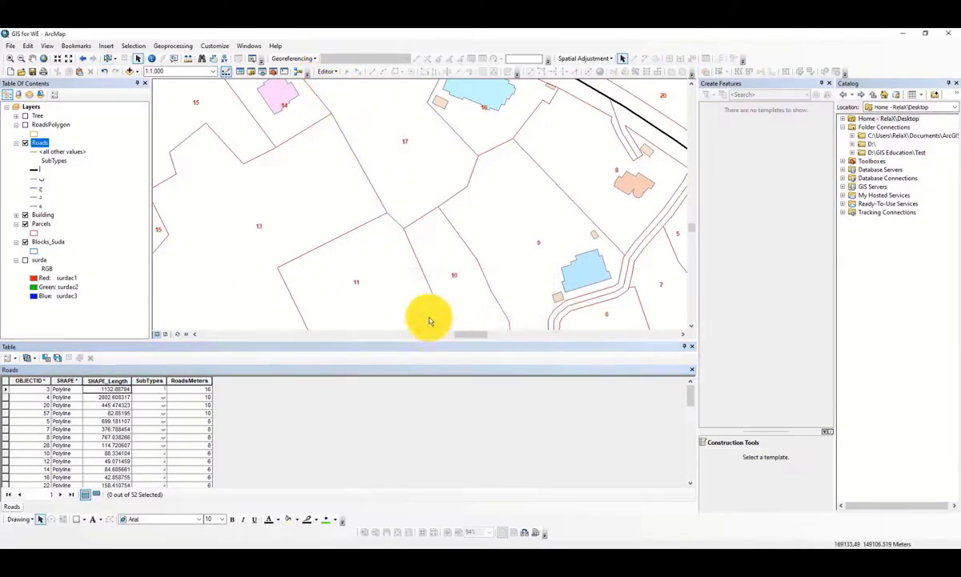
- Turn off the SubTypes field in the Roads table and turn all fields back on
left_click(11, 362)
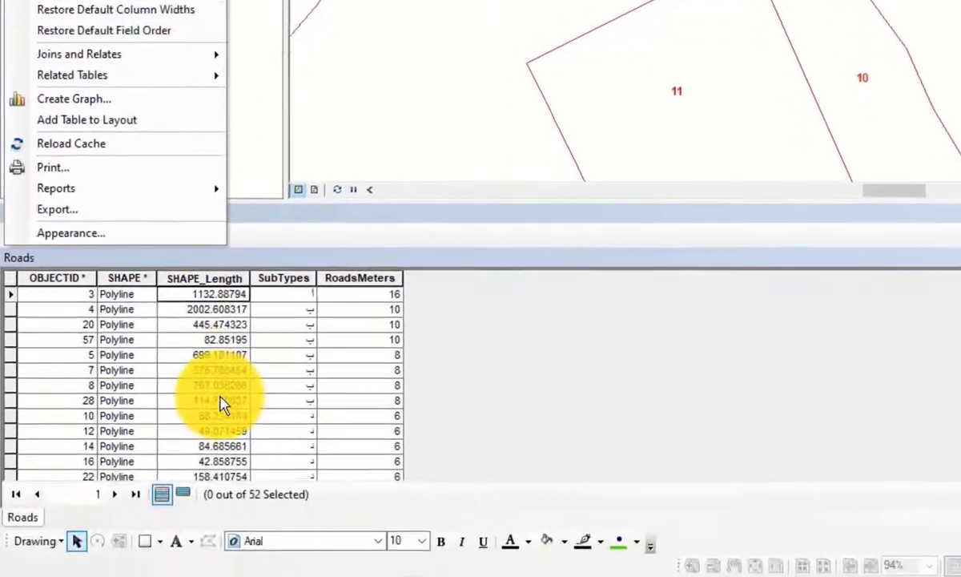
left_click(216, 512)
left_click(290, 199)
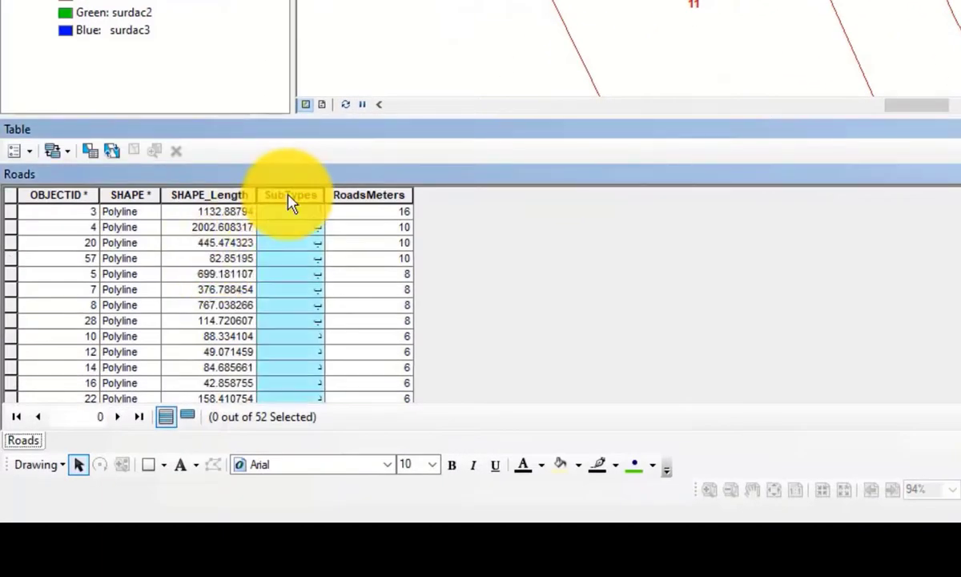
right_click(294, 201)
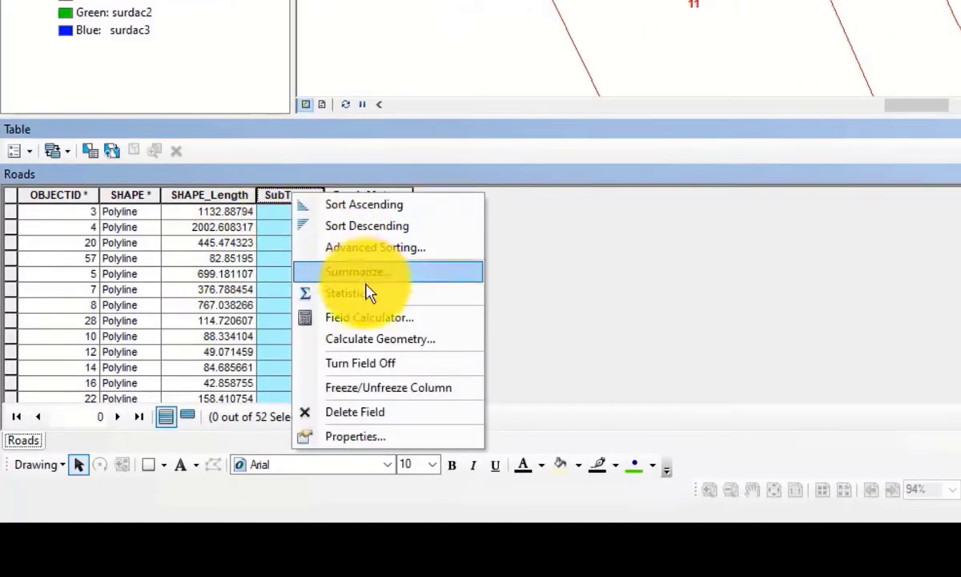
left_click(362, 368)
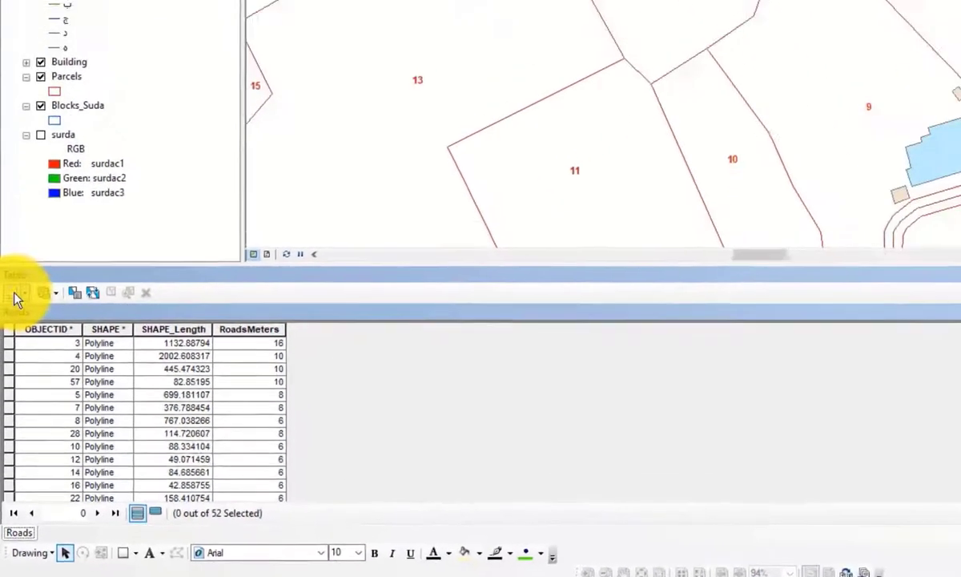
left_click(14, 151)
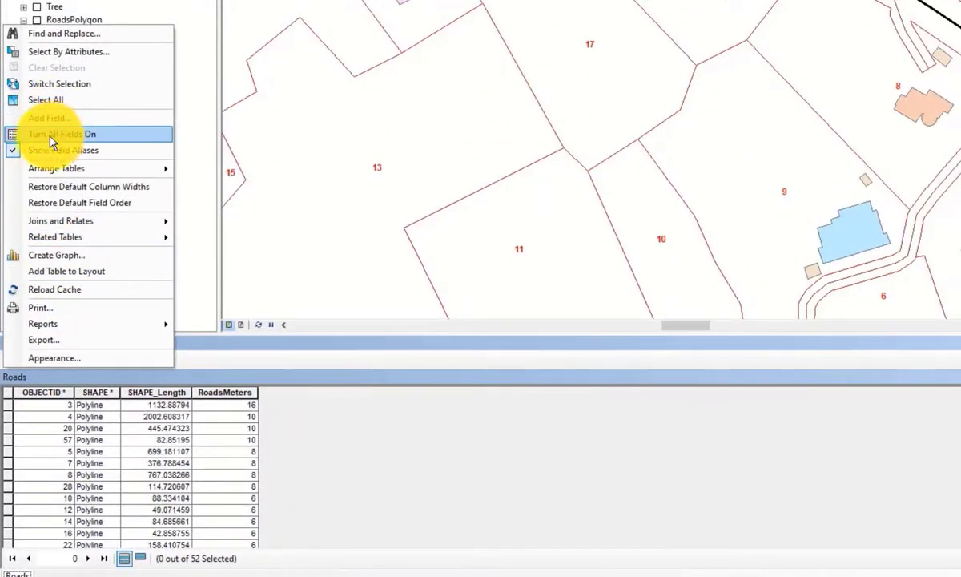
left_click(60, 138)
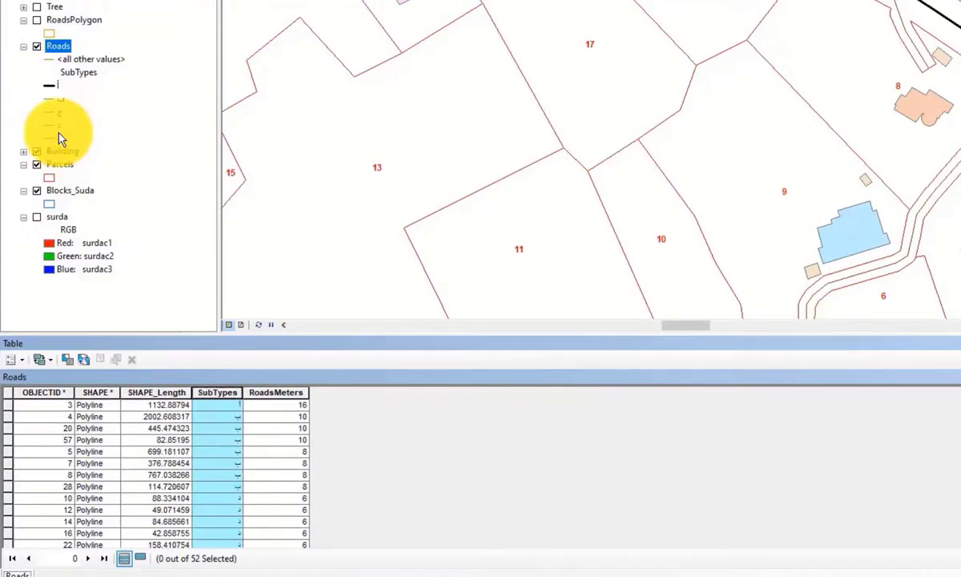
- Set the alias of the RoadsMeters field to عرض الشارع in its field properties
left_click(12, 365)
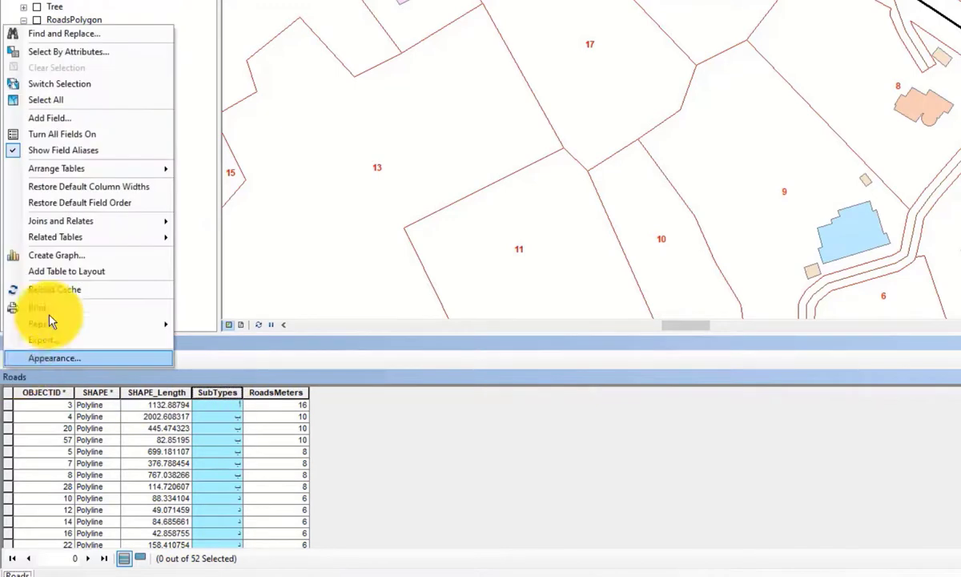
left_click(44, 158)
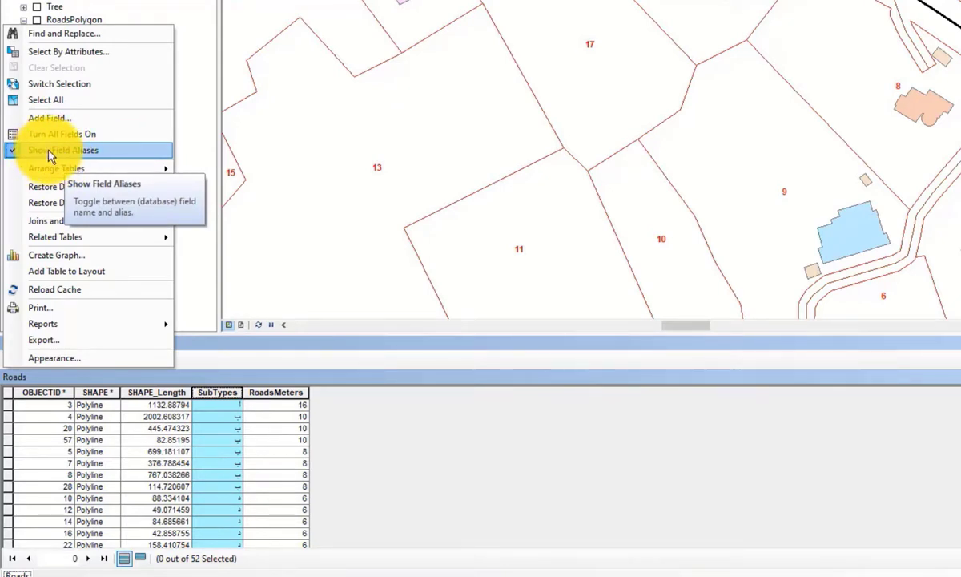
left_click(216, 428)
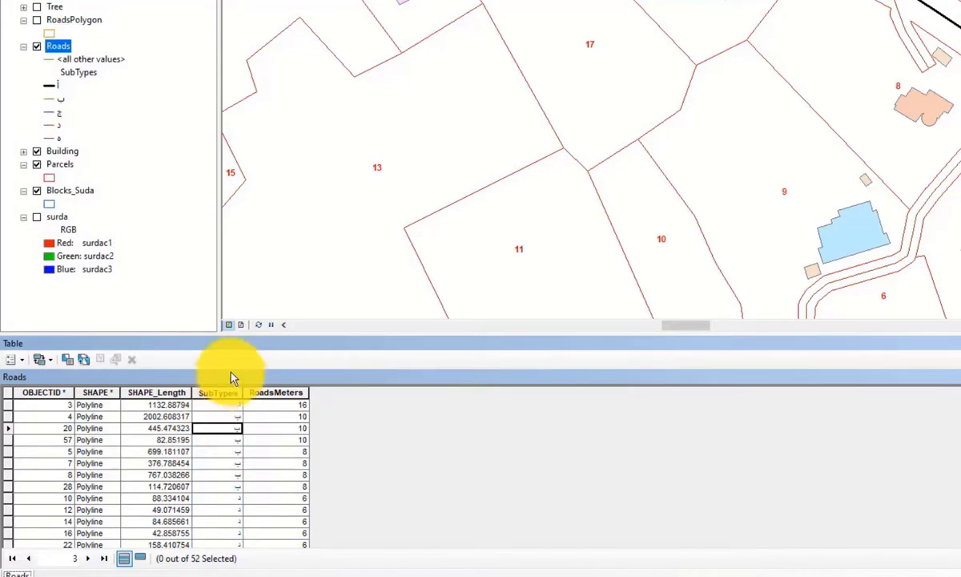
right_click(269, 394)
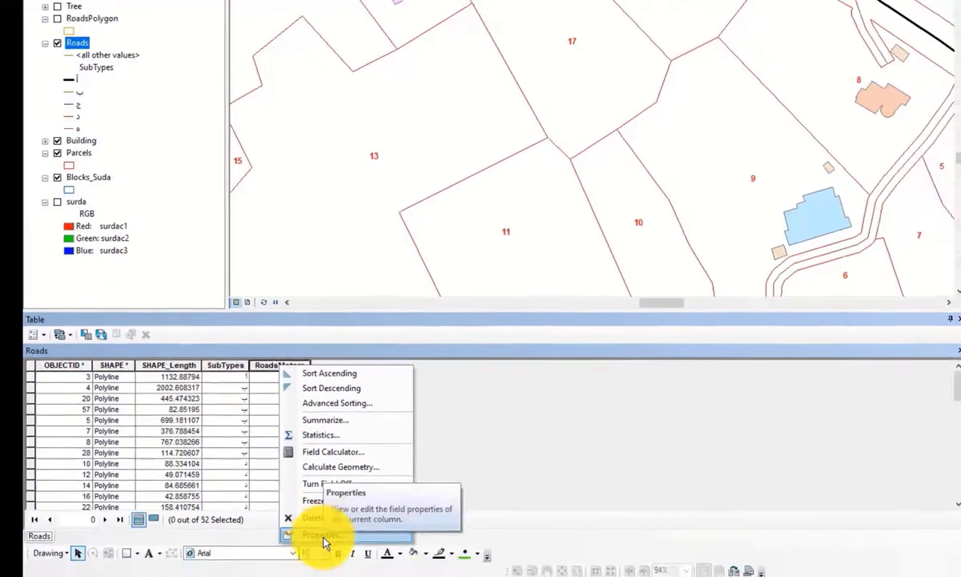
left_click(323, 536)
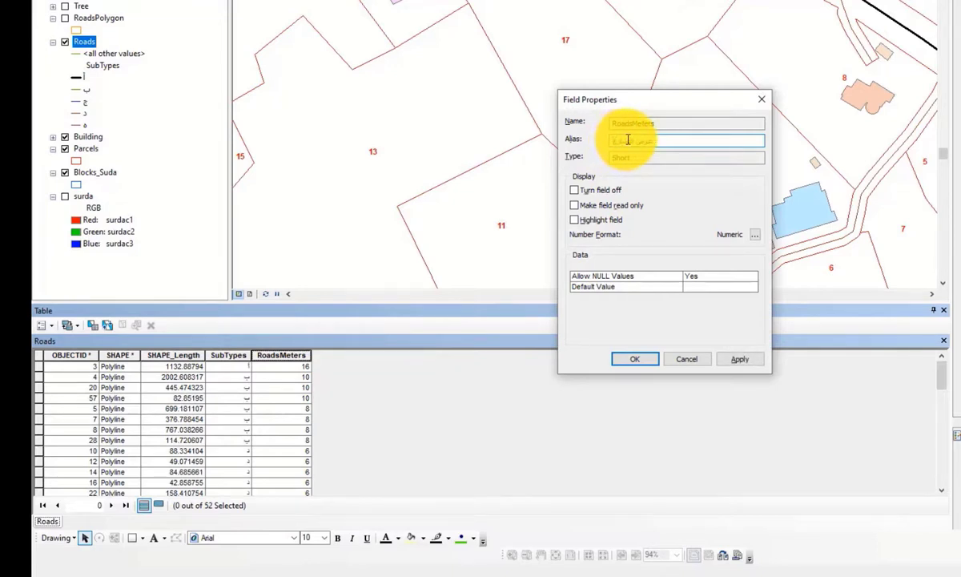
left_click(635, 359)
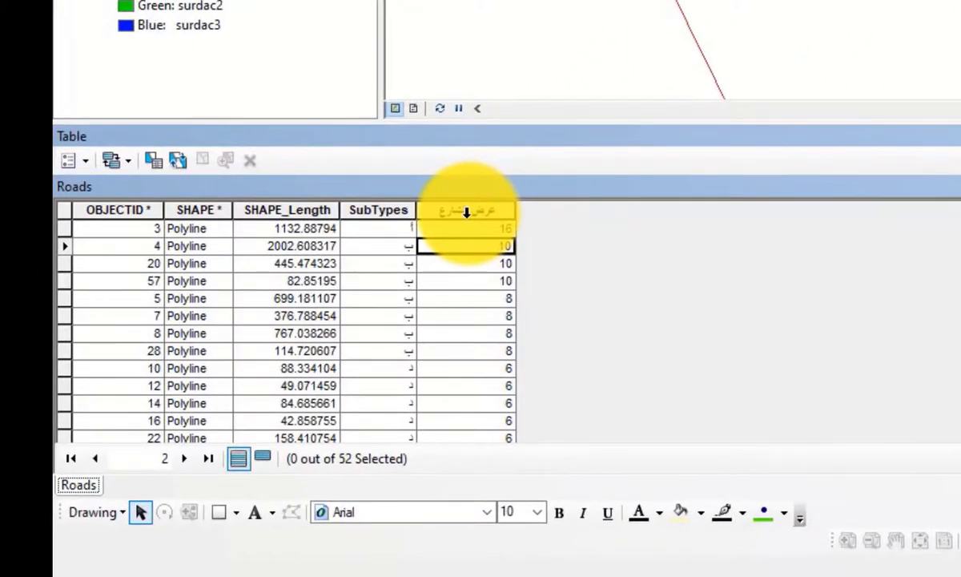
- Switch the Roads table headers to database field names and back to field aliases
left_click(69, 160)
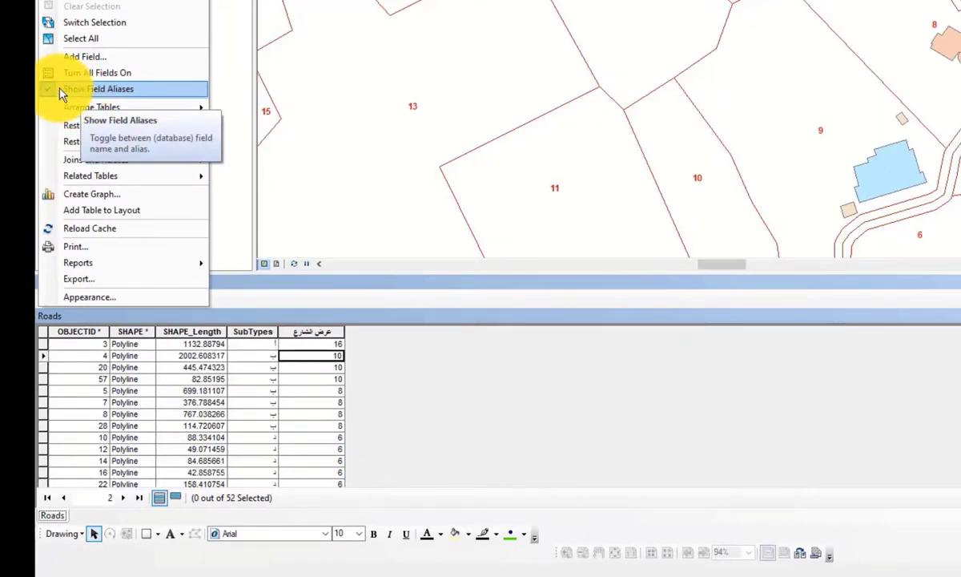
left_click(60, 89)
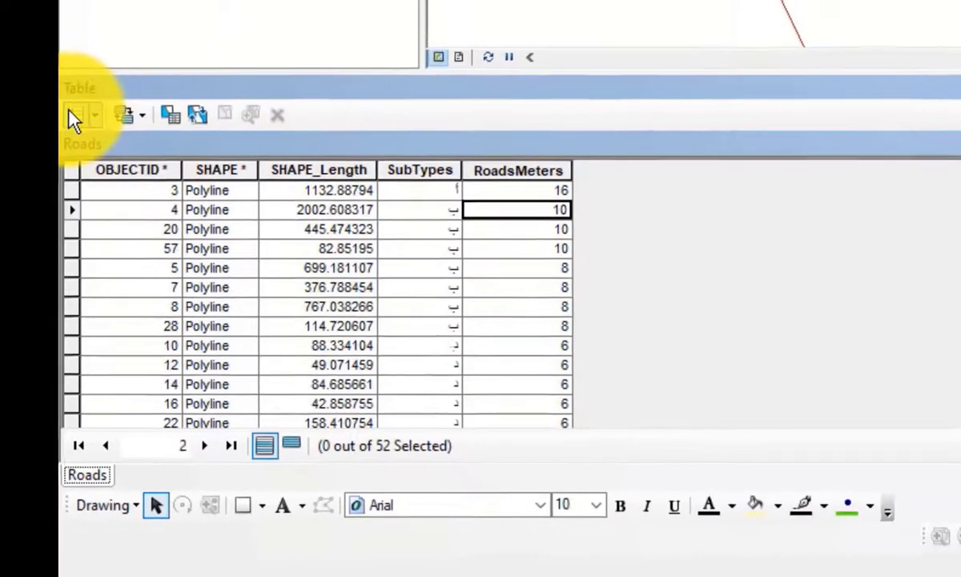
left_click(81, 86)
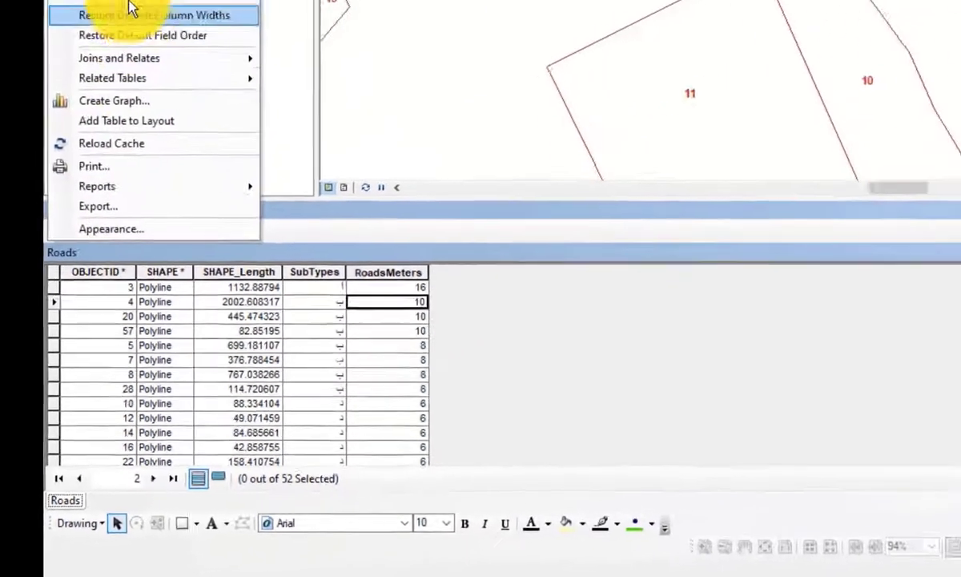
left_click(72, 5)
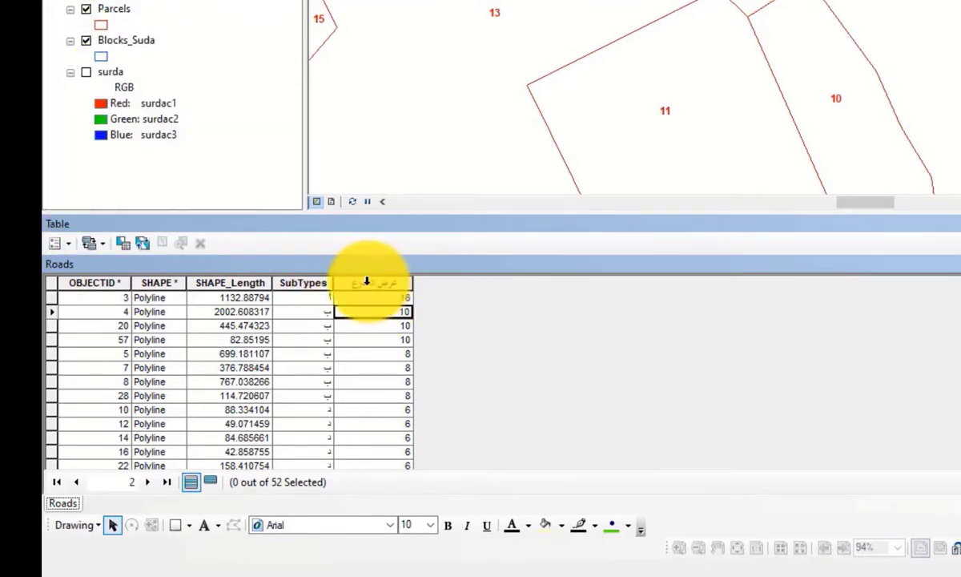
left_click(55, 243)
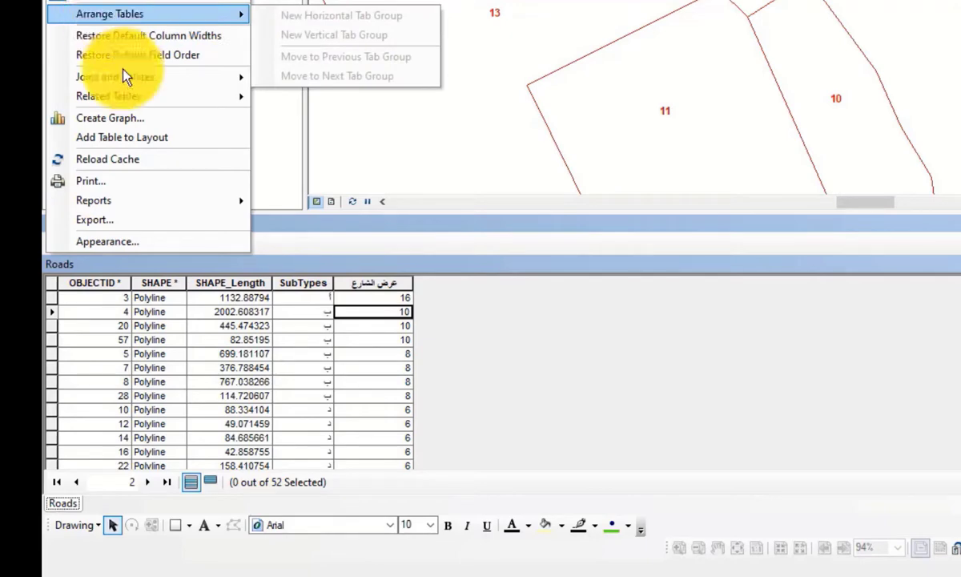
left_click(311, 340)
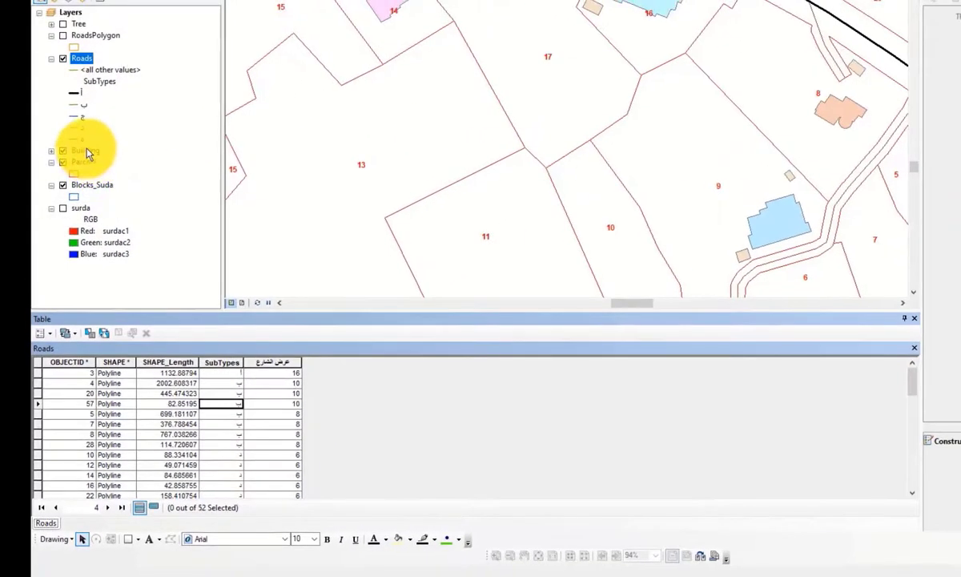
right_click(86, 152)
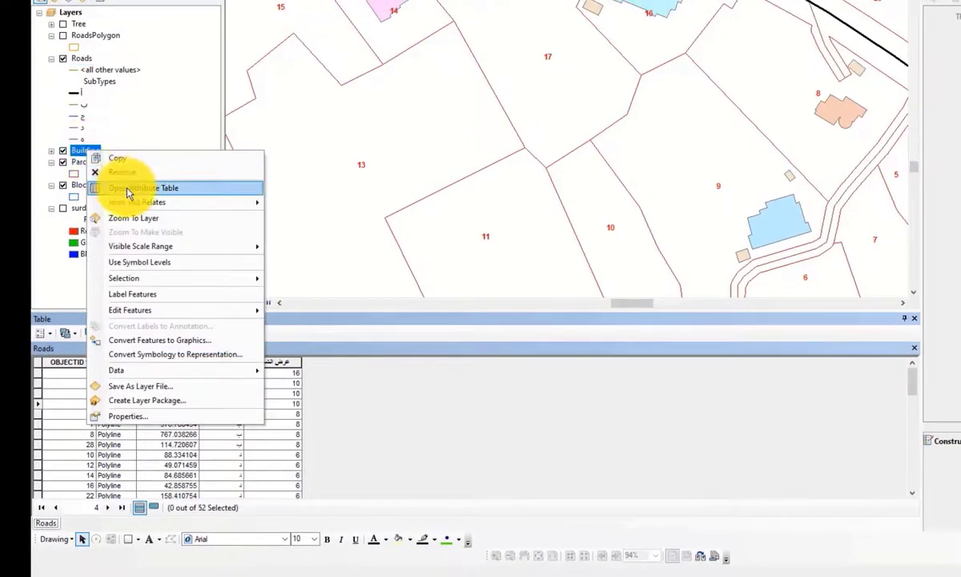
left_click(82, 60)
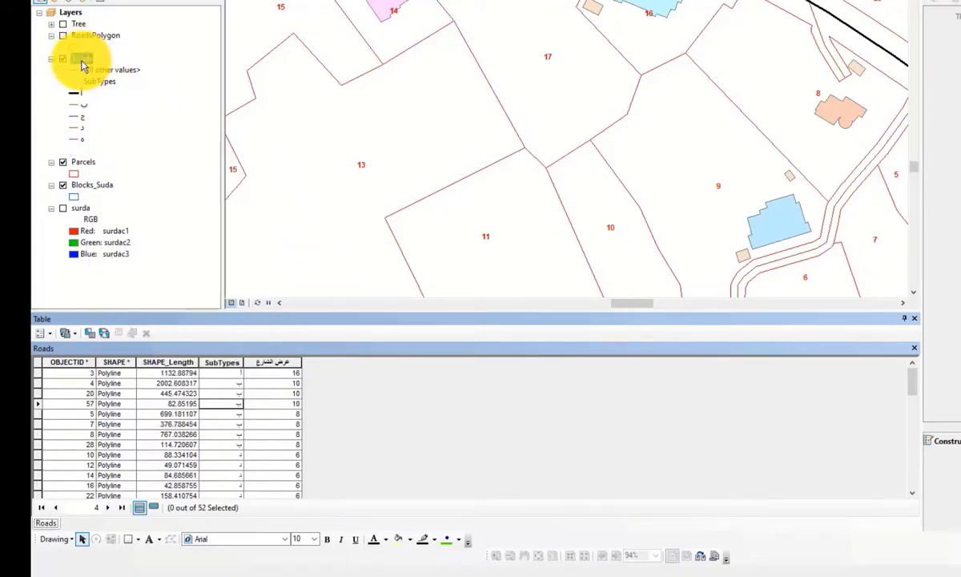
right_click(89, 162)
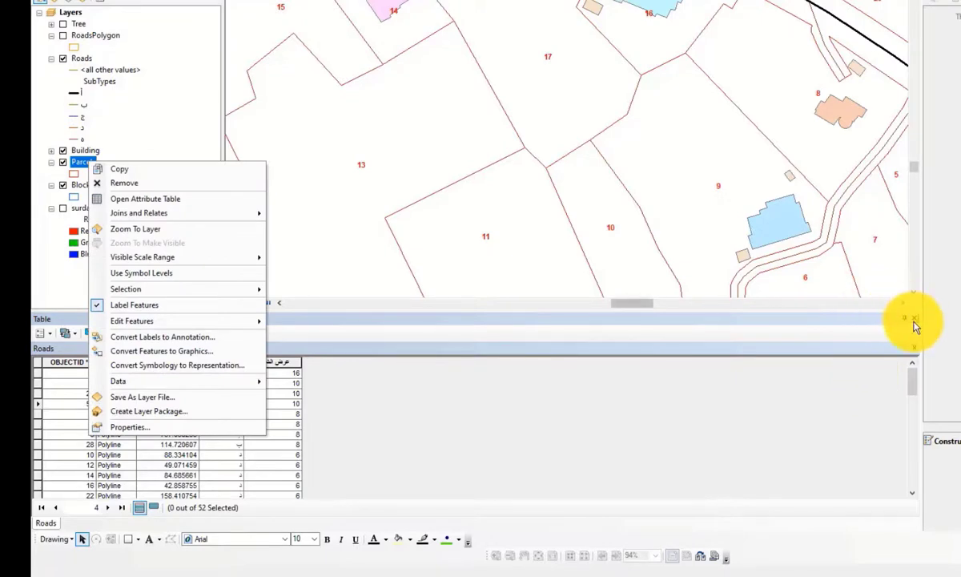
- Close the table window and open the attribute tables of the Parcels and Roads layers
left_click(916, 325)
right_click(88, 167)
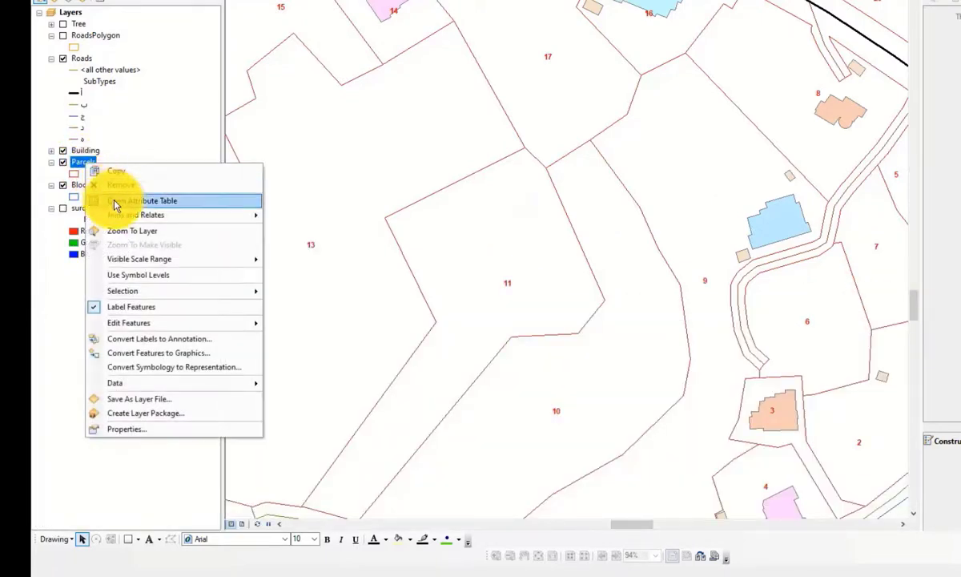
left_click(117, 198)
right_click(80, 61)
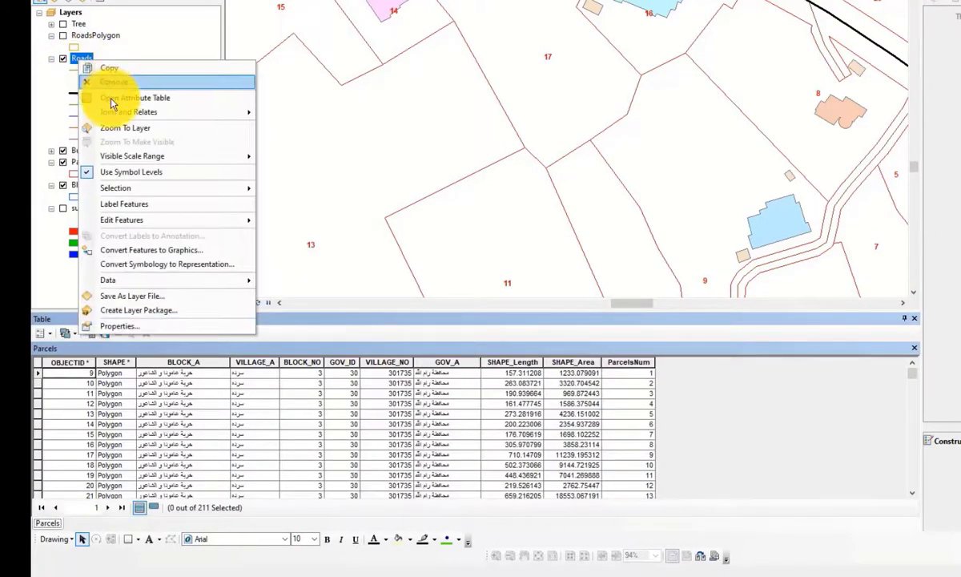
left_click(103, 94)
- Switch back and forth between the open Parcels and Roads tables, ending on Roads
left_click(47, 522)
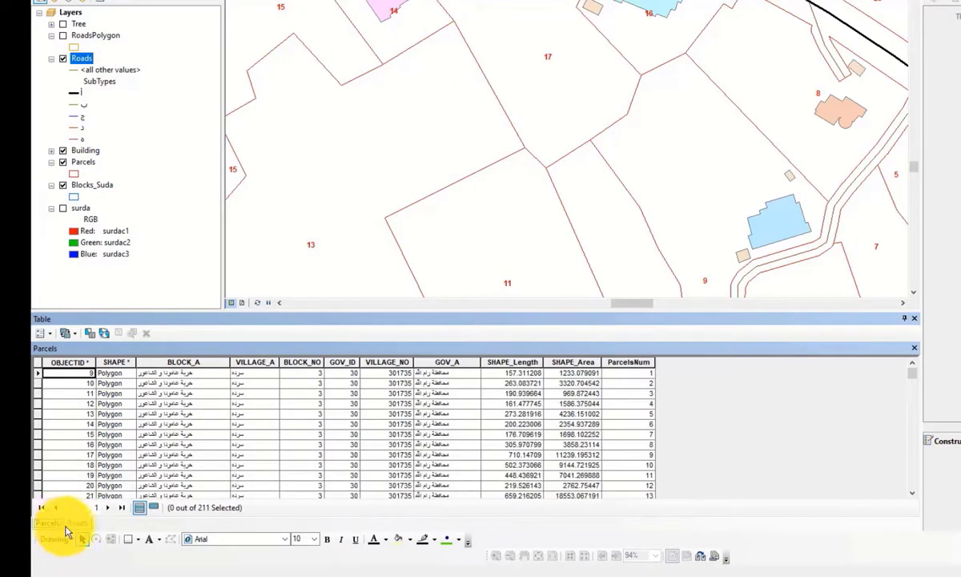
left_click(77, 522)
left_click(47, 522)
left_click(77, 522)
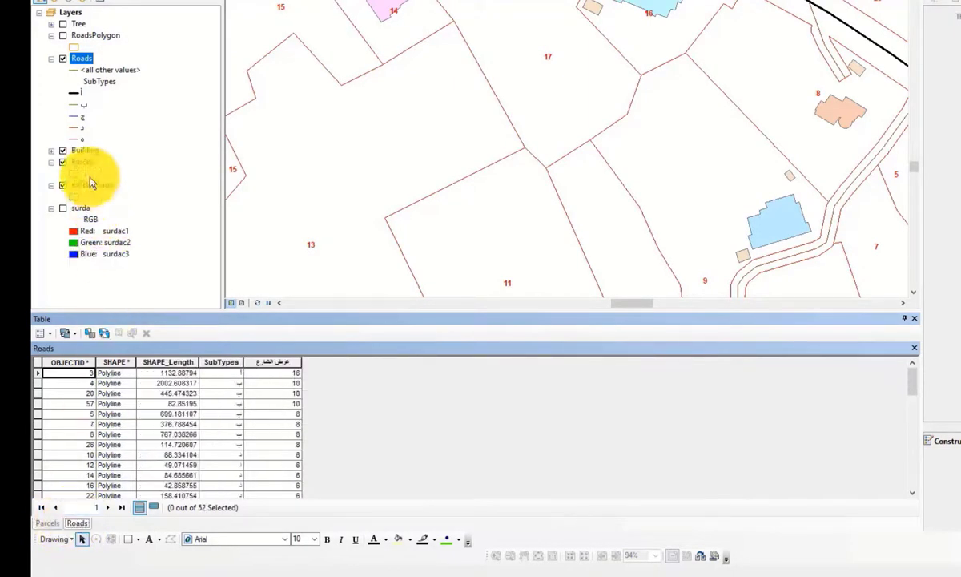
- Open the attribute table of the Building layer as well
right_click(88, 153)
left_click(127, 187)
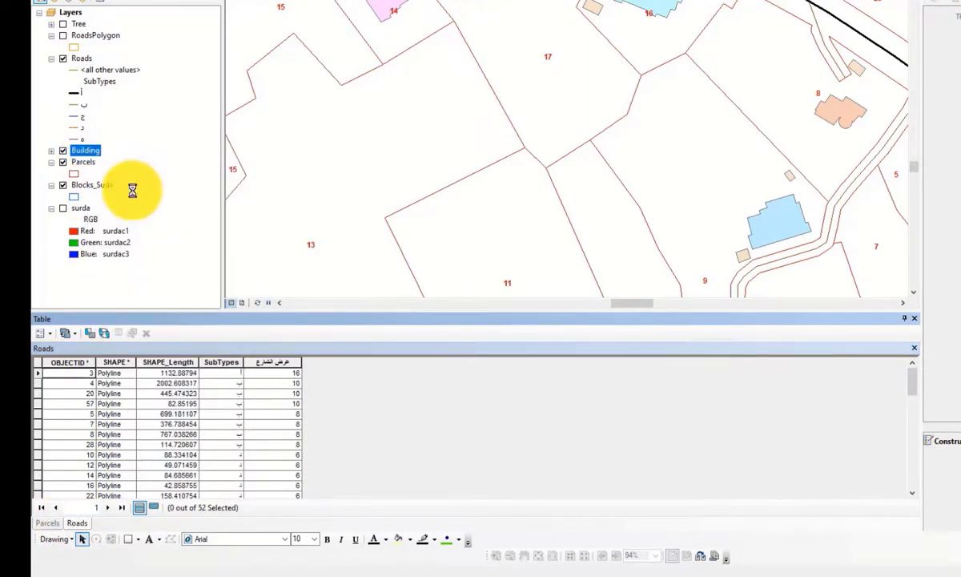
- Switch back and forth between the open Parcels, Roads and Building tables, ending on Building
left_click(85, 523)
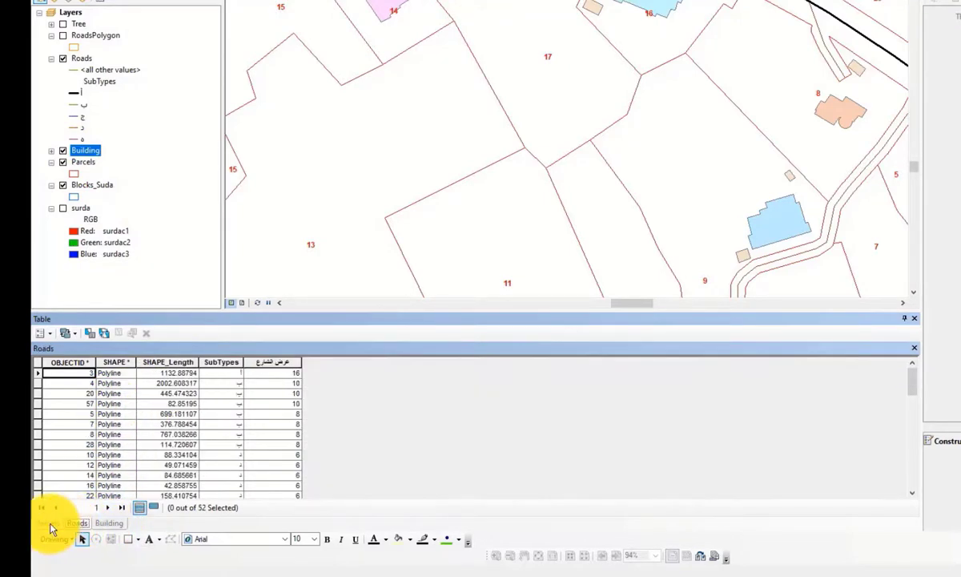
left_click(48, 523)
left_click(73, 523)
left_click(104, 523)
left_click(74, 523)
left_click(47, 523)
left_click(73, 523)
left_click(109, 523)
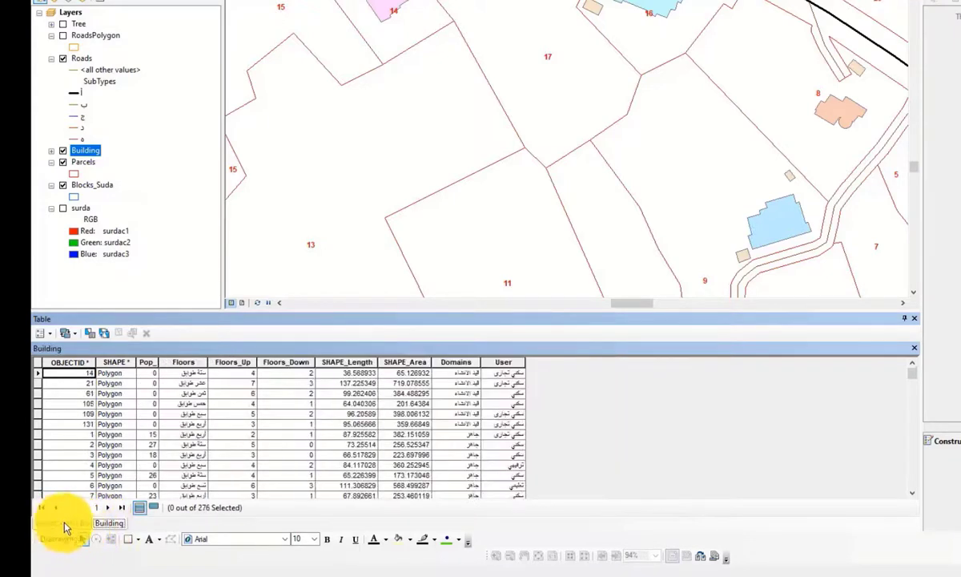
- Close the Building table and switch between the remaining Parcels and Roads tables, ending on Roads
left_click(914, 347)
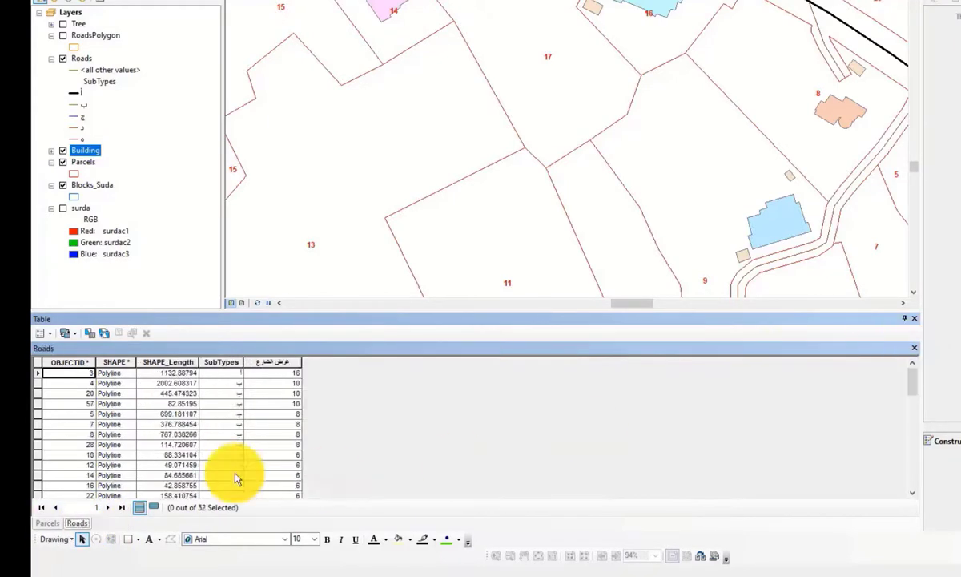
left_click(68, 525)
left_click(47, 525)
left_click(71, 525)
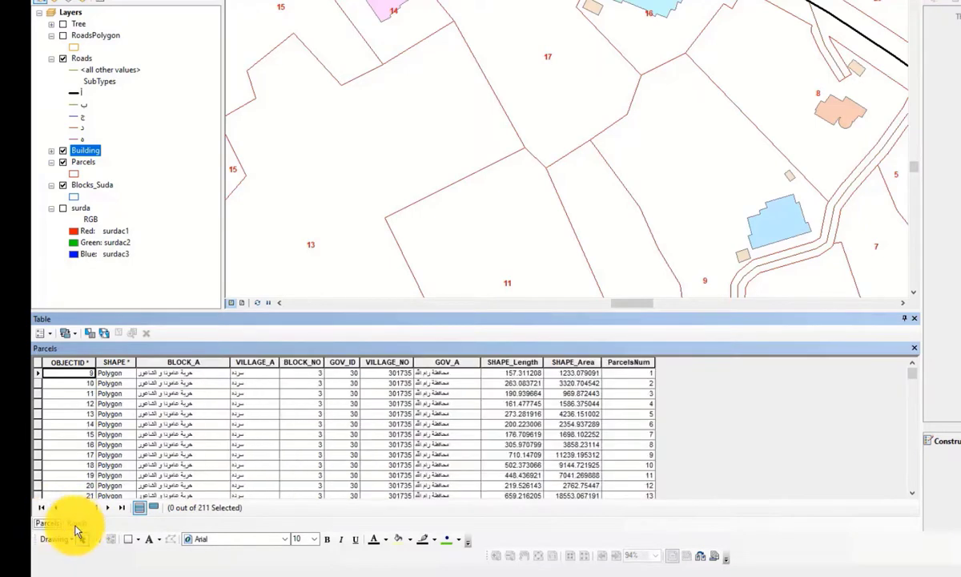
left_click(47, 526)
left_click(65, 523)
left_click(50, 522)
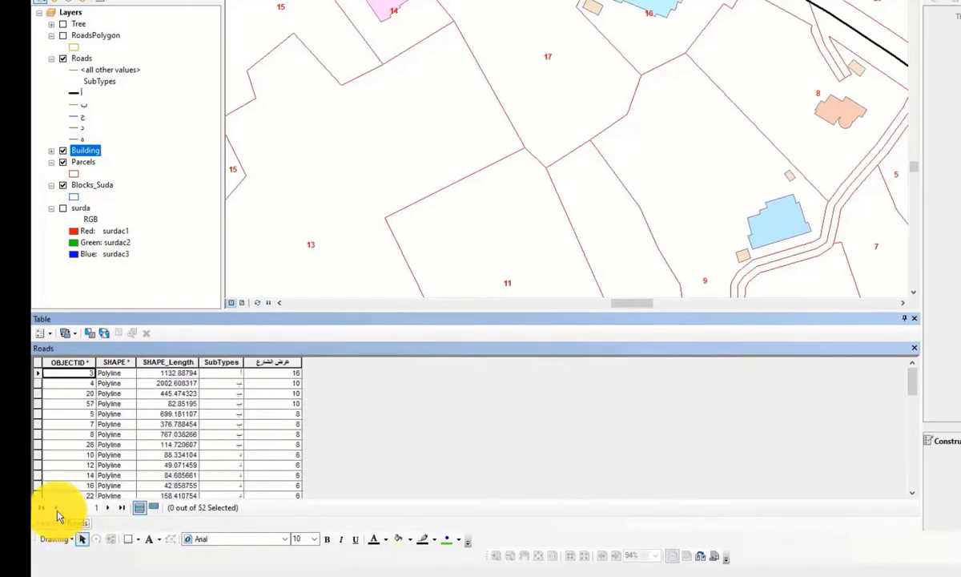
- Arrange the Roads table in a new horizontal tab group below Parcels and return it to the previous tab group
left_click(44, 333)
mouse_move(110, 171)
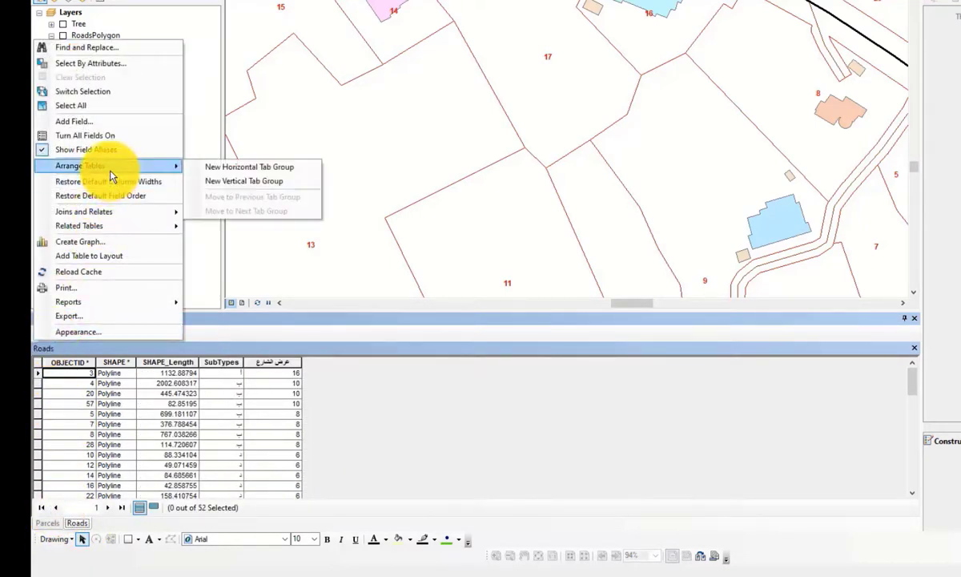
left_click(223, 168)
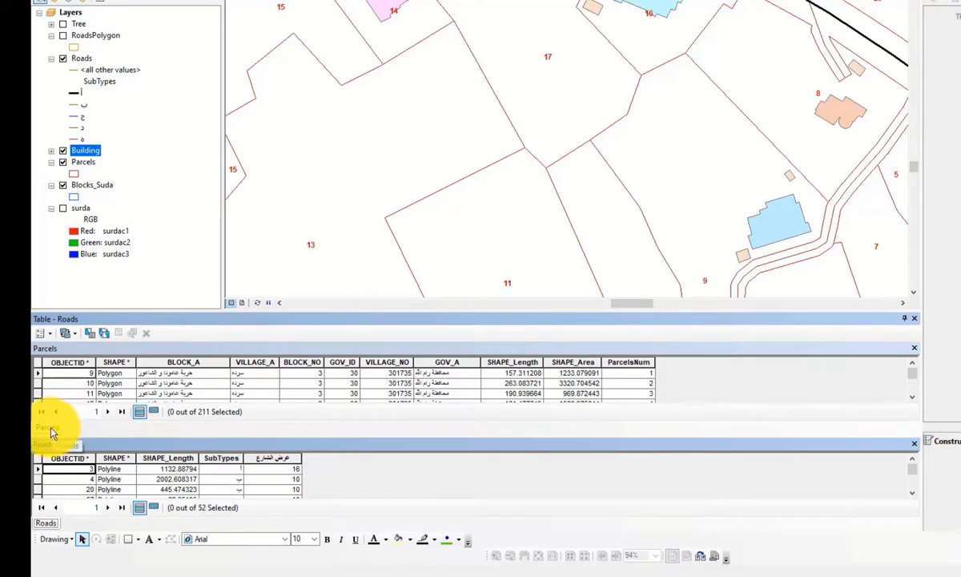
left_click(47, 335)
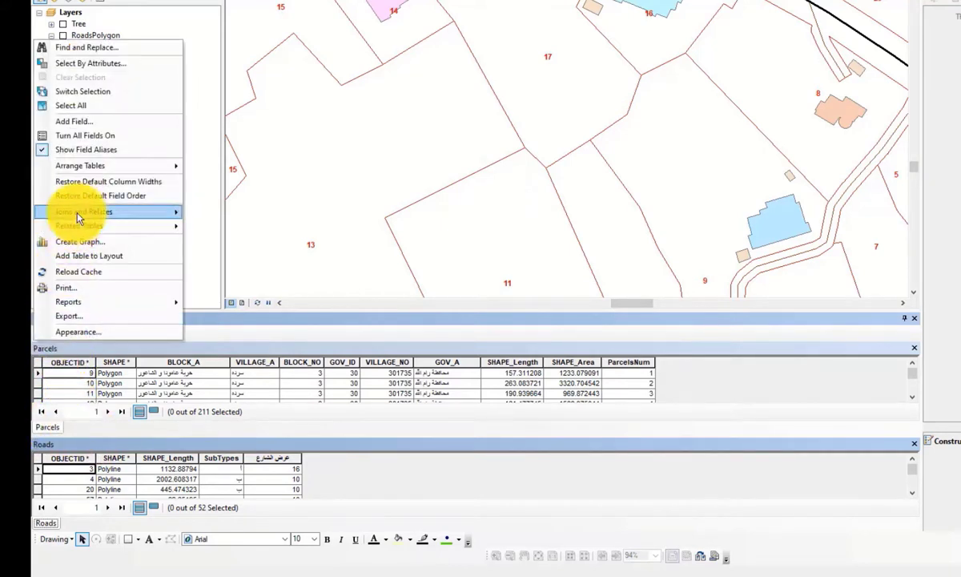
mouse_move(124, 170)
left_click(227, 201)
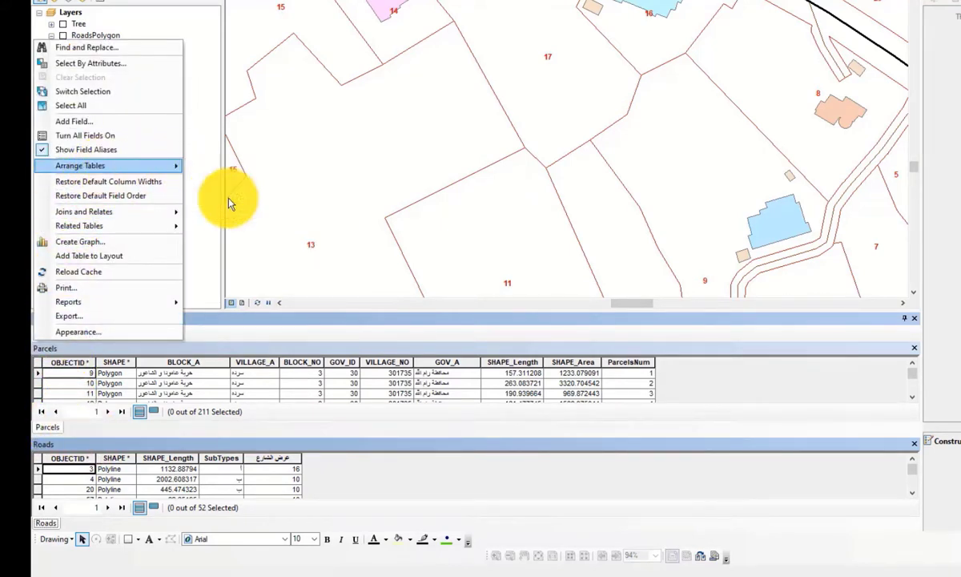
- Arrange the Roads table in a new vertical tab group beside Parcels and widen its pane to show all fields
left_click(42, 335)
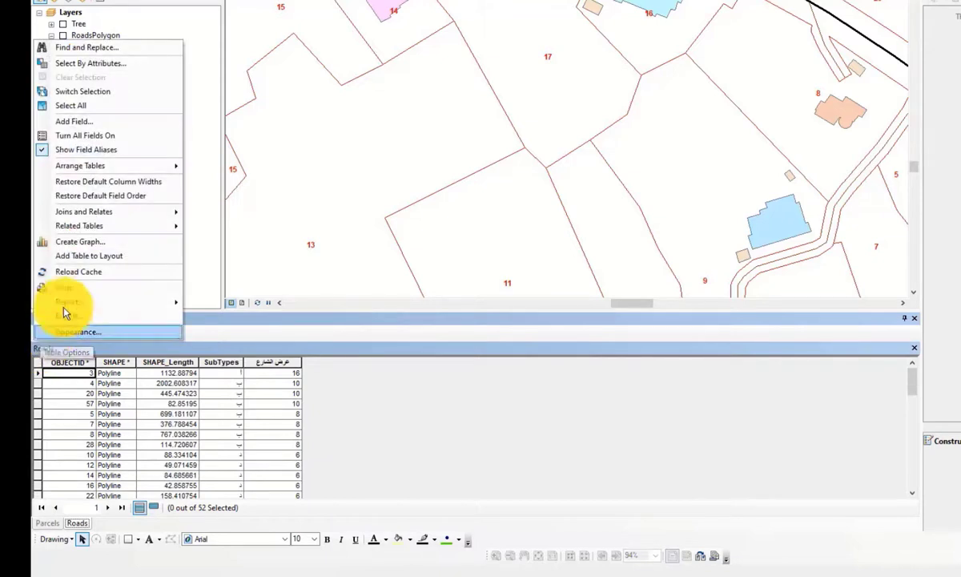
mouse_move(95, 168)
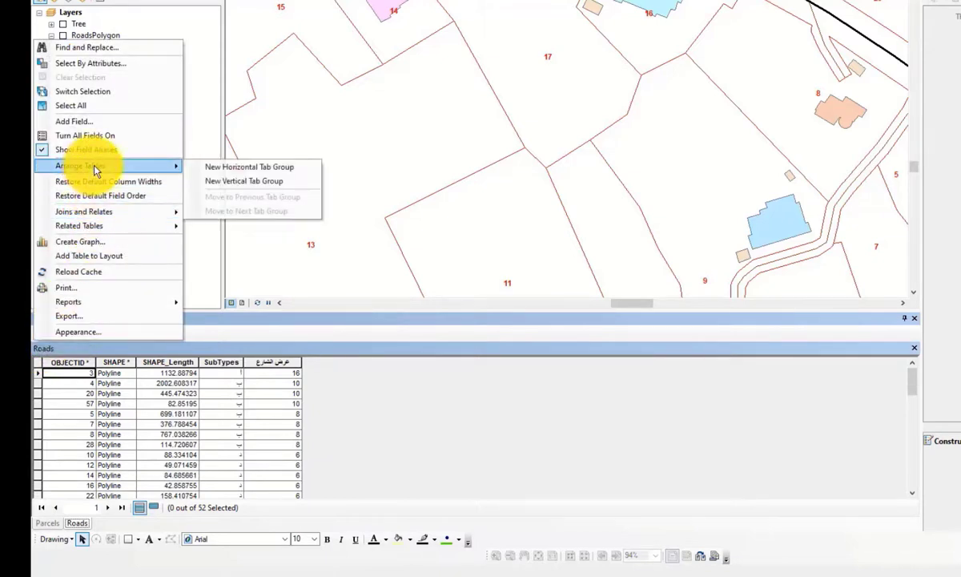
left_click(230, 186)
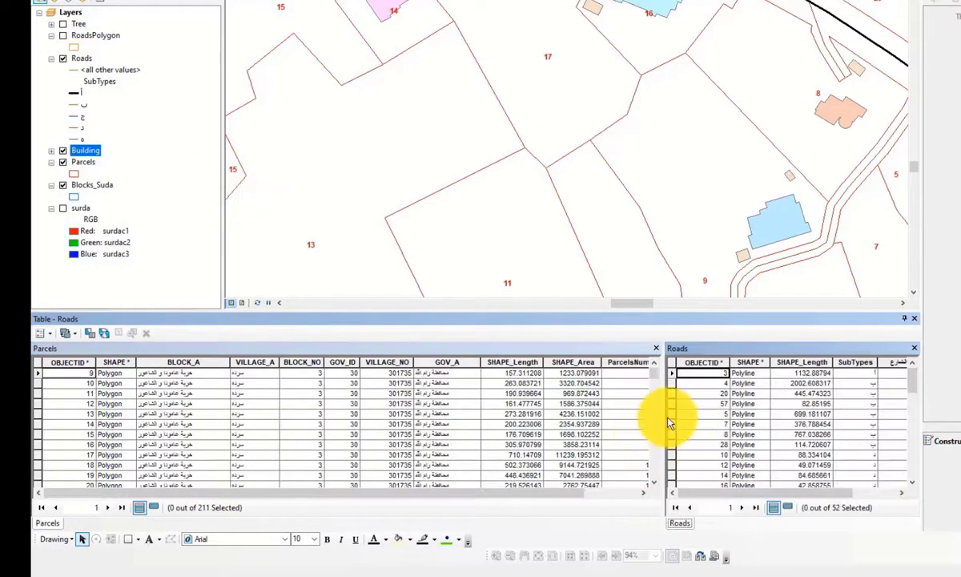
left_click_drag(665, 423, 575, 418)
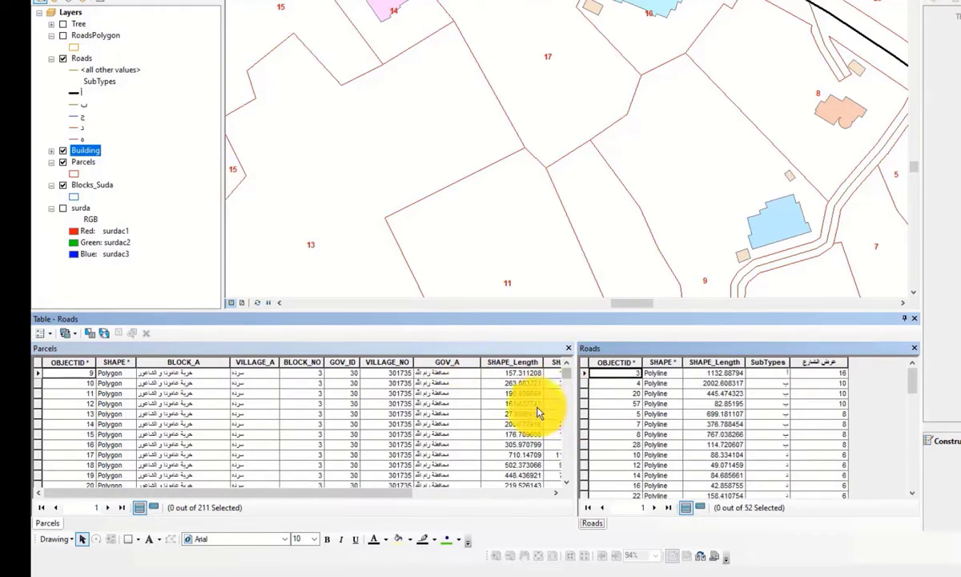
- Move the Roads table back into the same tab group as the Parcels table
left_click(40, 333)
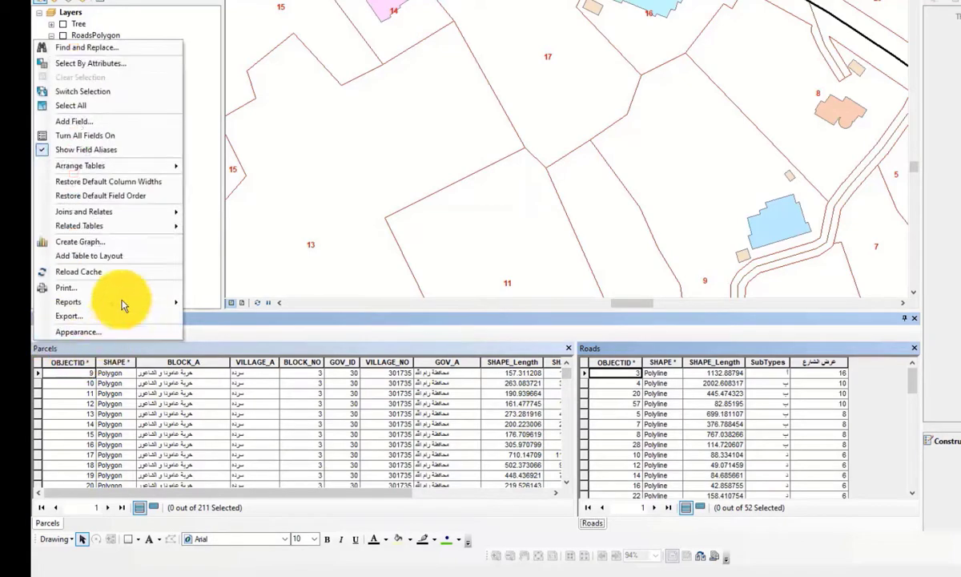
left_click(232, 168)
- Narrow the SubTypes column of the Roads table and restore the default column widths
left_click(40, 332)
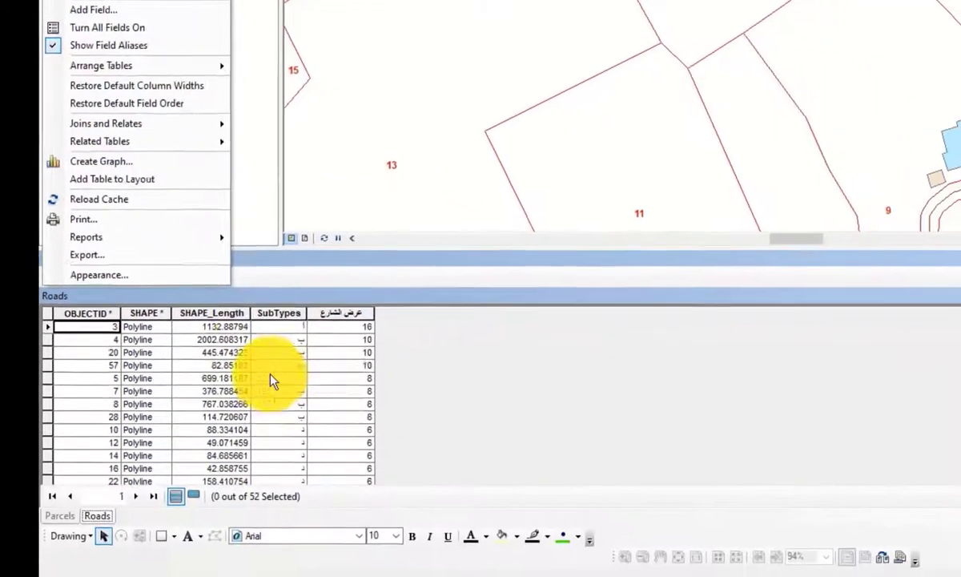
left_click(270, 375)
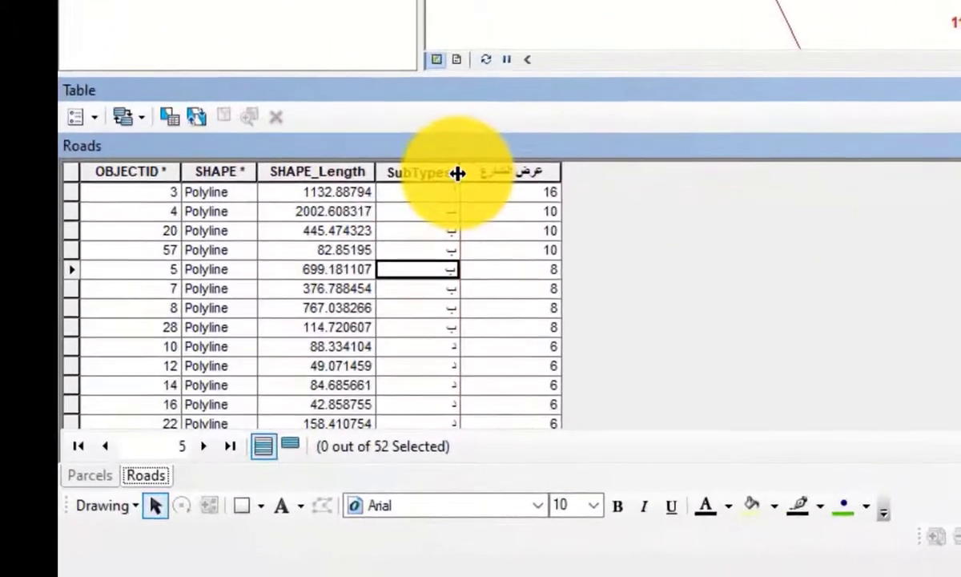
left_click_drag(303, 315, 294, 314)
left_click_drag(444, 172, 427, 178)
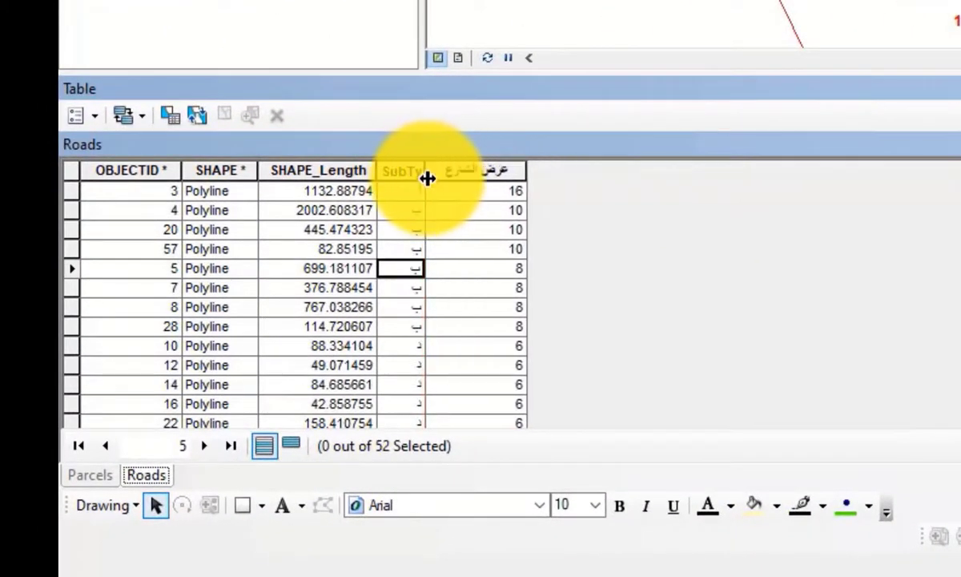
left_click(76, 116)
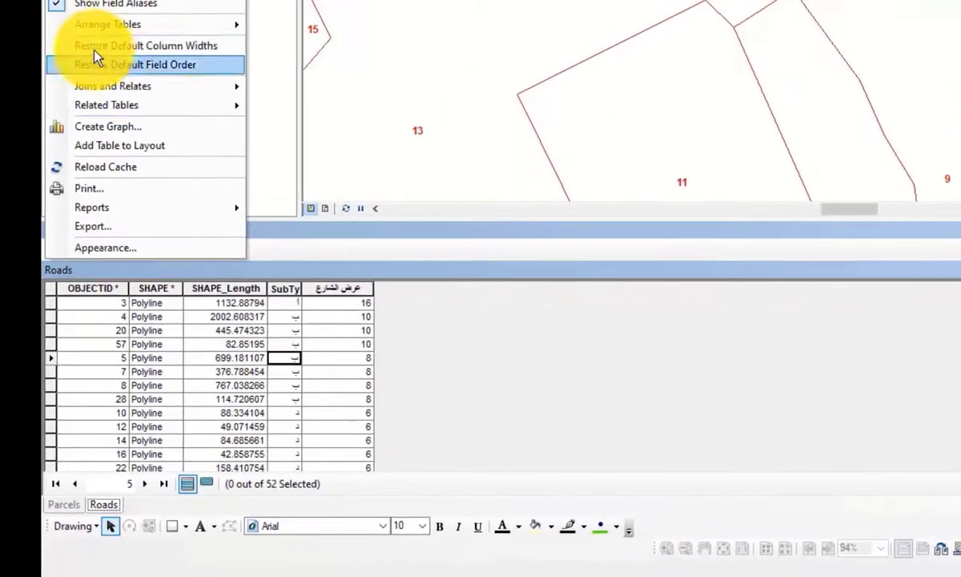
left_click(93, 50)
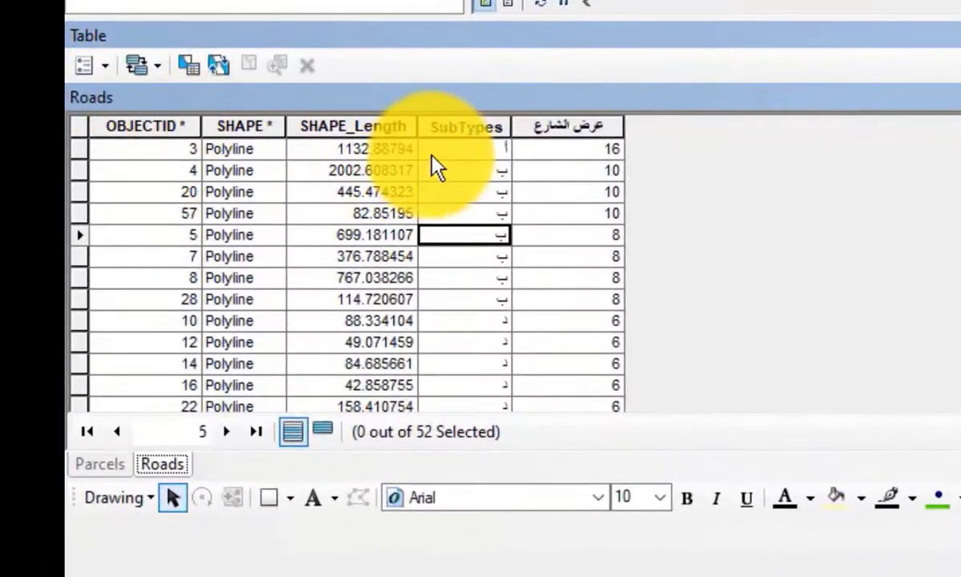
- Move the OBJECTID field after SHAPE and the عرض الشارع field between them, and restore the default field order
left_click(261, 133)
left_click(136, 130)
left_click_drag(139, 135, 297, 132)
left_click(425, 132)
left_click(564, 128)
left_click_drag(562, 132, 251, 148)
left_click(104, 66)
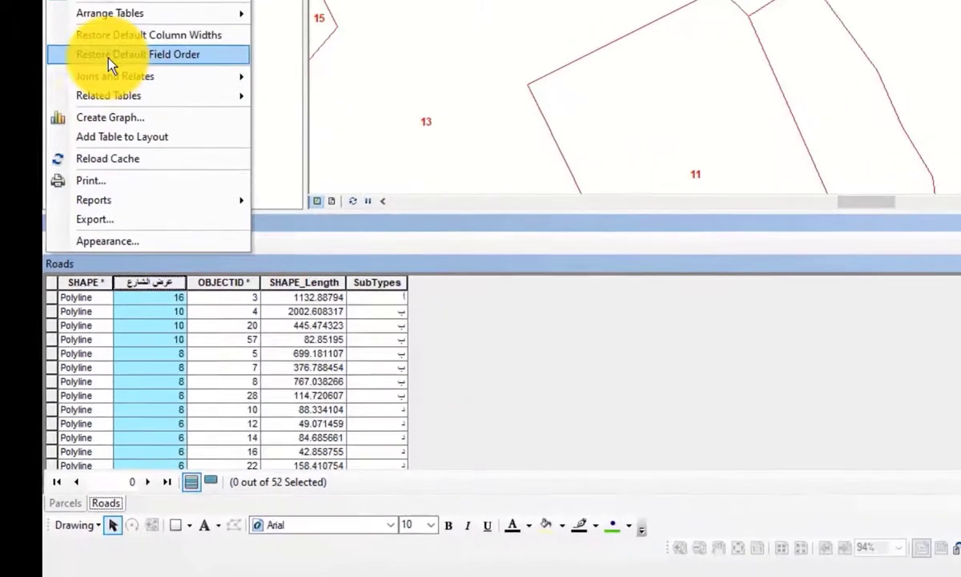
left_click(102, 56)
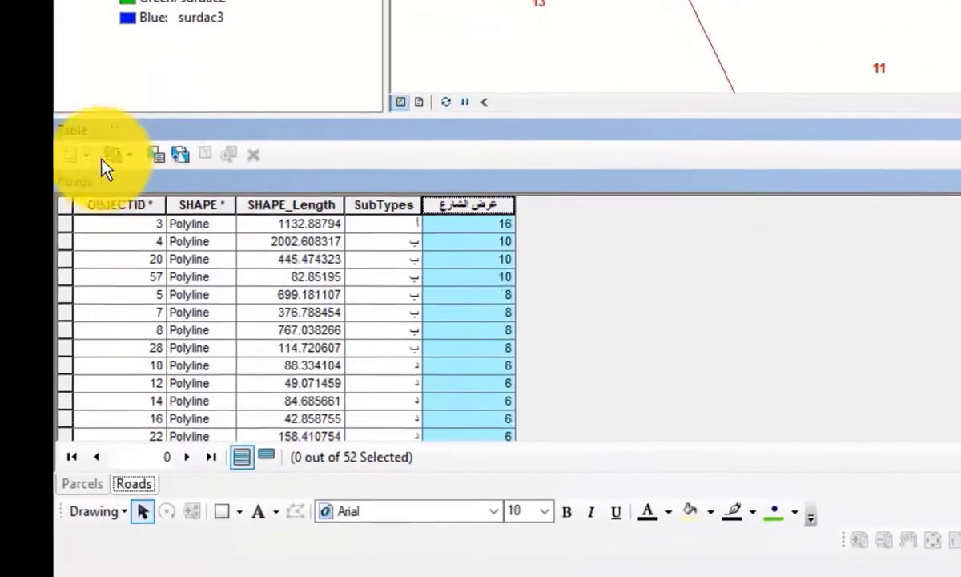
left_click(55, 242)
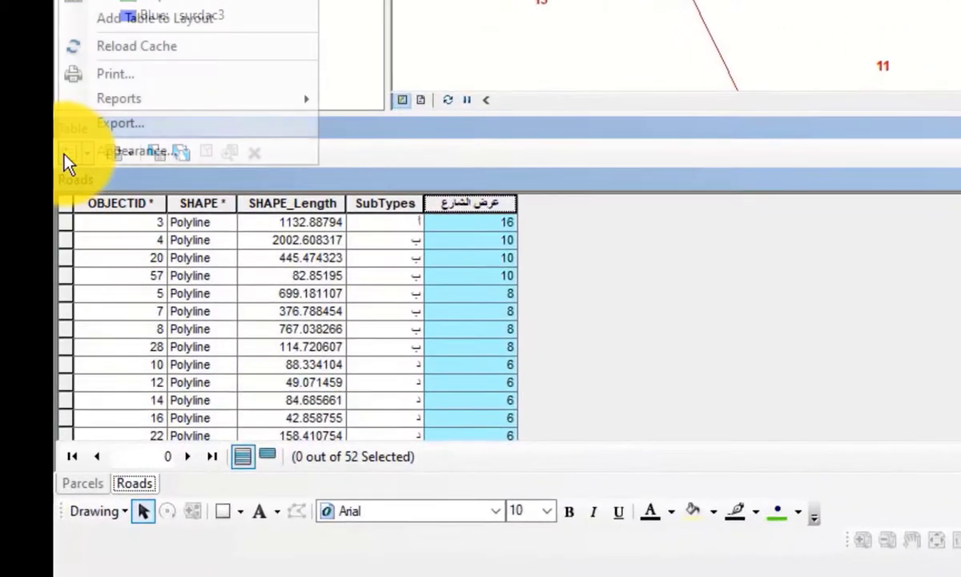
left_click(370, 339)
left_click(72, 152)
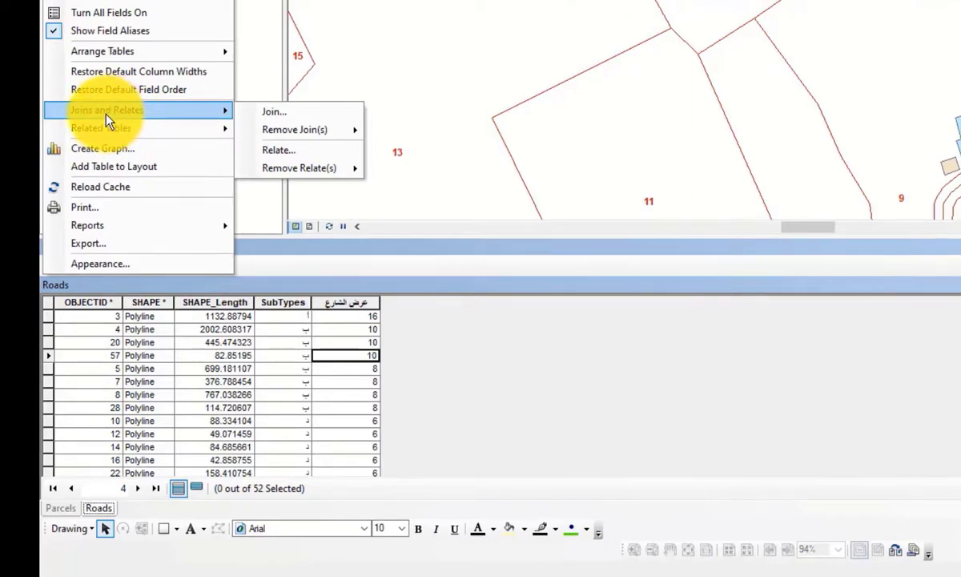
left_click(260, 344)
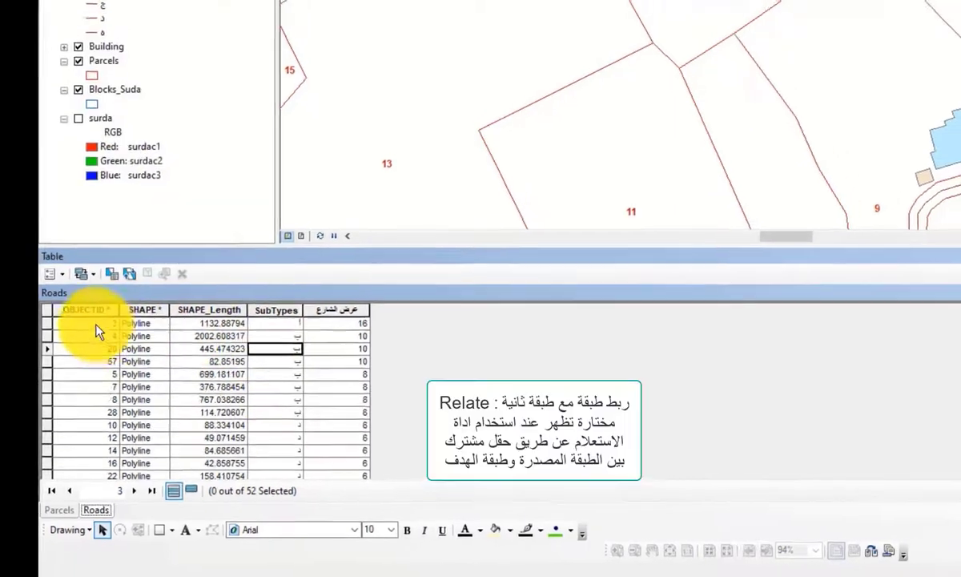
left_click(95, 326)
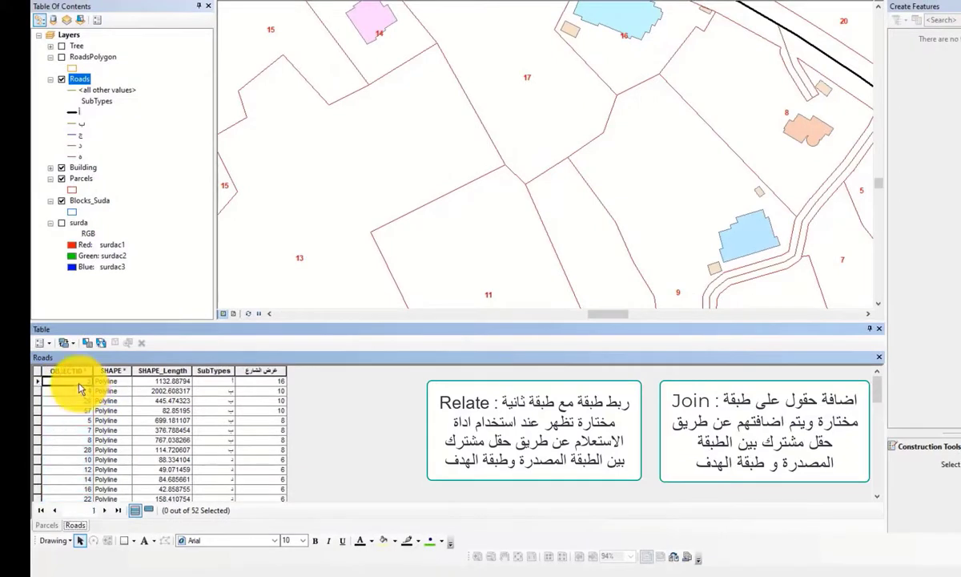
left_click(65, 371)
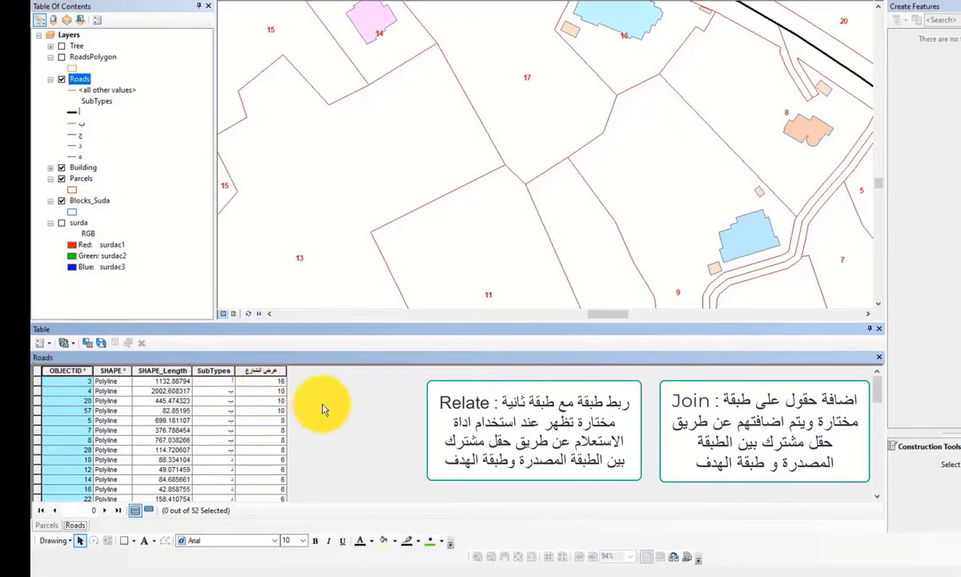
left_click(138, 400)
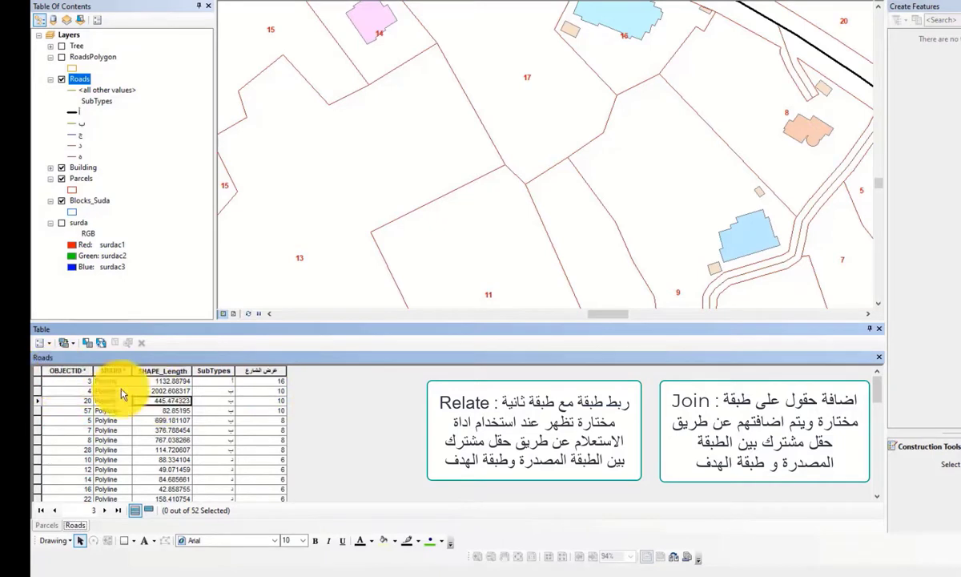
- Join the Parcels attribute table to the Roads layer on the OBJECTID field of both tables, keeping all records
left_click(36, 344)
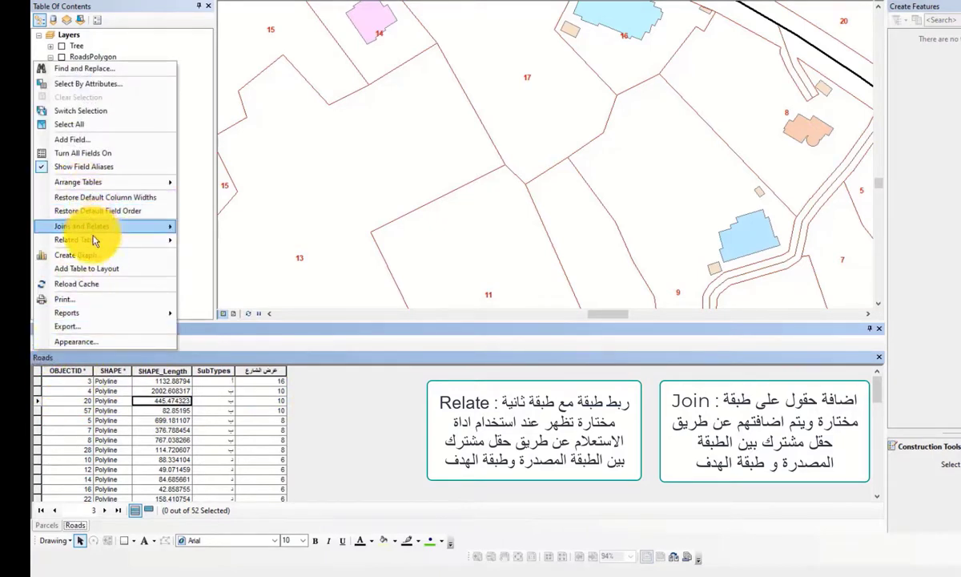
mouse_move(94, 229)
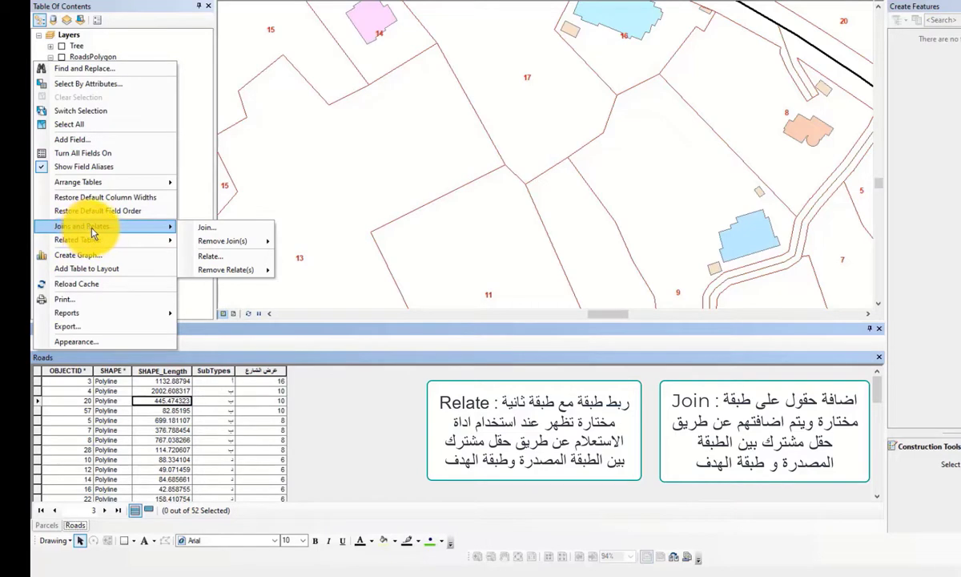
left_click(200, 228)
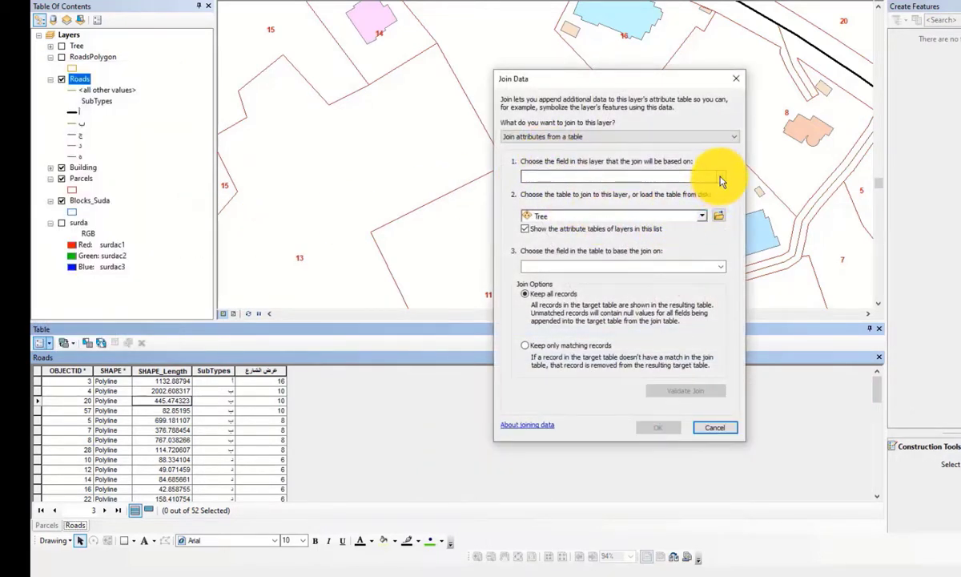
left_click(720, 178)
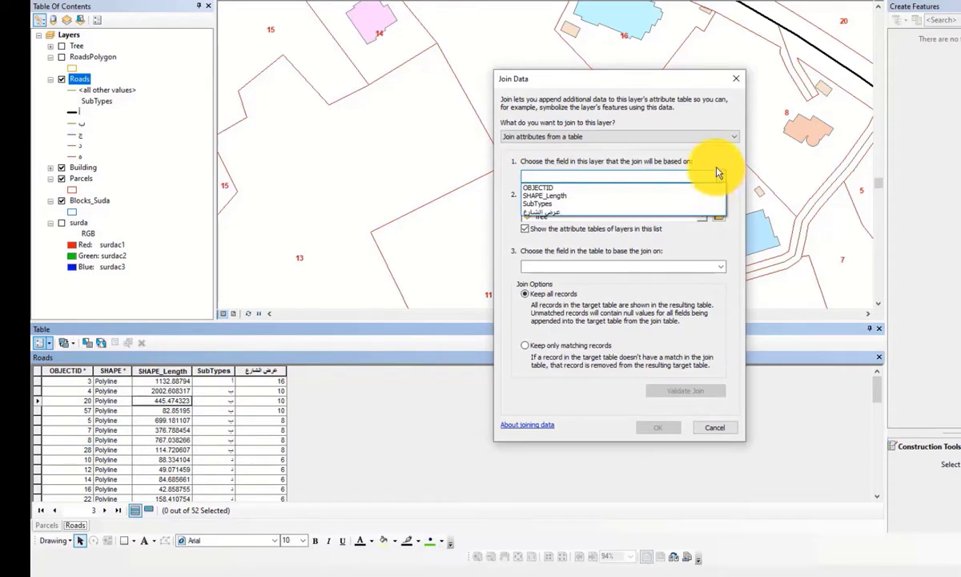
left_click(537, 188)
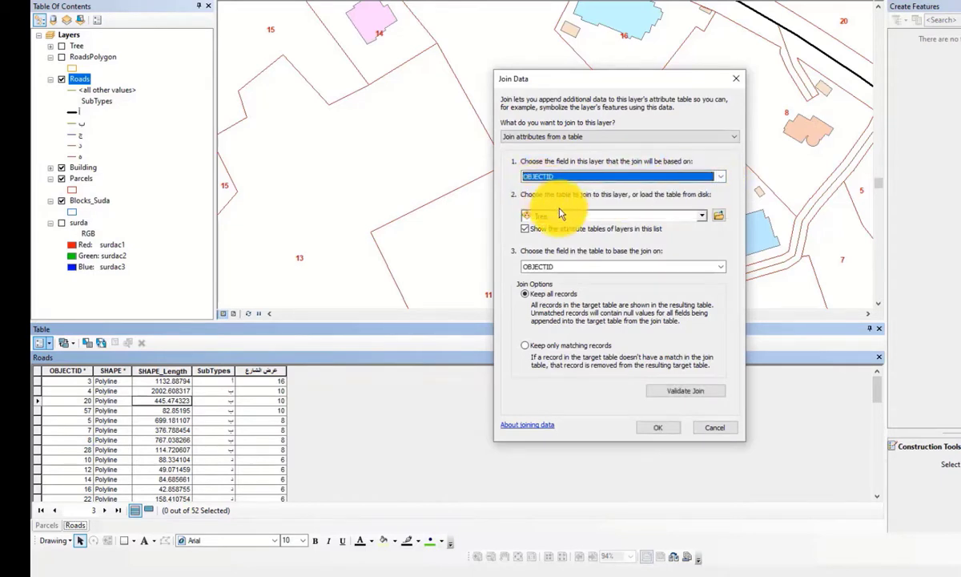
left_click(701, 216)
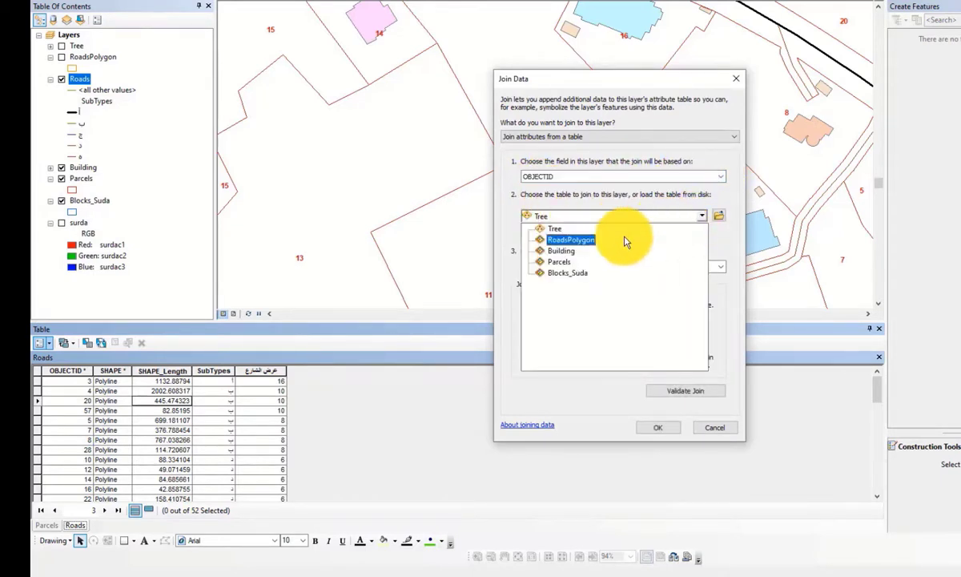
left_click(560, 262)
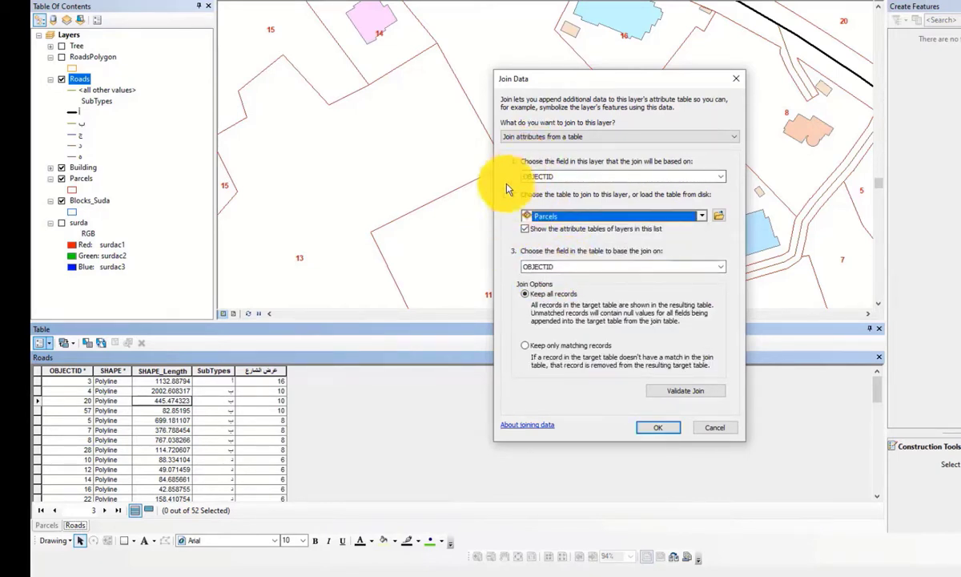
left_click(655, 431)
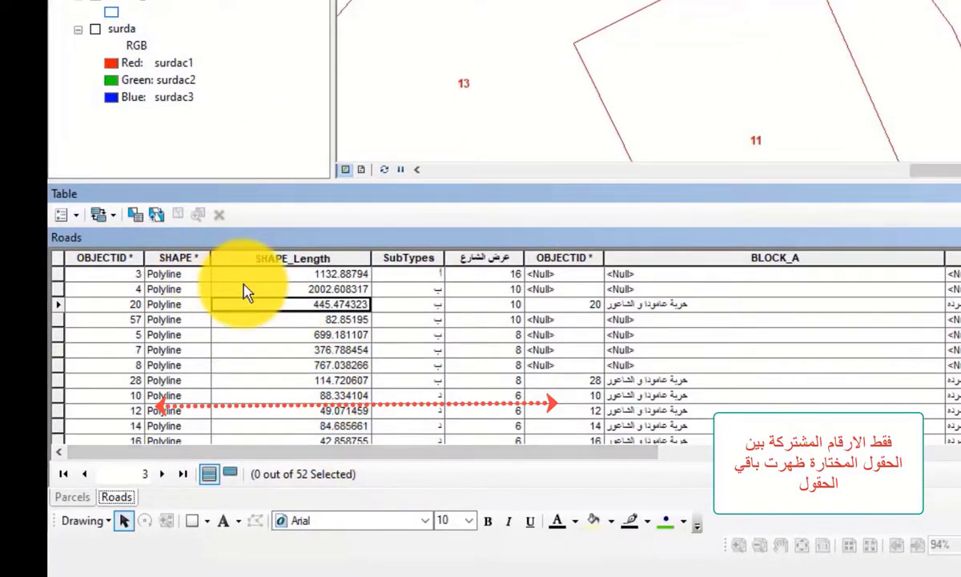
- Remove all joins from the Roads attribute table
left_click(103, 277)
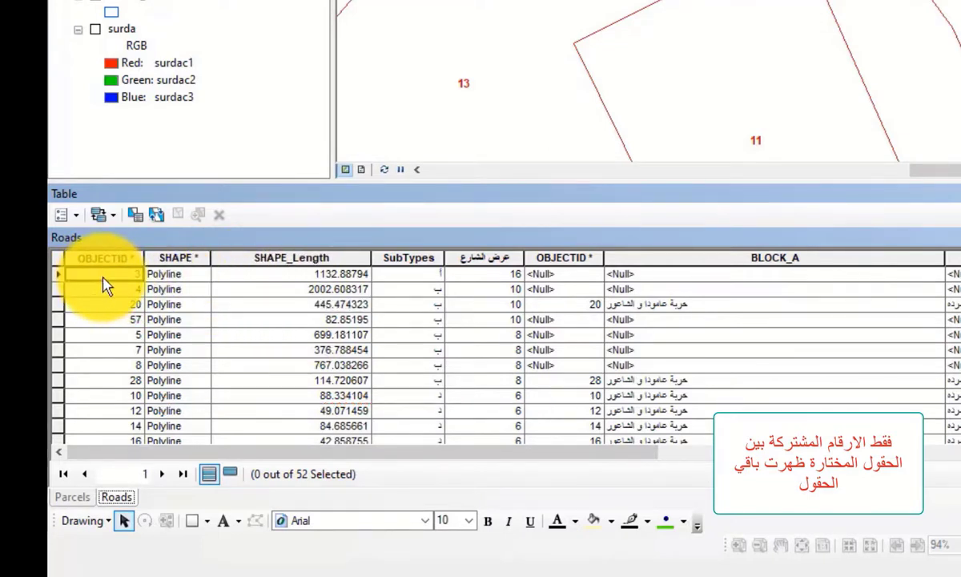
left_click(61, 215)
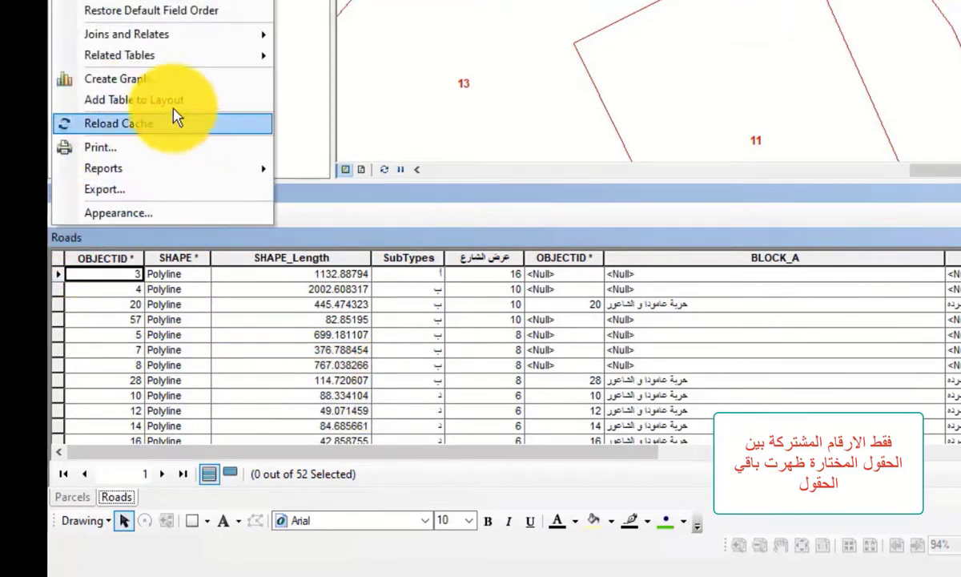
mouse_move(254, 36)
mouse_move(324, 64)
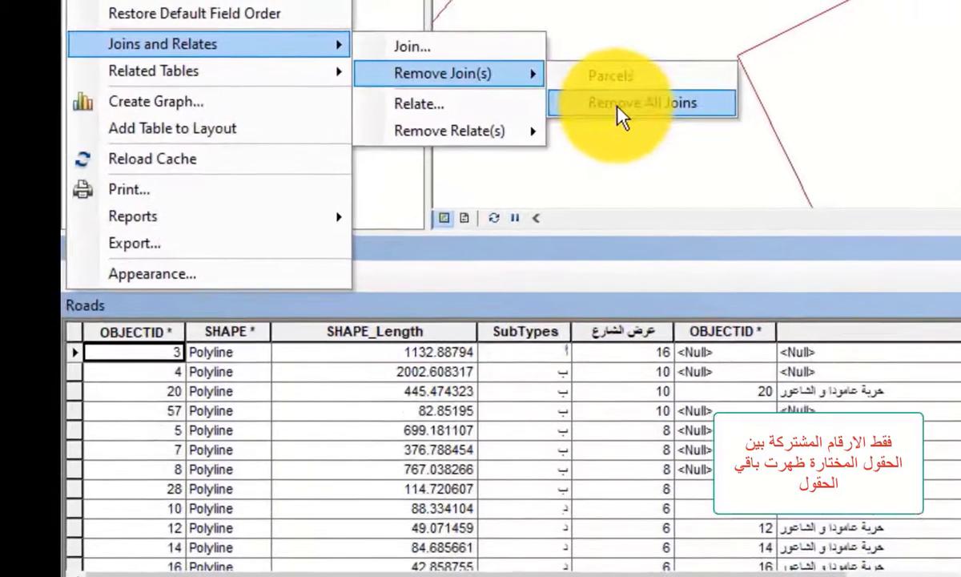
left_click(622, 109)
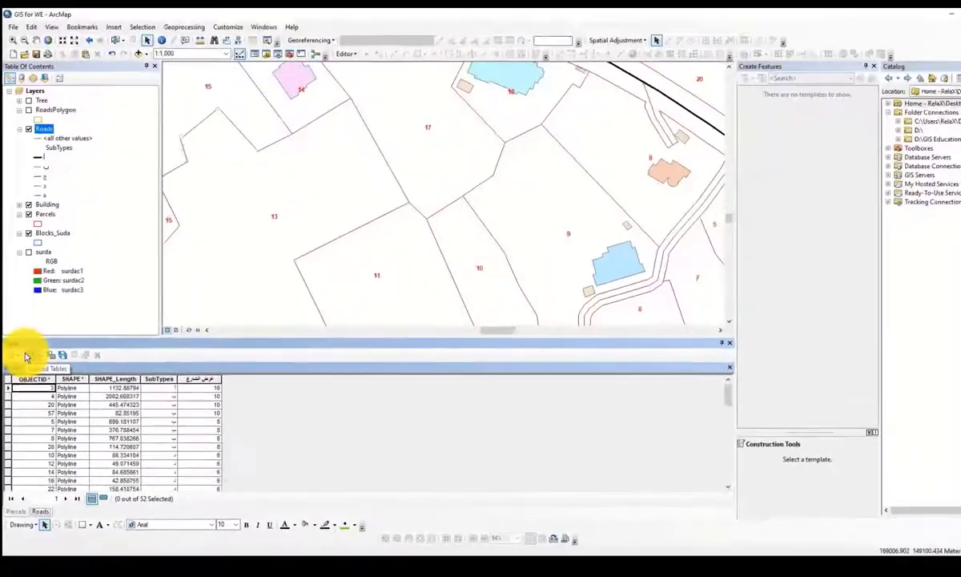
left_click(19, 355)
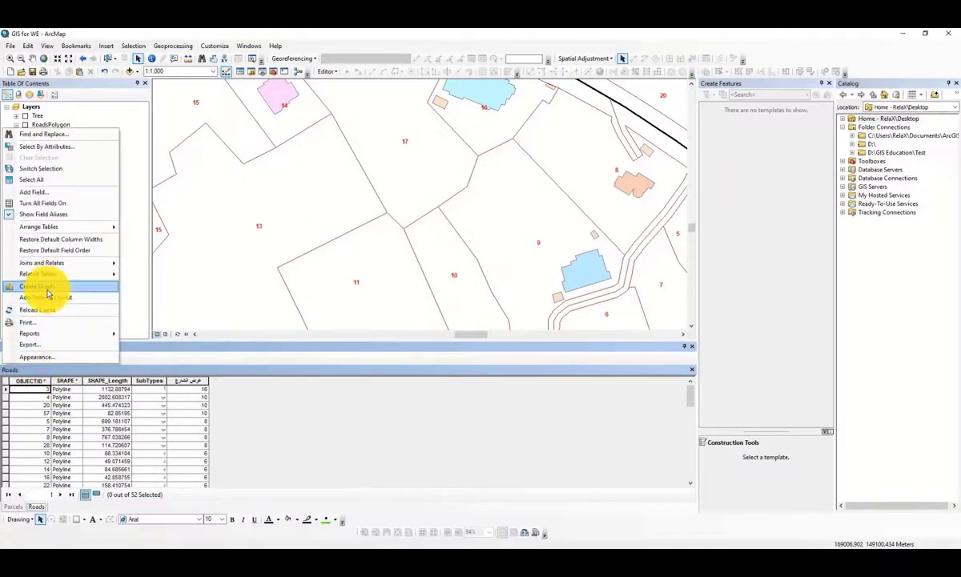
mouse_move(61, 266)
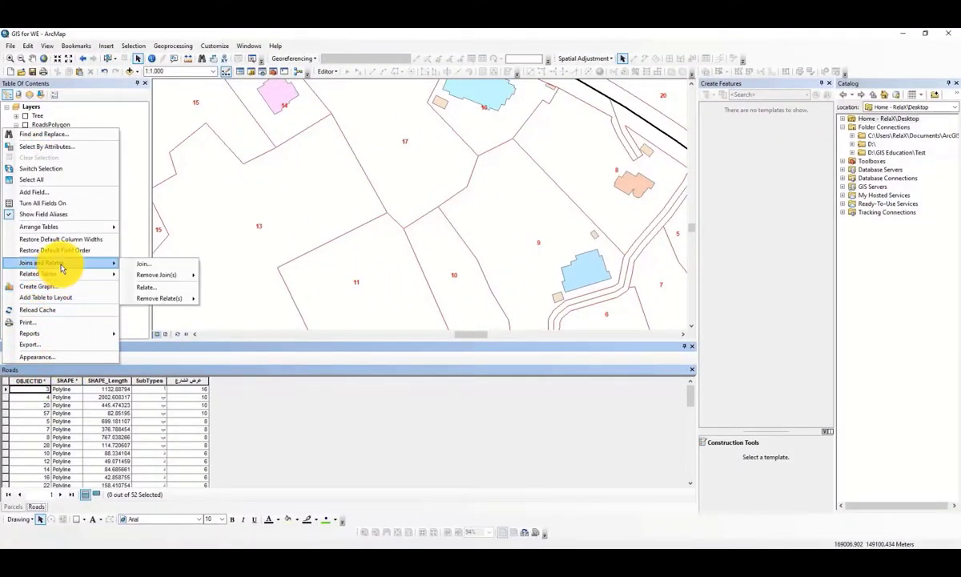
left_click(138, 290)
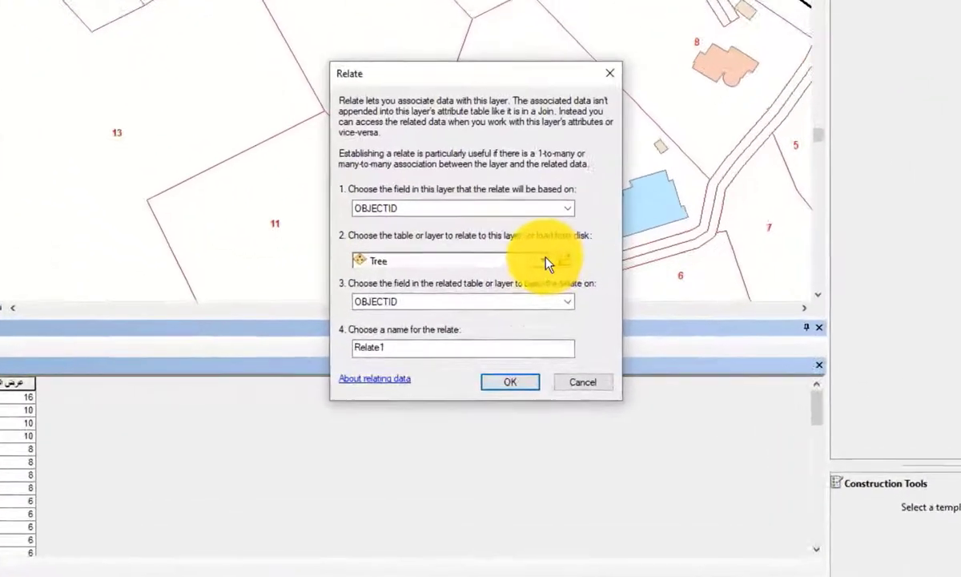
left_click(547, 261)
left_click(535, 261)
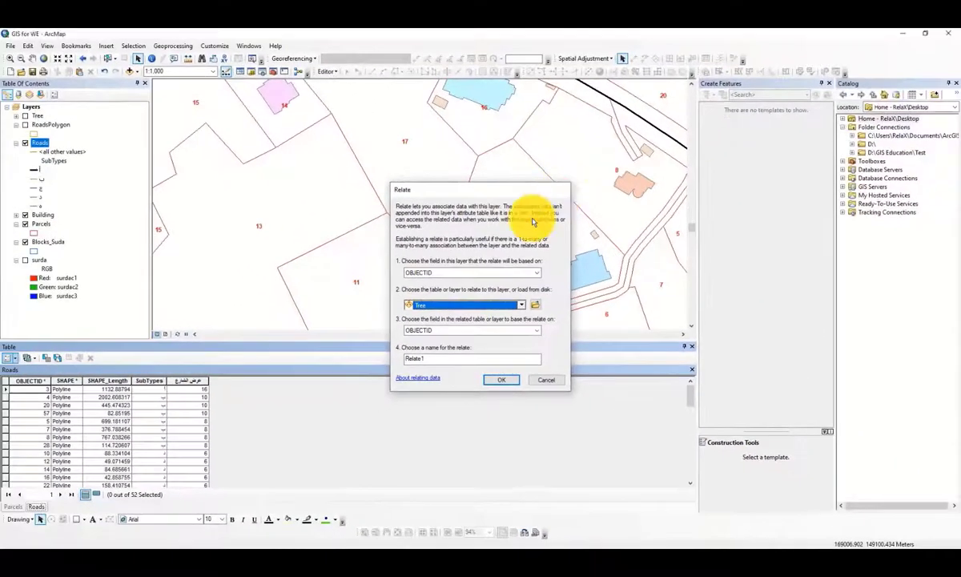
key("Return")
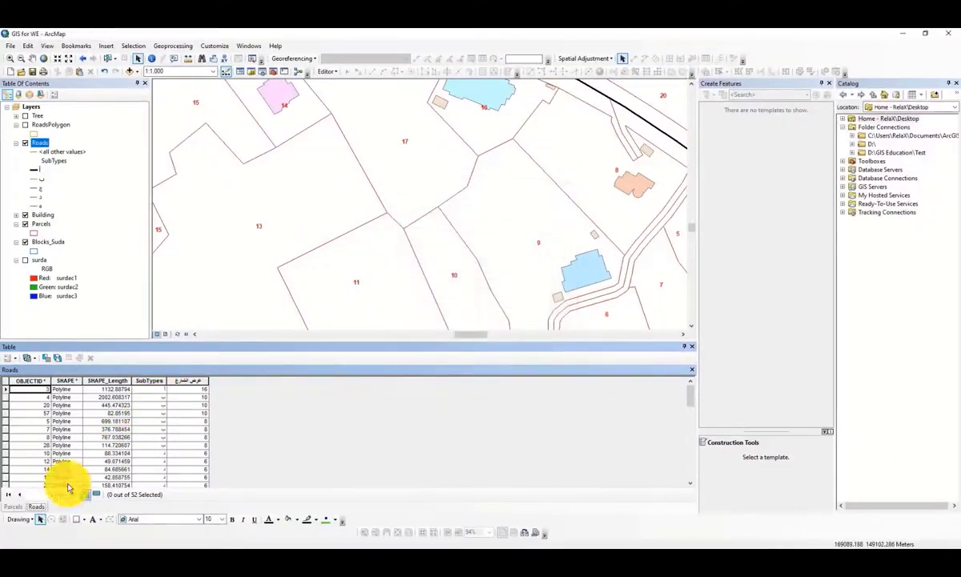
- Relate the Parcels table to the Roads layer as Relate1, matching the ParcelsNum field to the OBJECTID field
left_click(14, 506)
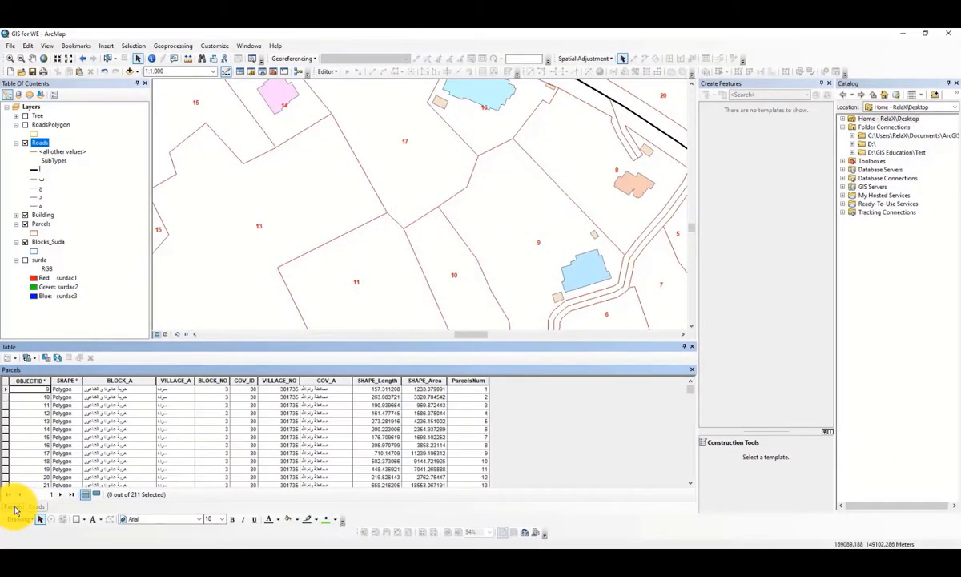
left_click(8, 358)
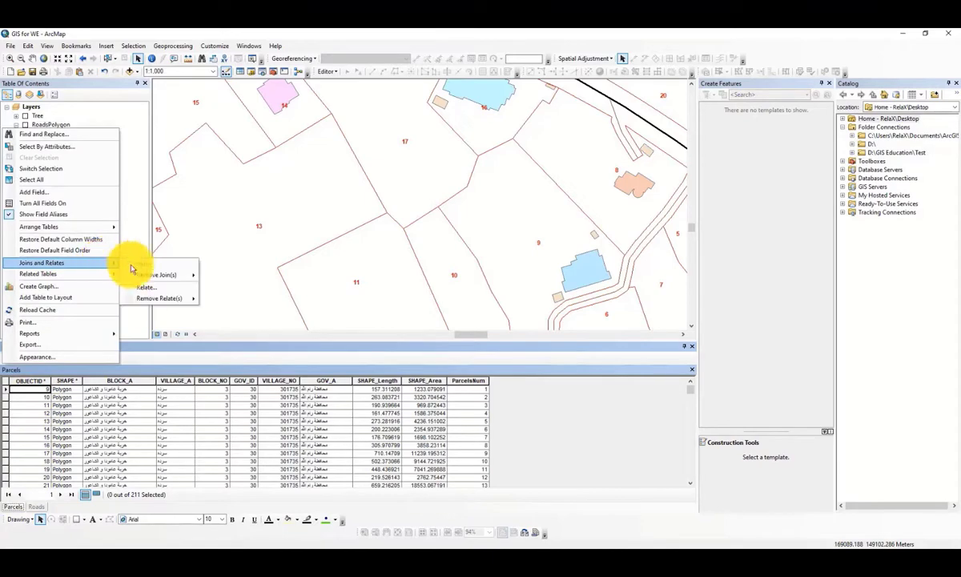
left_click(148, 287)
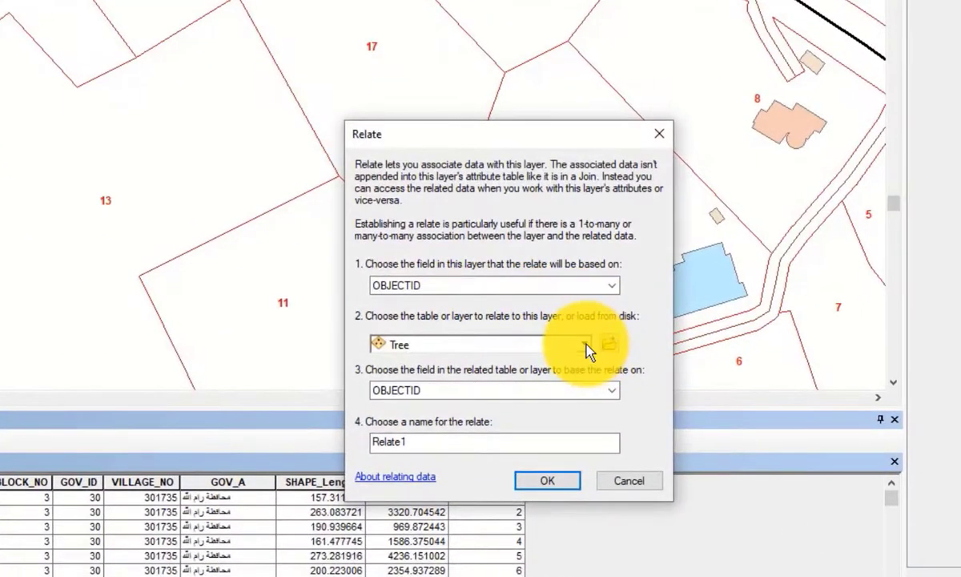
left_click(586, 346)
left_click(427, 396)
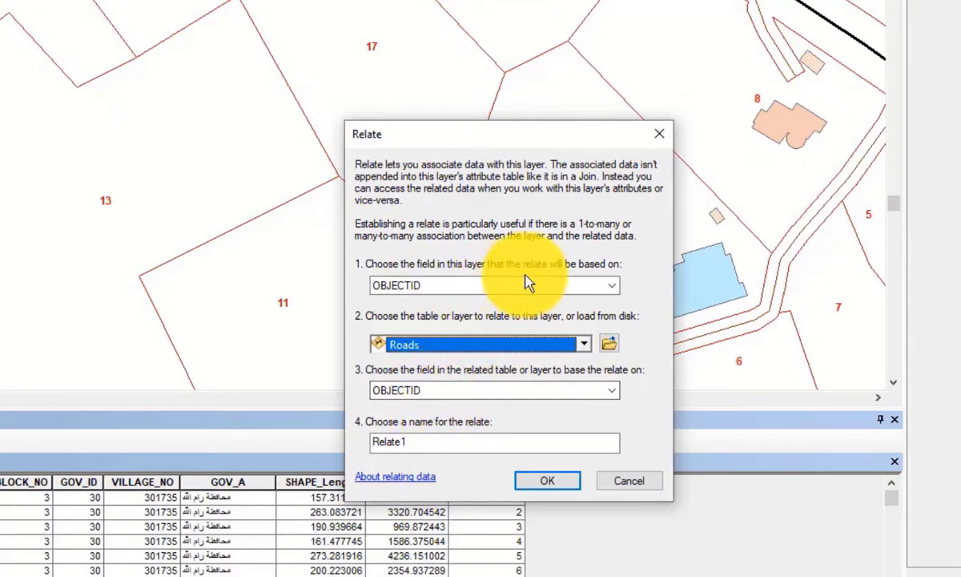
left_click(597, 288)
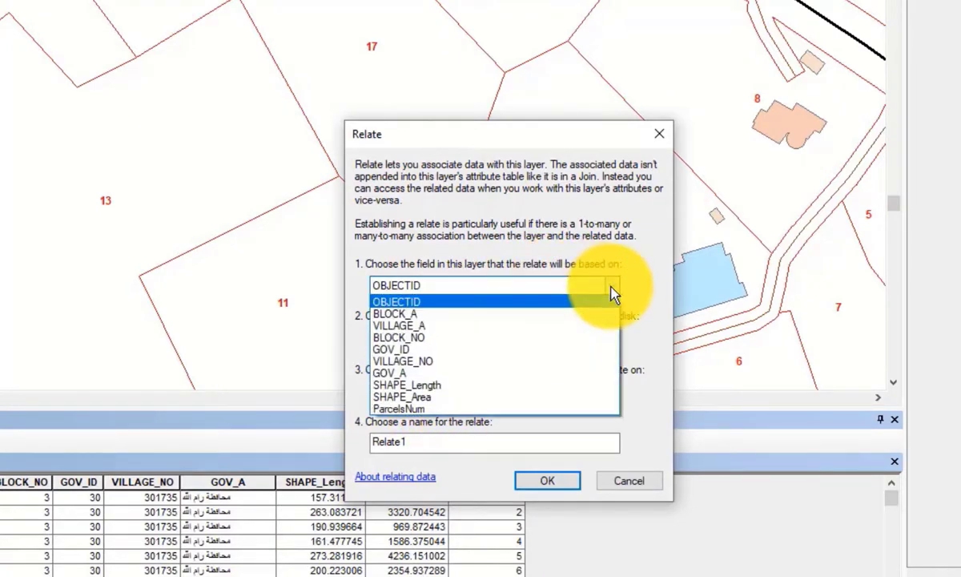
left_click(399, 406)
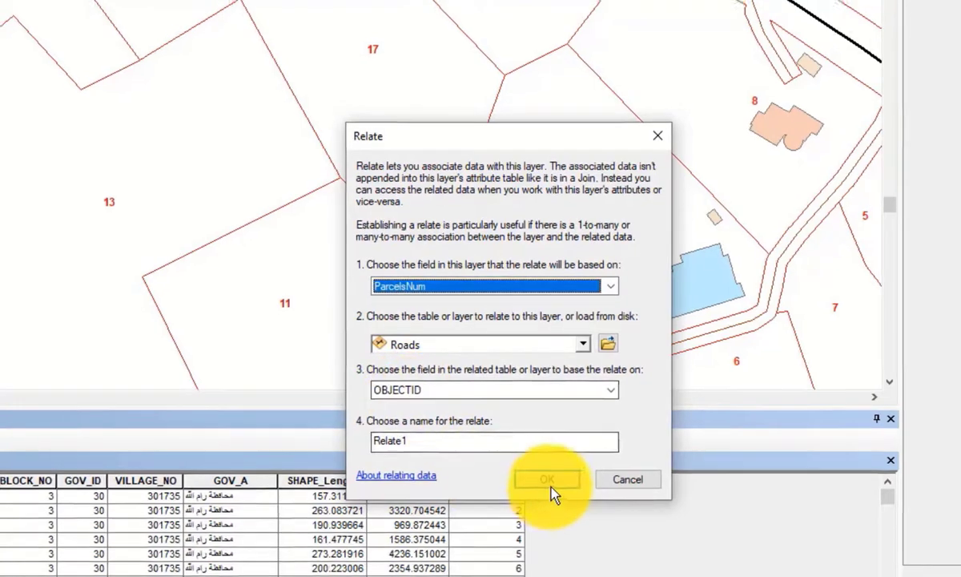
left_click(548, 481)
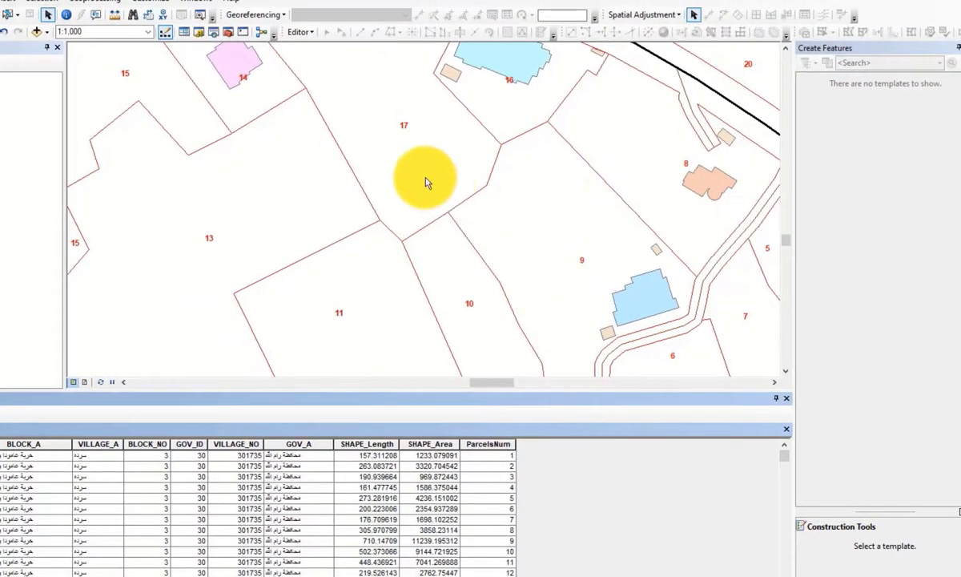
- Identify parcel 9 on the map and inspect its related Roads record, locating that road from the results
left_click(67, 17)
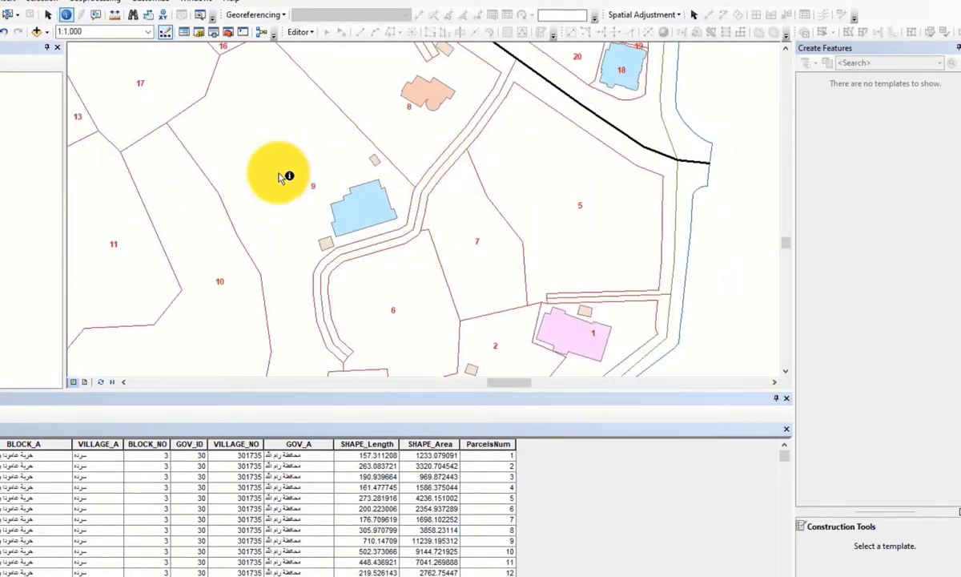
left_click(283, 177)
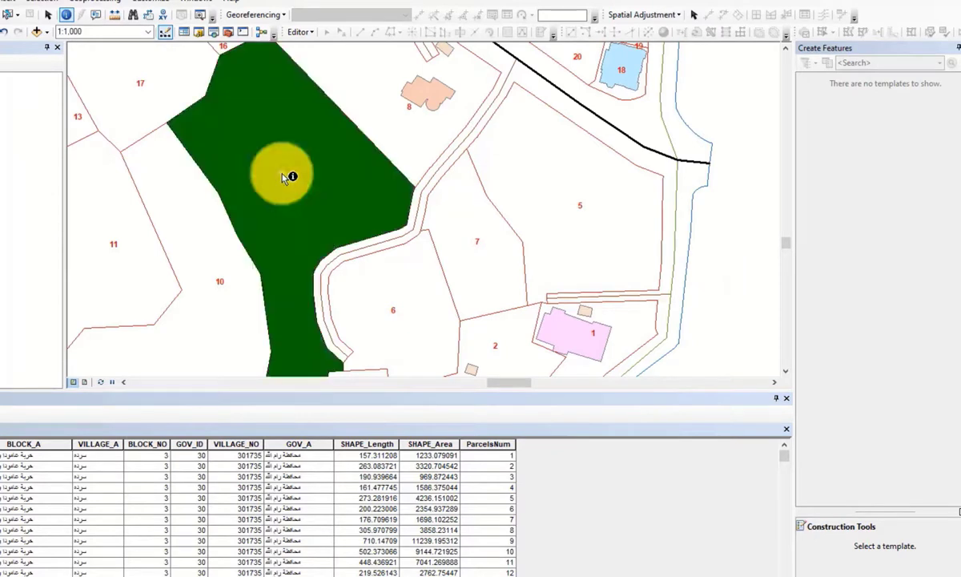
left_click(500, 107)
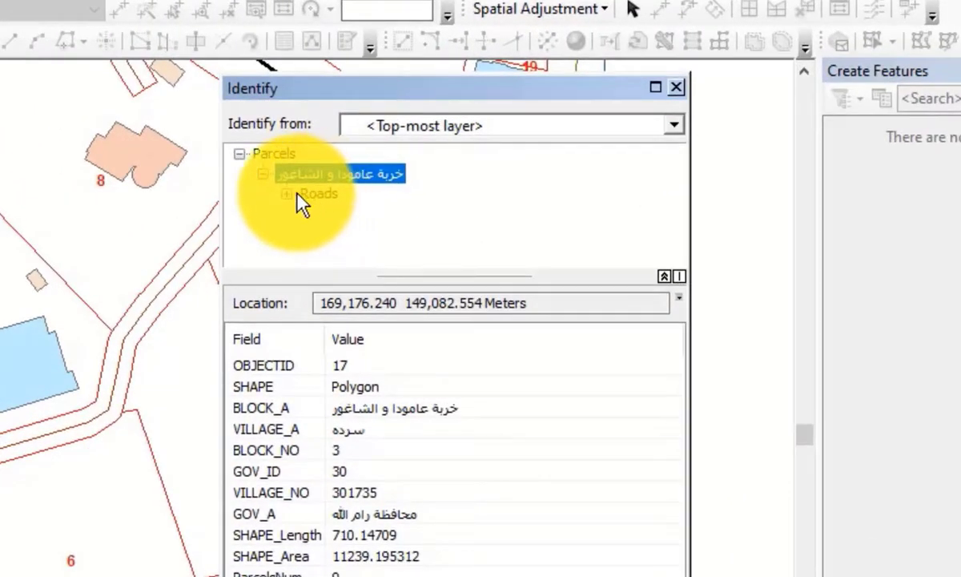
left_click(286, 193)
left_click(329, 207)
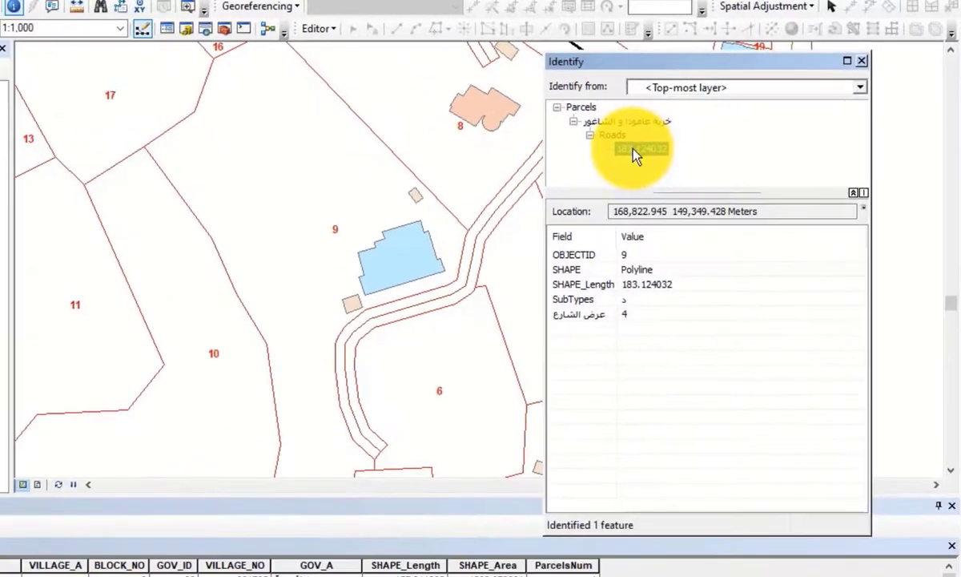
right_click(635, 153)
left_click(647, 160)
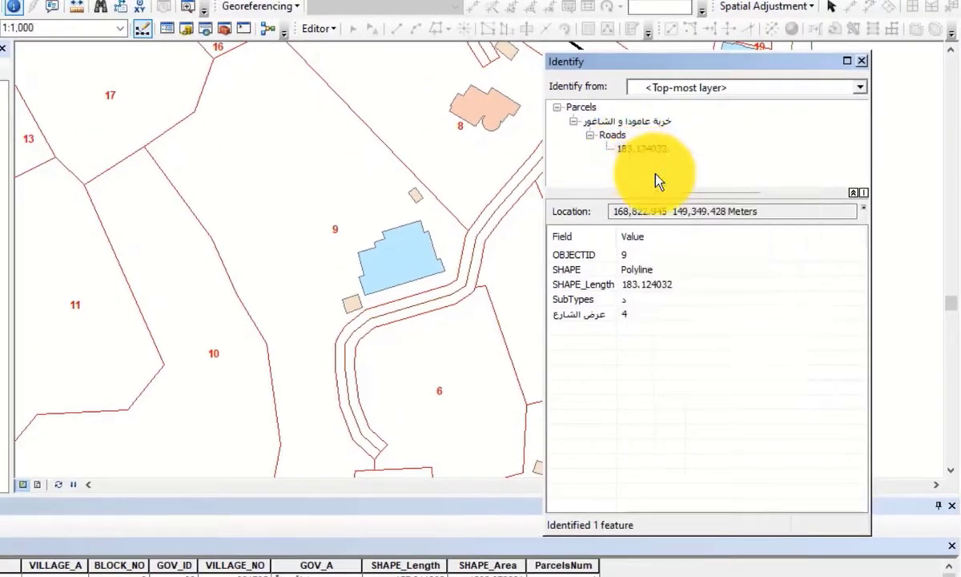
- Examine the related road's surroundings on the map, return to the area around parcel 9 and close the identify results
scroll(479, 258, "up", 2)
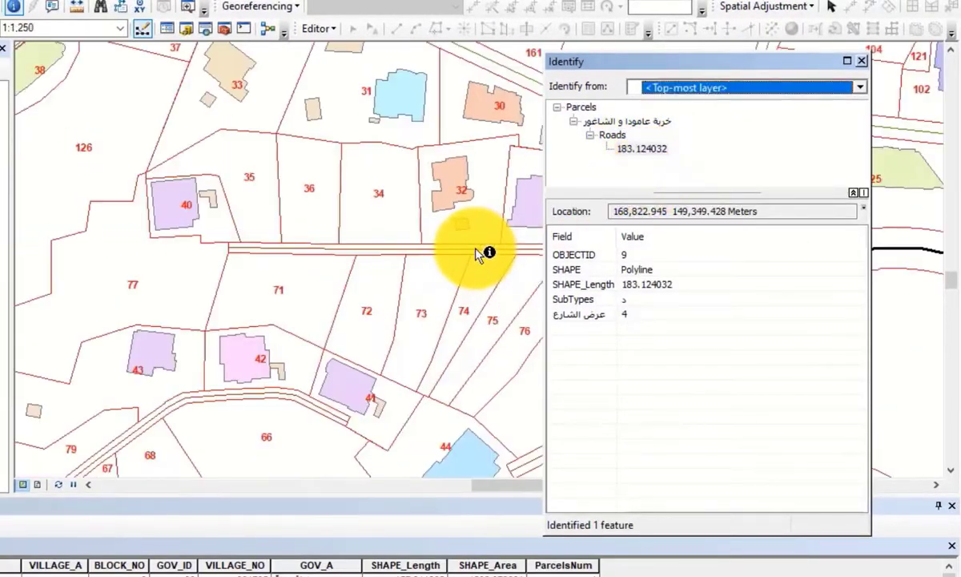
left_click_drag(436, 251, 285, 170)
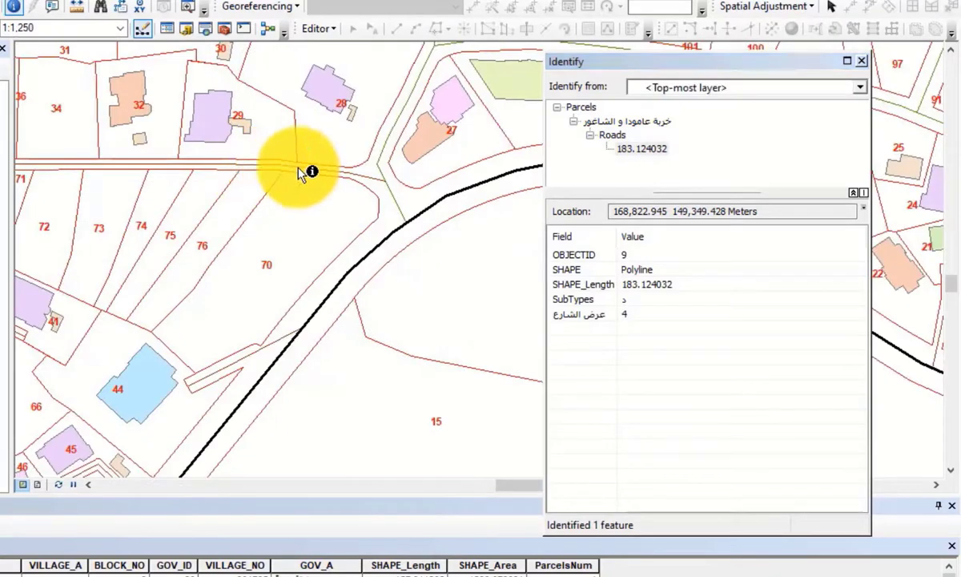
key("Down")
key("Right")
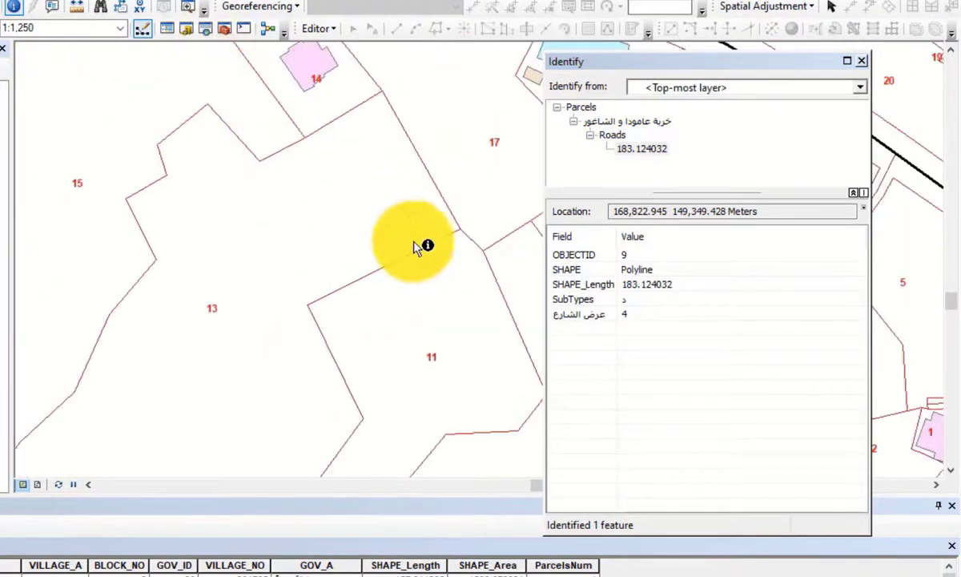
key("Right")
key("Down")
key("Left")
key("Up")
key("Left")
key("Up")
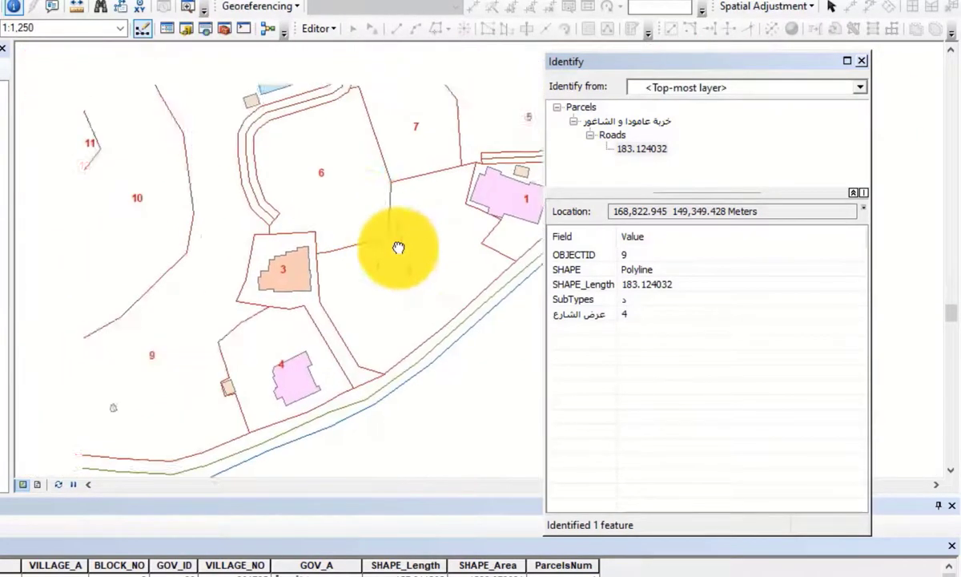
key("Right")
key("Up")
key("Left")
key("Left")
key("Down")
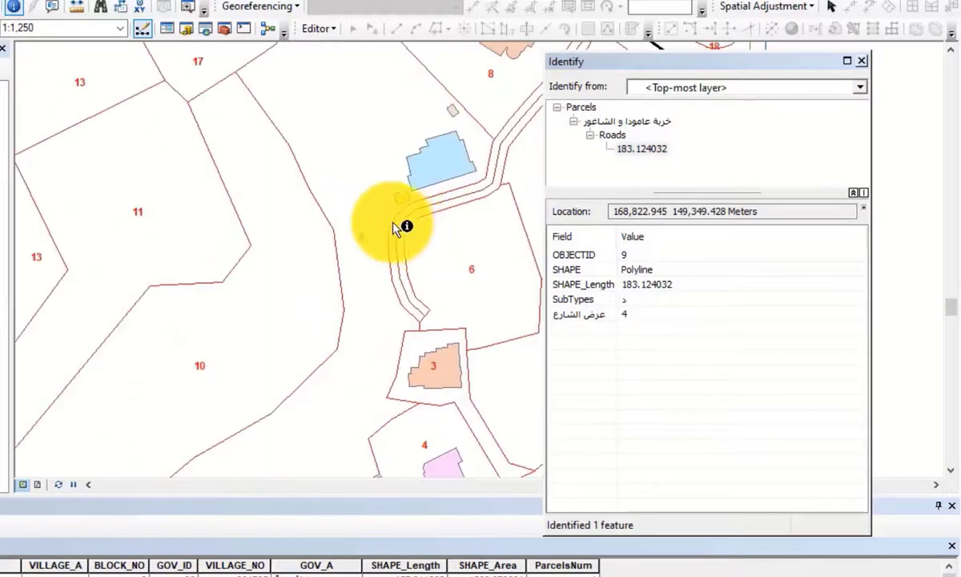
key("Left")
key("Up")
scroll(407, 301, "up", 2)
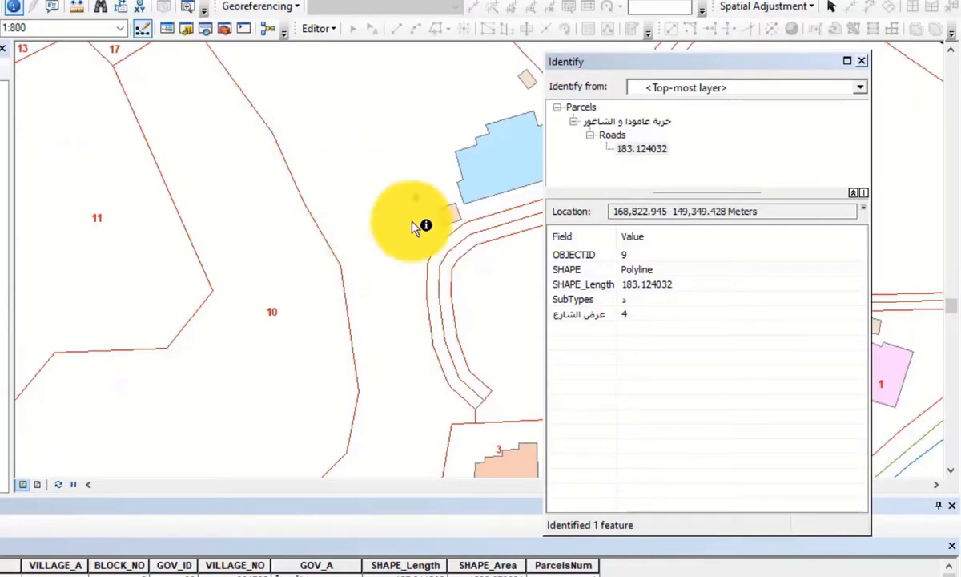
left_click(862, 60)
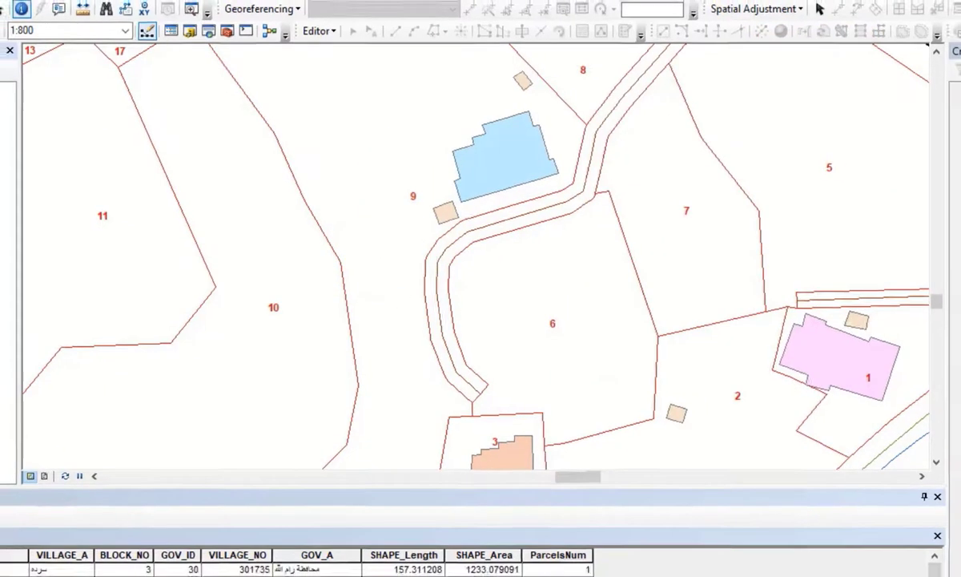
- Remove all relates from the Parcels attribute table
left_click(8, 357)
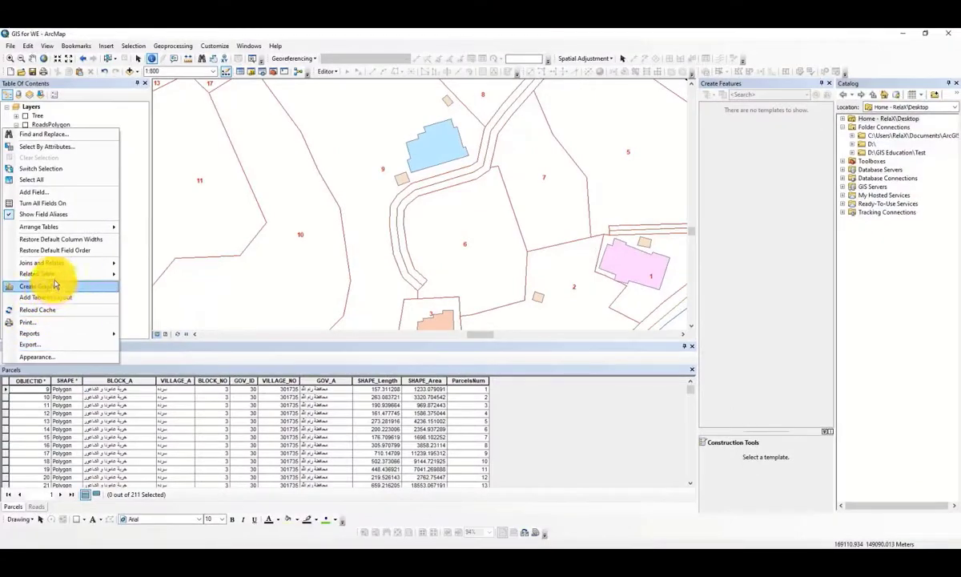
mouse_move(56, 281)
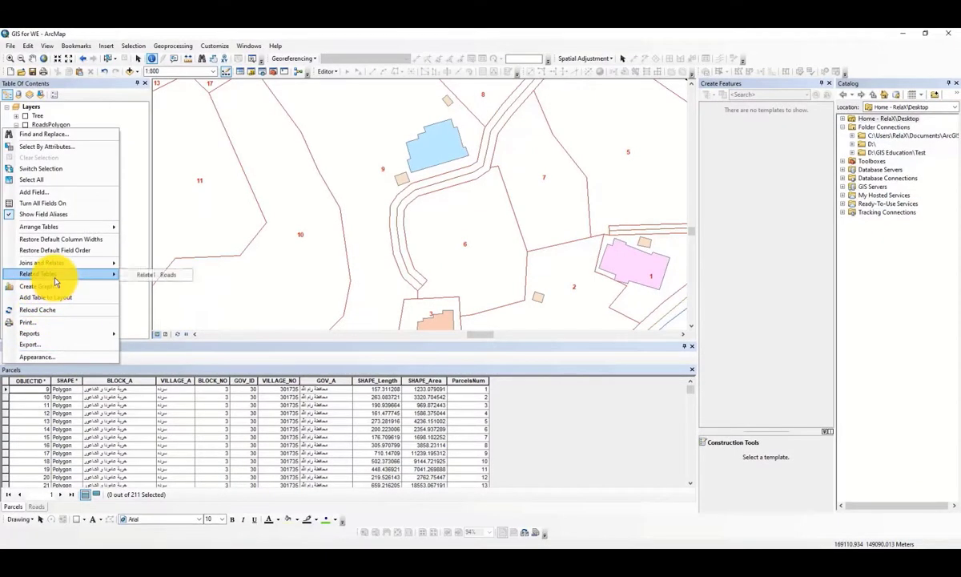
mouse_move(58, 262)
mouse_move(152, 303)
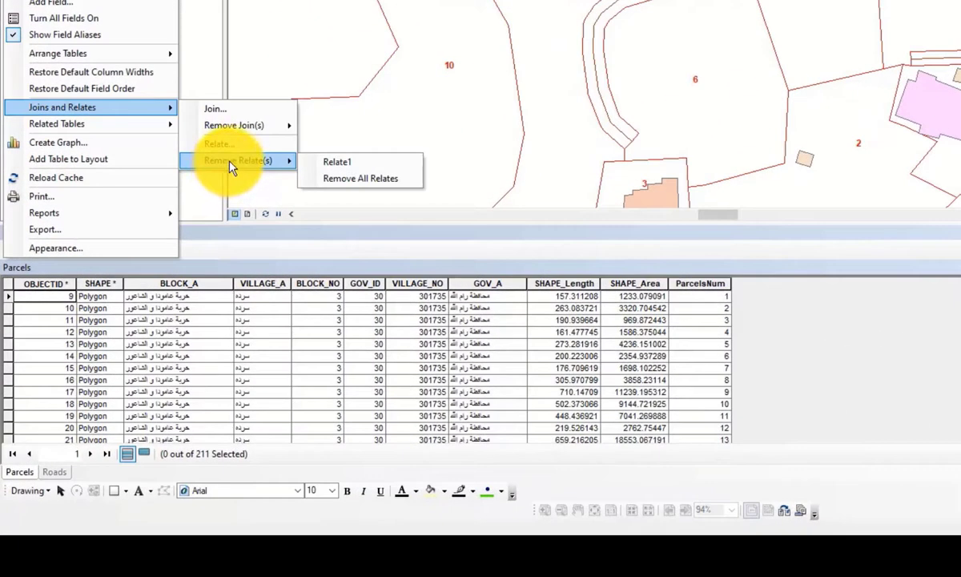
left_click(328, 180)
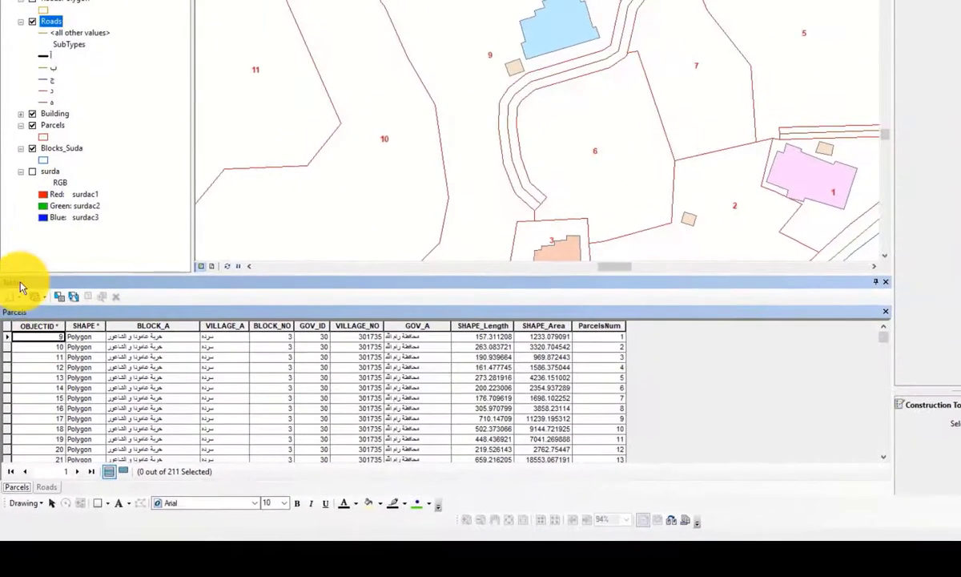
- Start a vertical bar graph based on the Roads layer with عرض الشارع as its value field
left_click(22, 293)
mouse_move(102, 175)
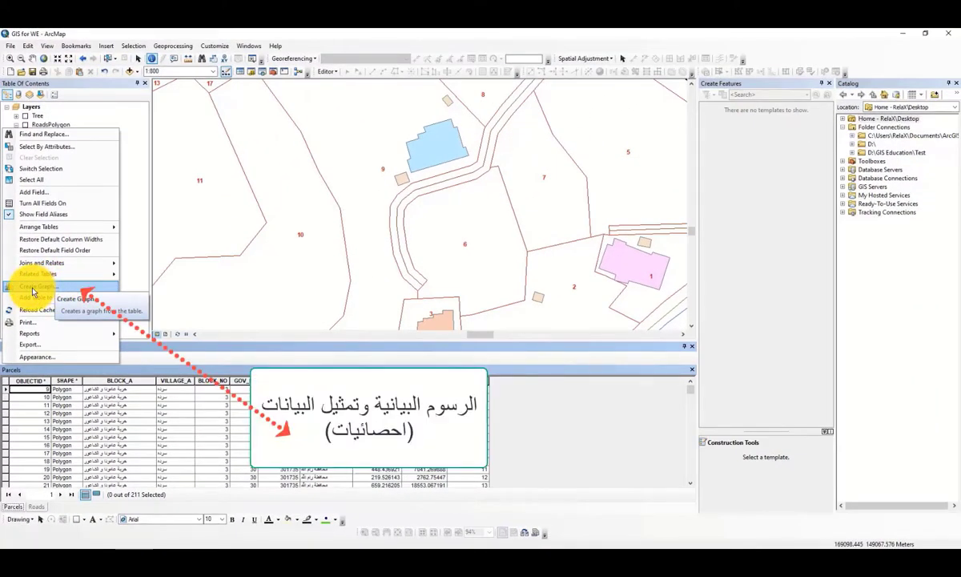
left_click(34, 290)
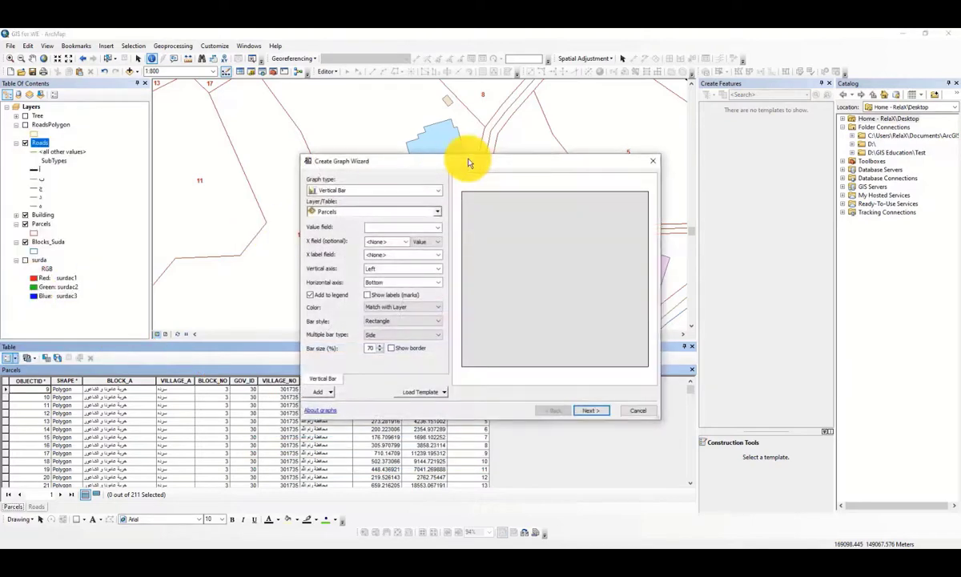
left_click_drag(457, 161, 380, 90)
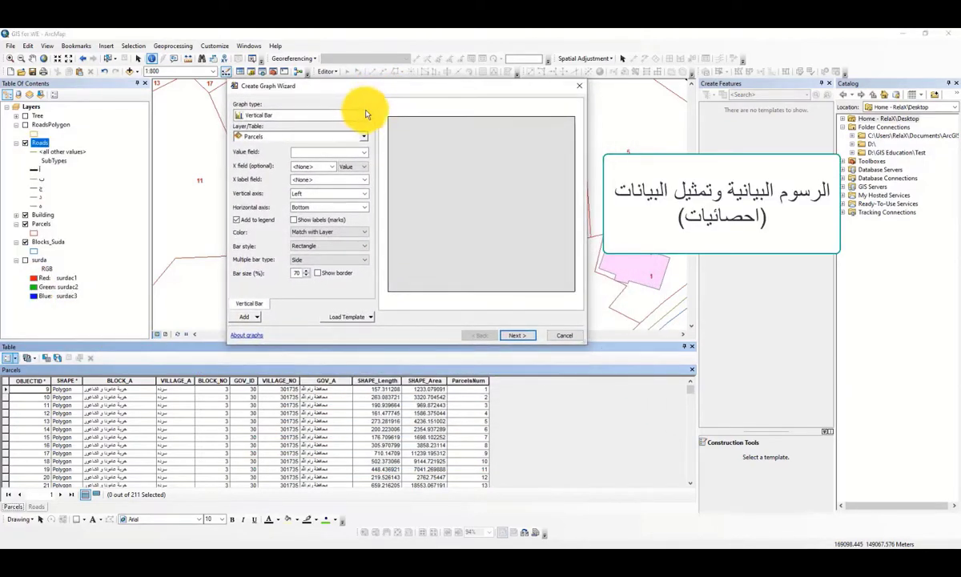
left_click(365, 141)
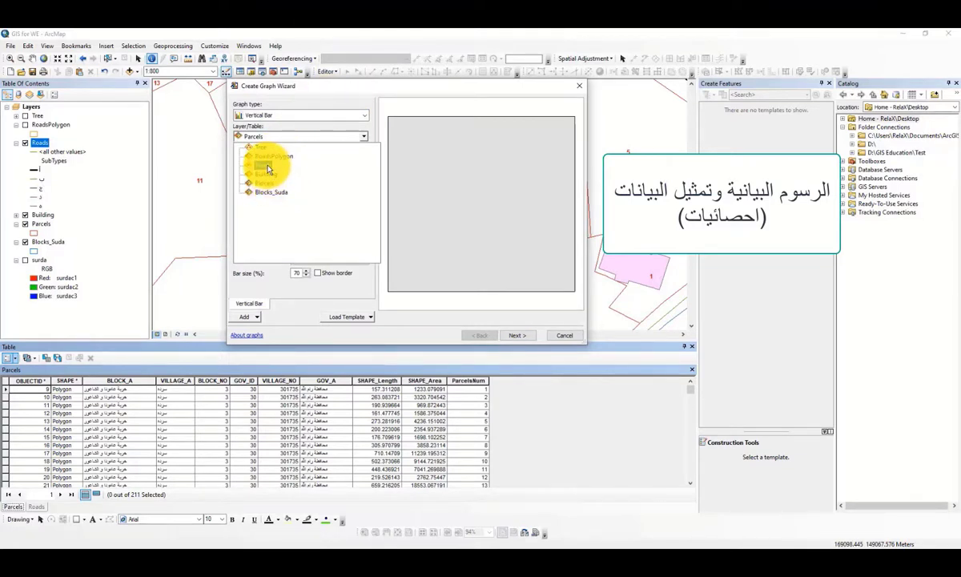
left_click(261, 164)
left_click(365, 153)
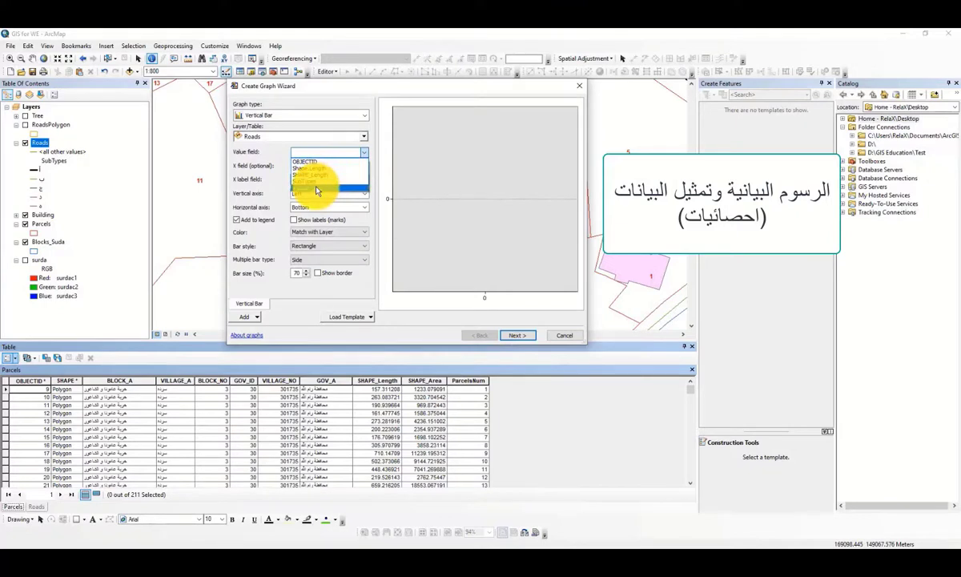
left_click(317, 190)
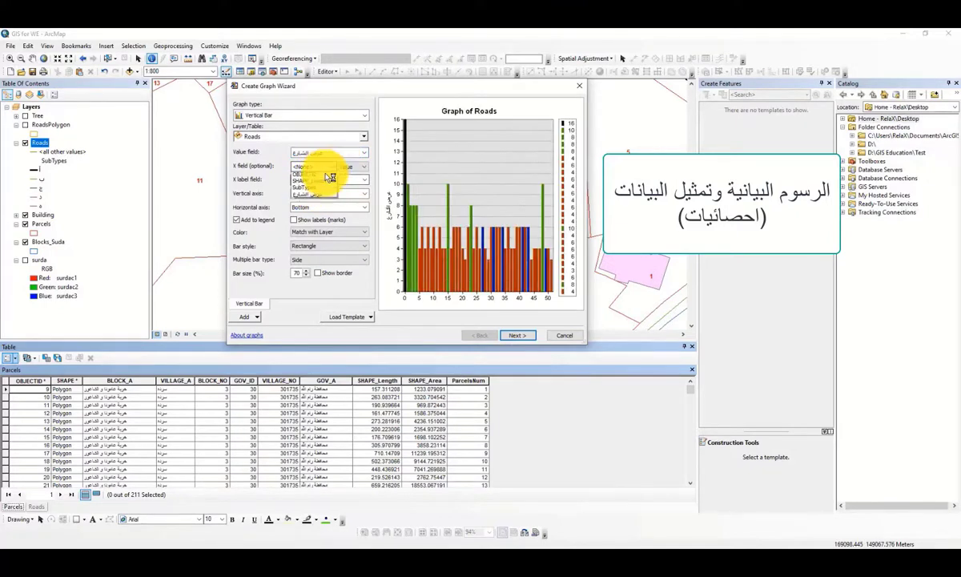
- Set the graph's X field to عرض الشارع and its X label field to SubTypes, inspect the preview and cancel the graph
left_click(308, 194)
left_click(365, 180)
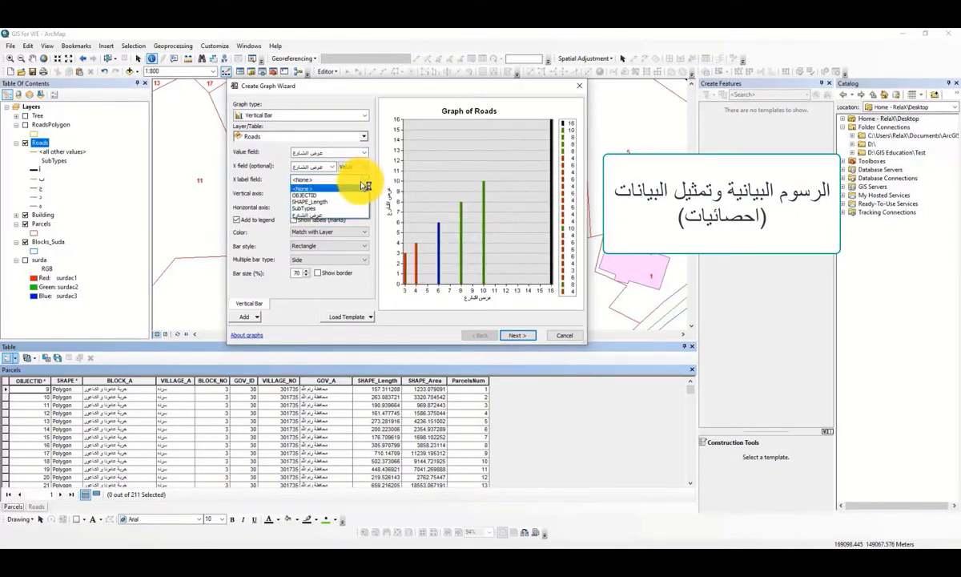
left_click(314, 208)
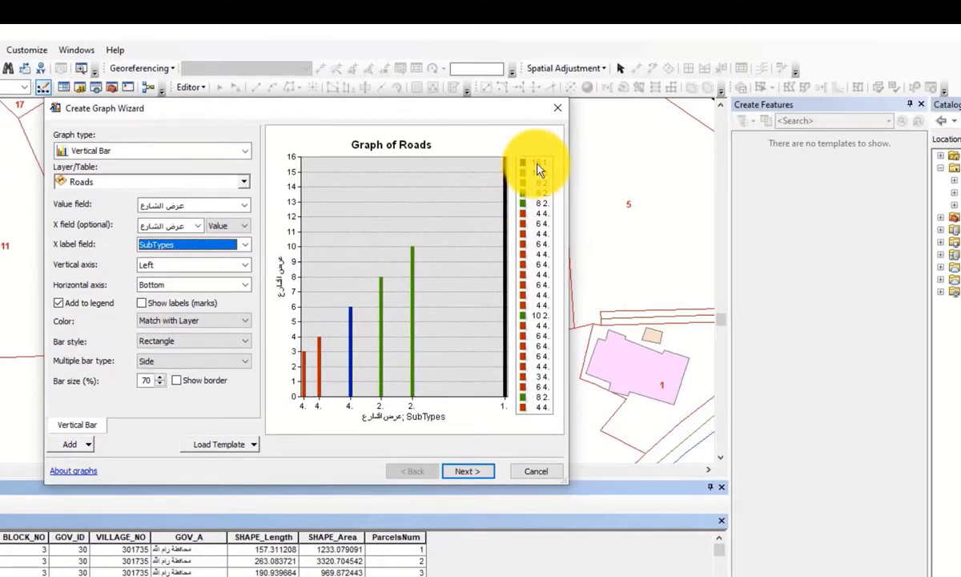
left_click(535, 164)
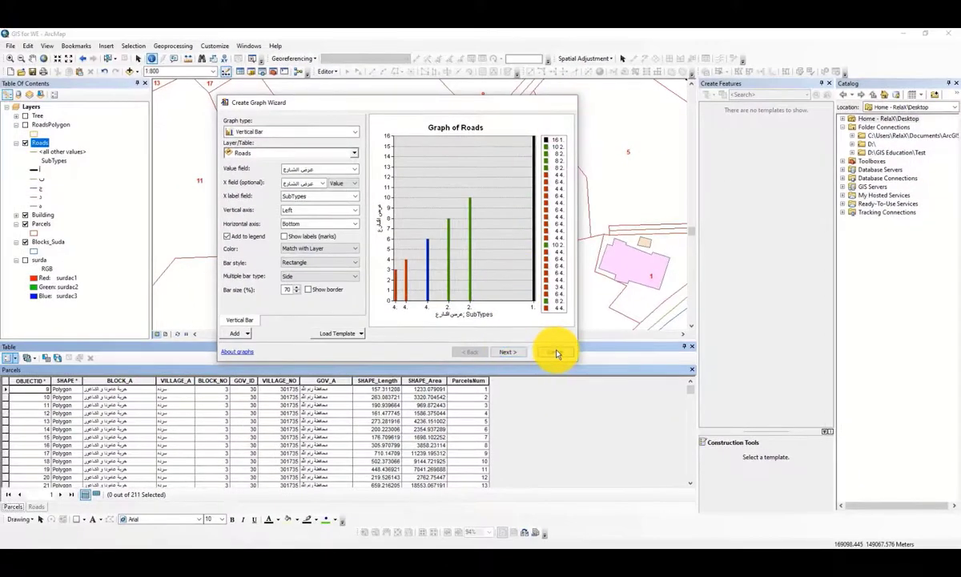
left_click(557, 353)
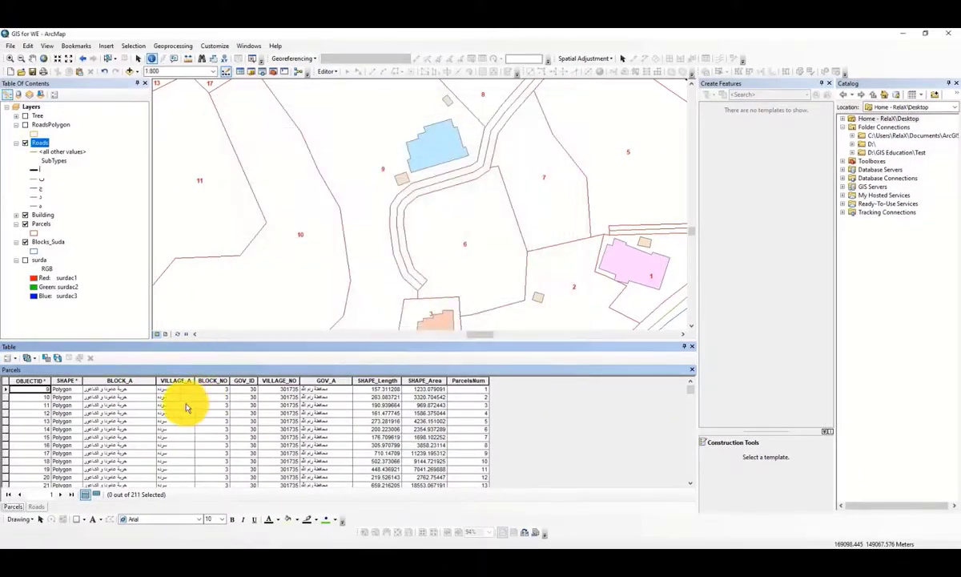
- Switch to the Roads attribute table and highlight its SHAPE, SHAPE_Length, SubTypes and عرض الشارع columns one after another
left_click(10, 357)
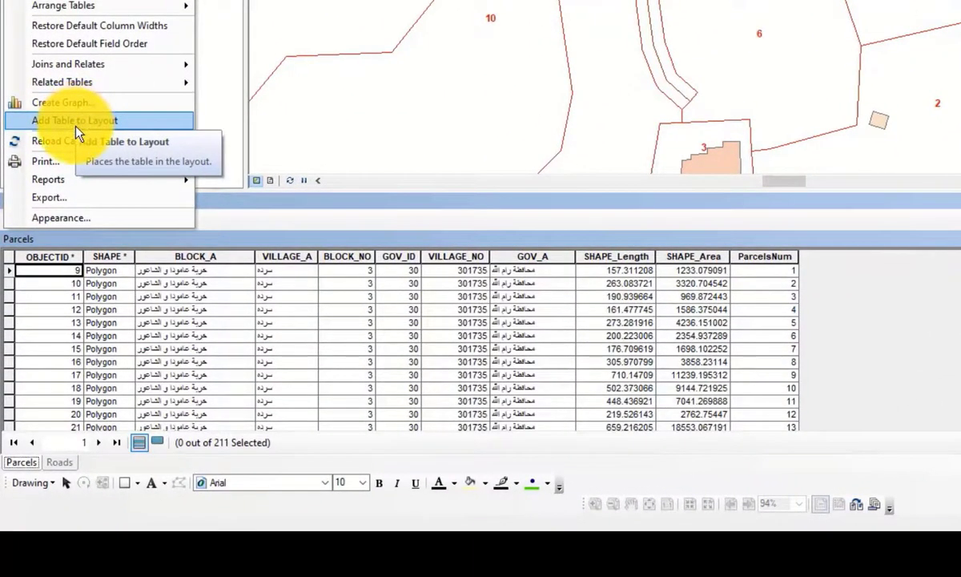
left_click(78, 301)
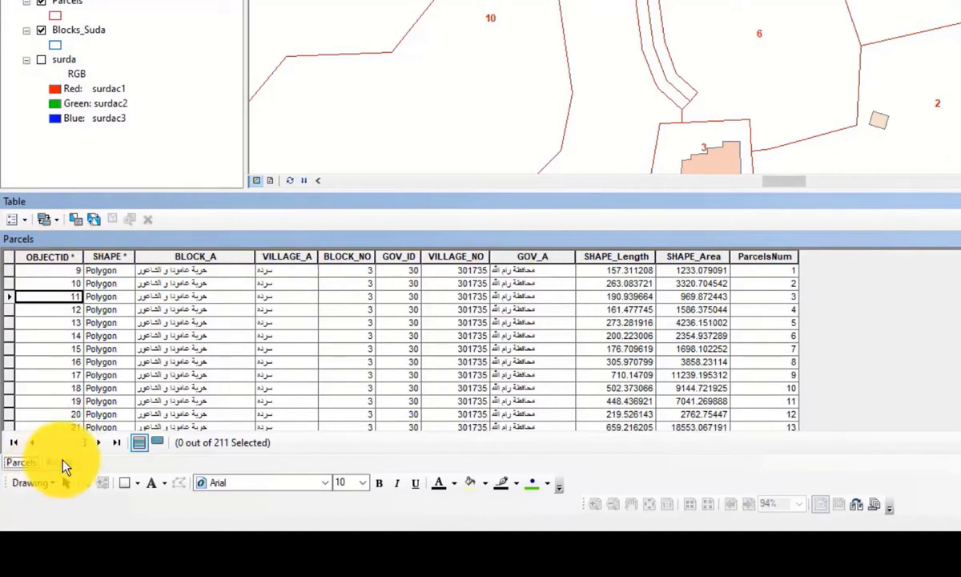
left_click(65, 463)
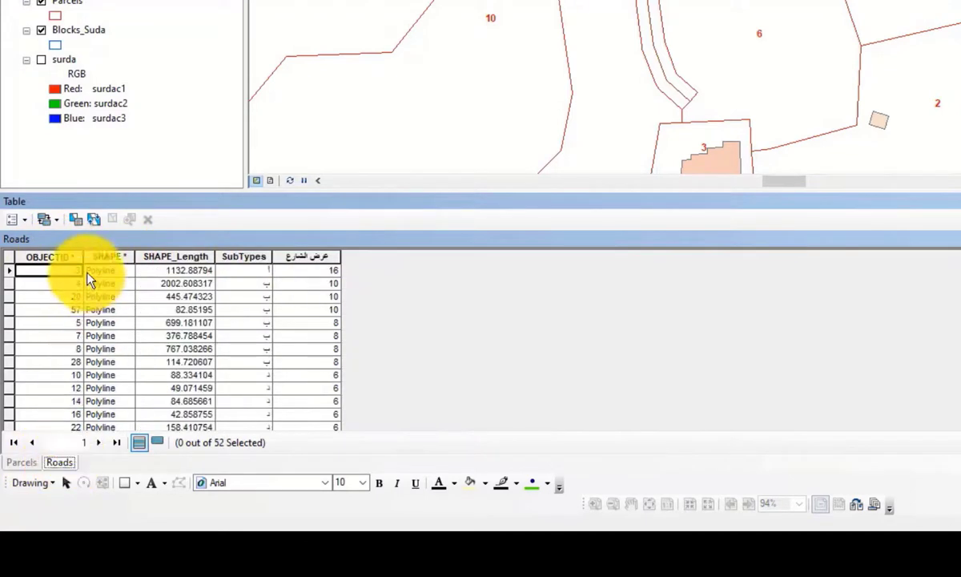
left_click(90, 255)
left_click(185, 256)
left_click(229, 255)
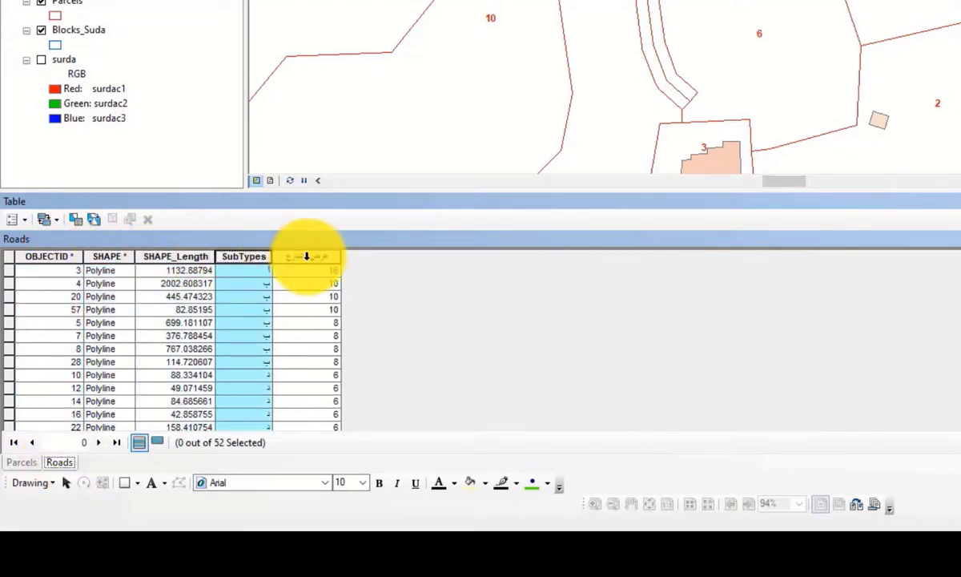
left_click(307, 255)
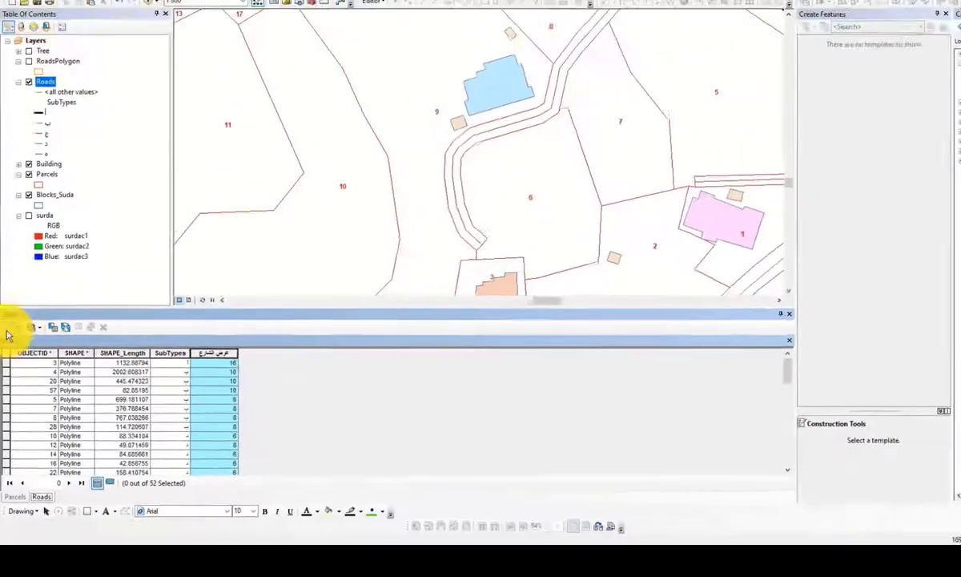
- Add the Roads table to the layout, shrink it and place it in the lower-right corner of the map frame
left_click(12, 219)
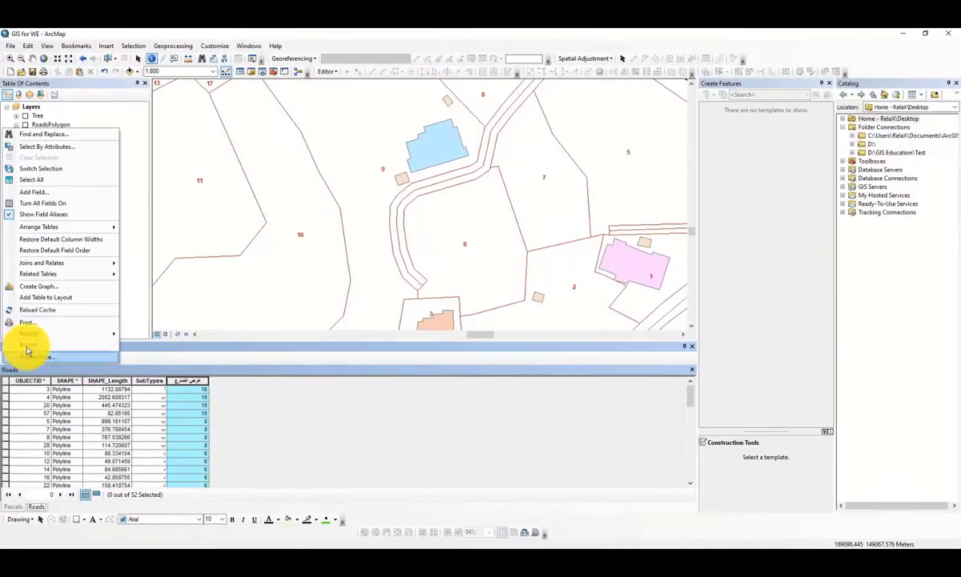
left_click(32, 297)
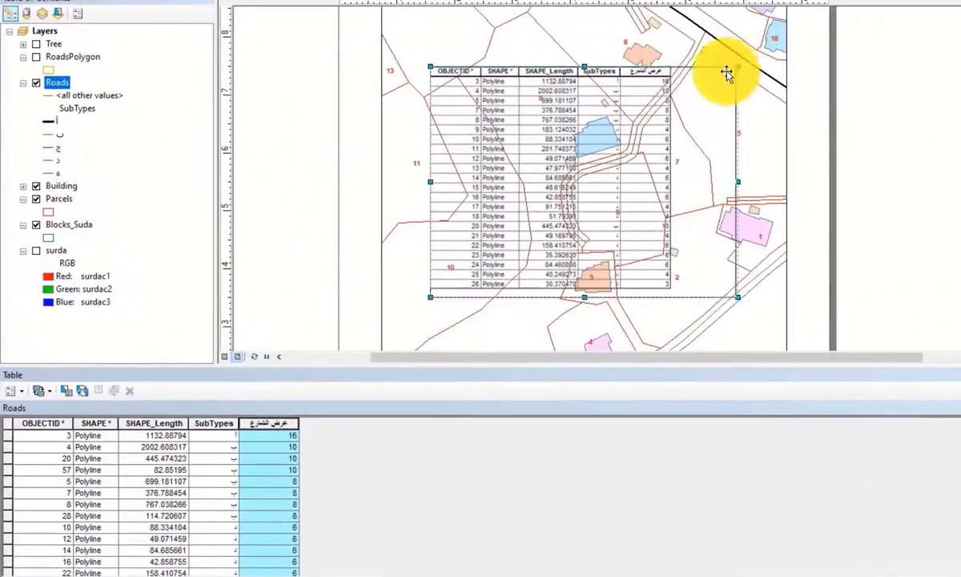
left_click_drag(511, 135, 405, 179)
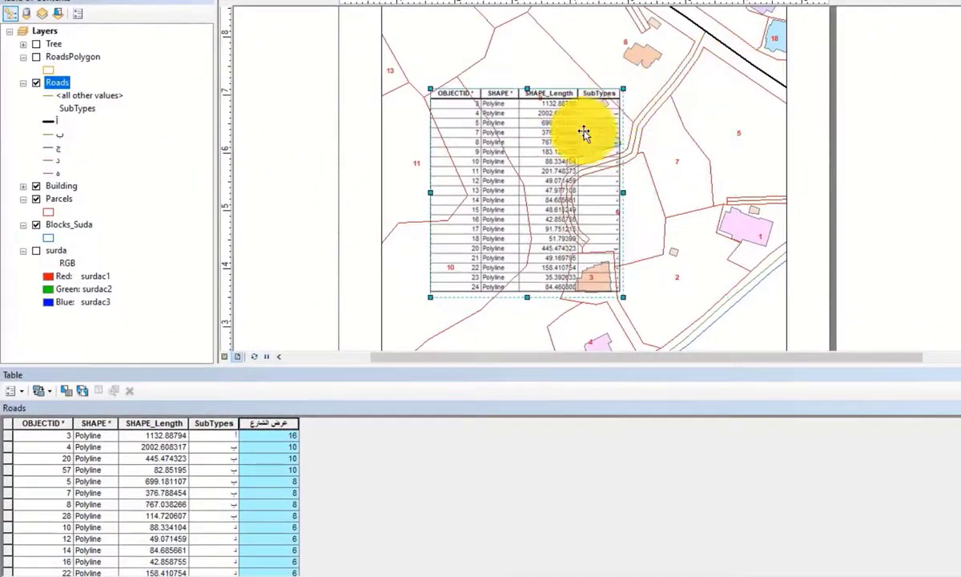
left_click_drag(584, 133, 654, 204)
scroll(671, 205, "down", 3)
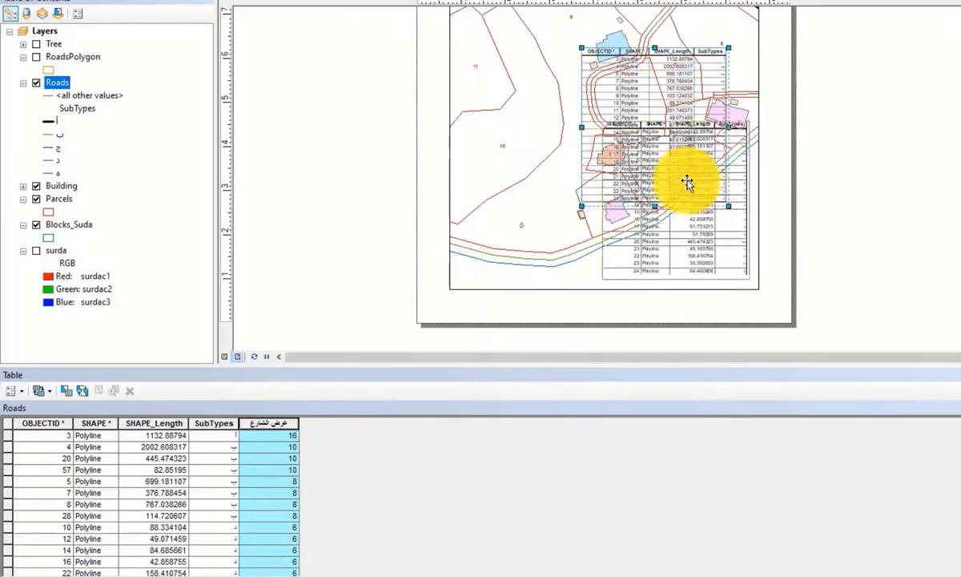
mouse_move(687, 183)
left_mouse_down()
mouse_move(682, 193)
mouse_move(698, 183)
left_mouse_up()
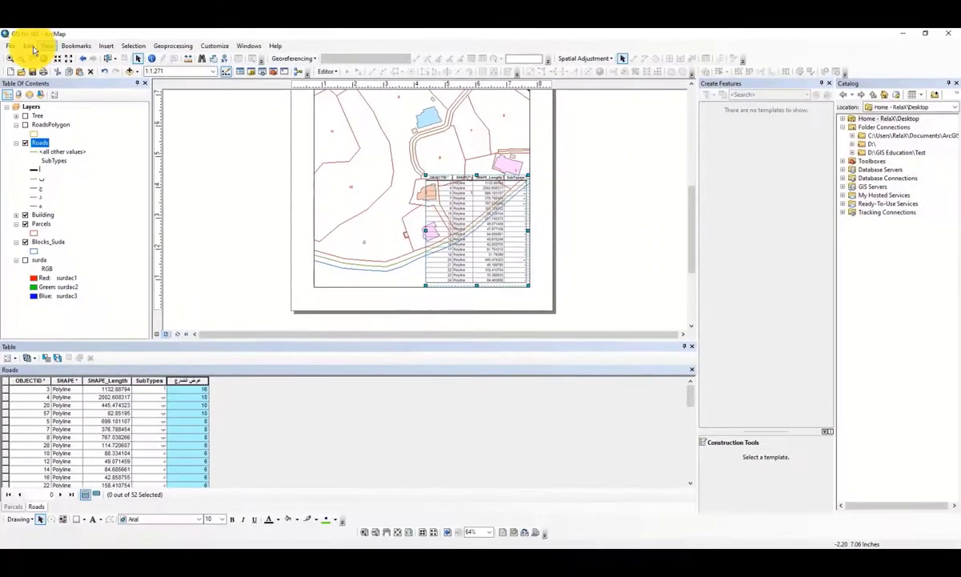
- Delete the Roads table from the layout and return to the data view
left_click(33, 46)
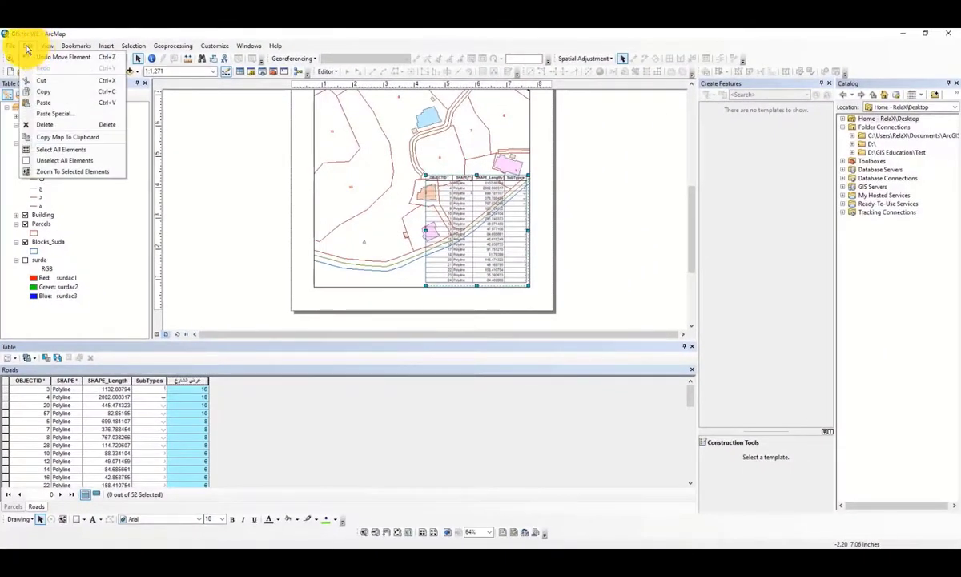
left_click(46, 125)
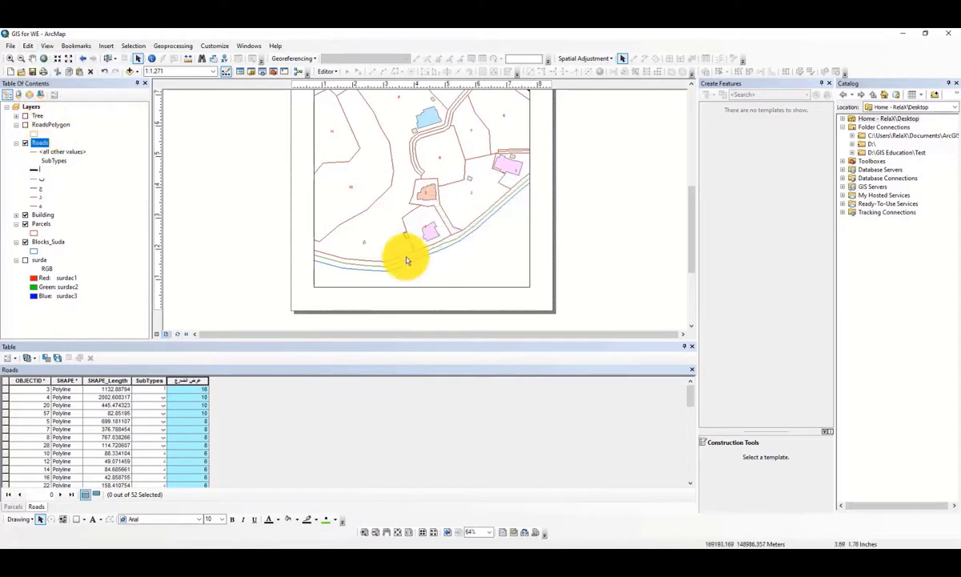
left_click(8, 358)
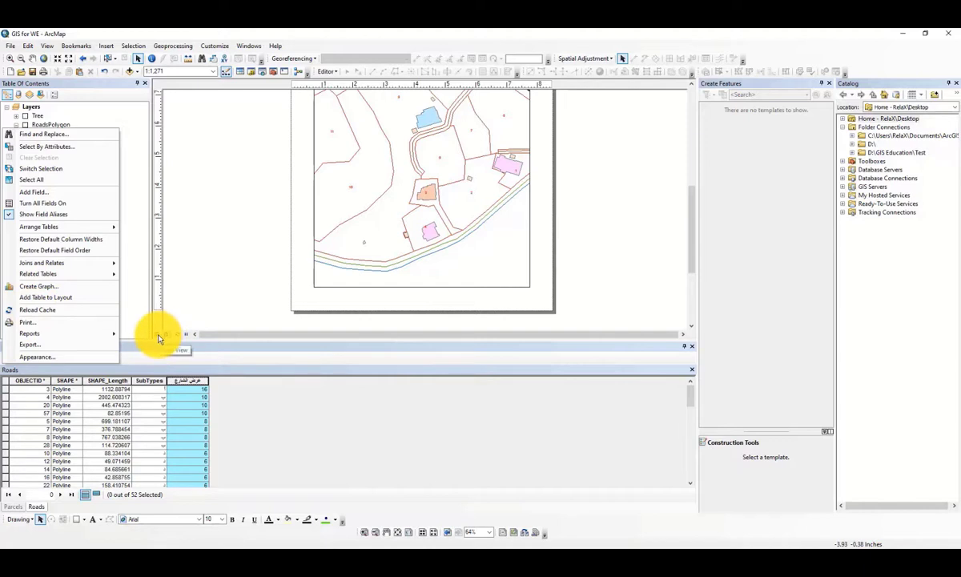
left_click(157, 334)
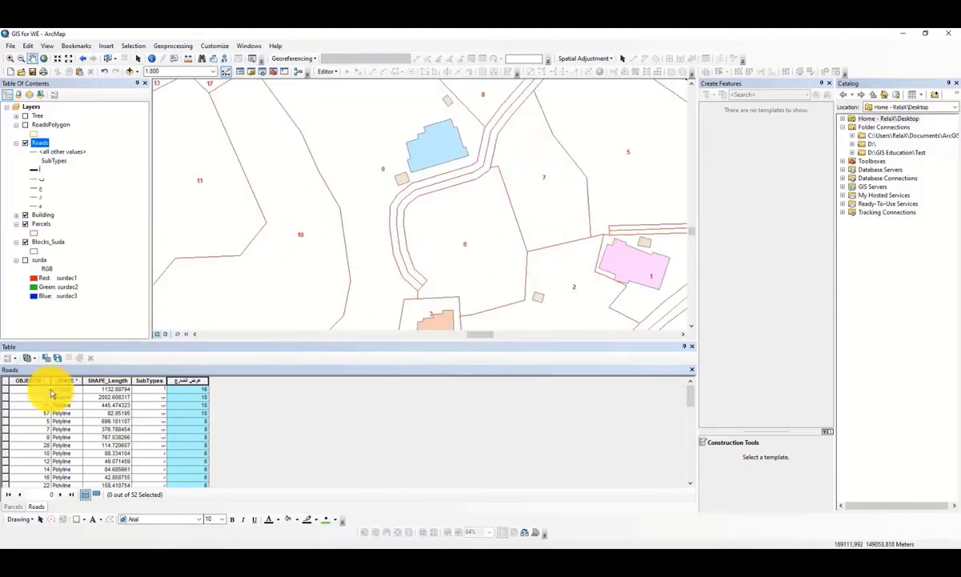
left_click(4, 358)
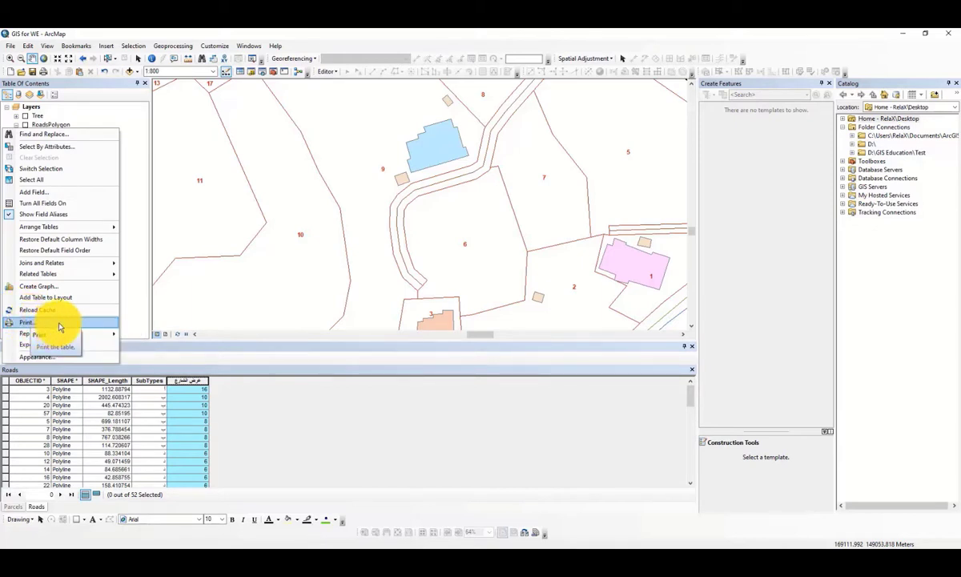
mouse_move(53, 336)
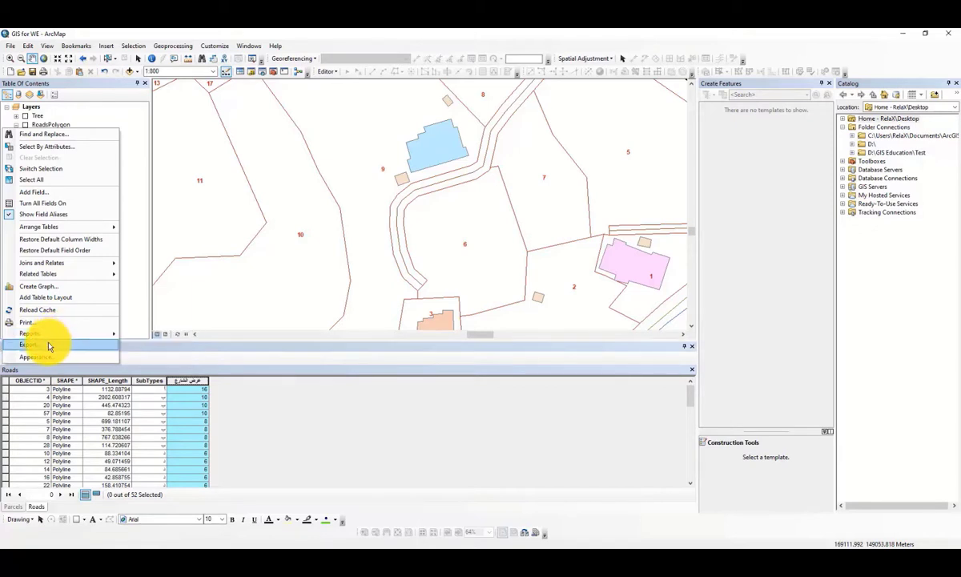
left_click(34, 393)
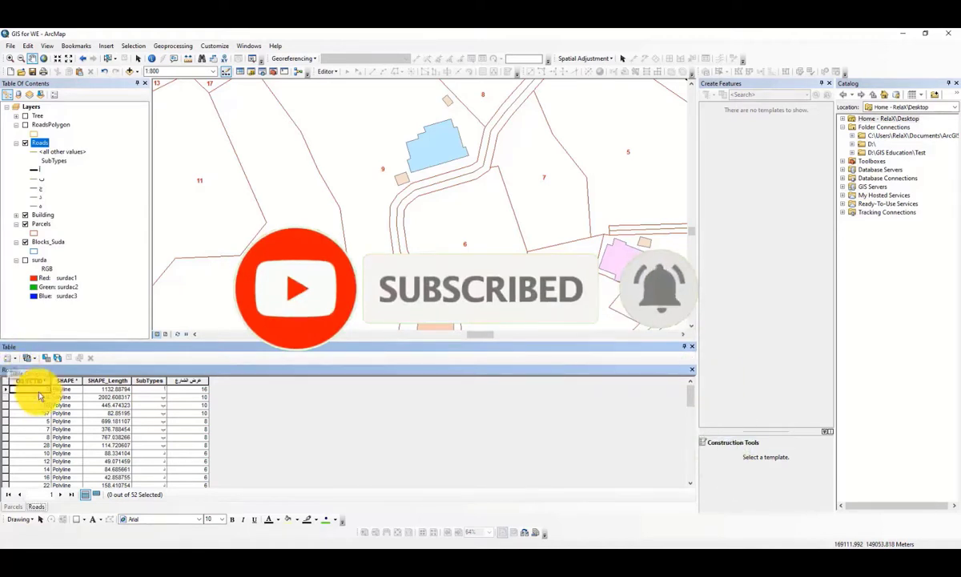
left_click(140, 397)
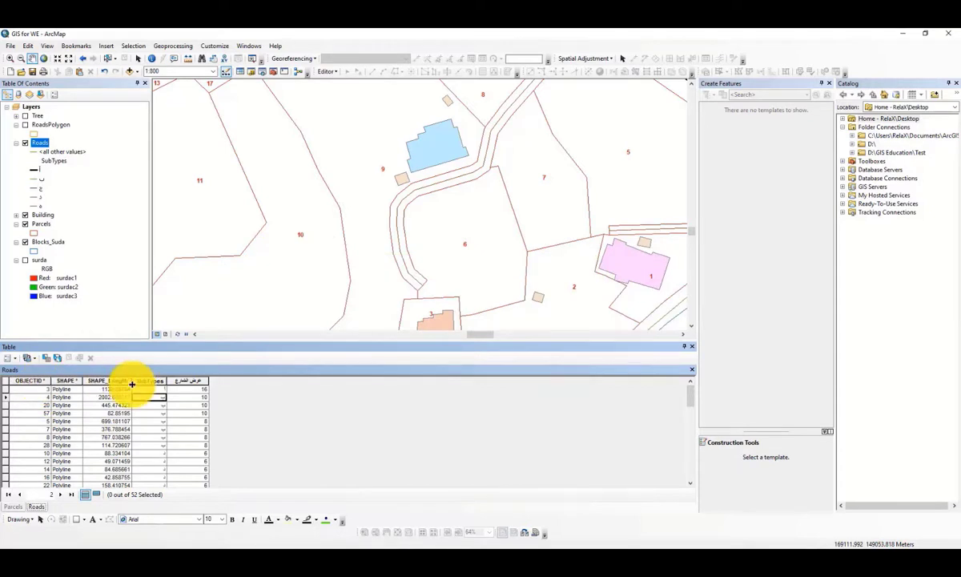
- Review the Roads table's appearance settings for colours, font and cell height, and cancel without changing them
left_click(6, 360)
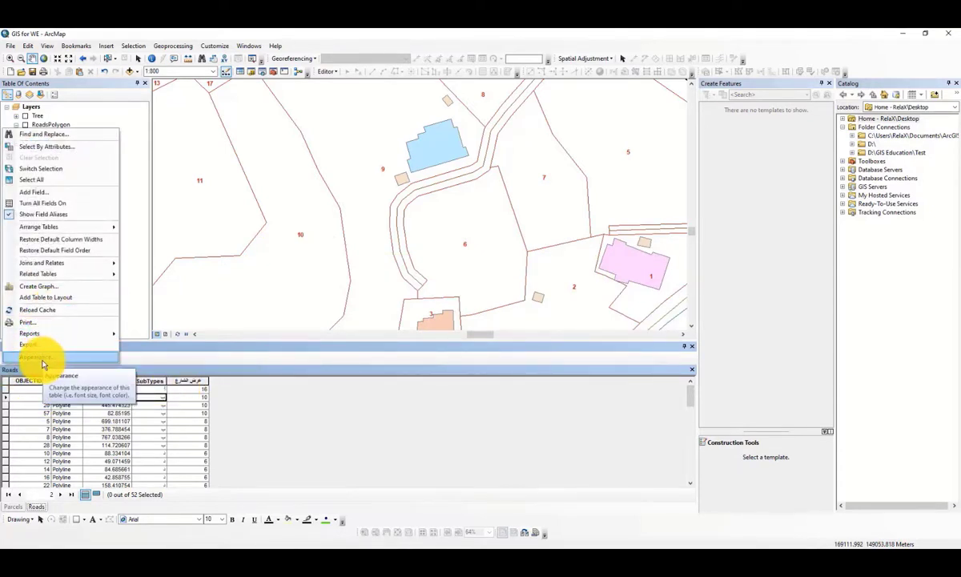
left_click(39, 358)
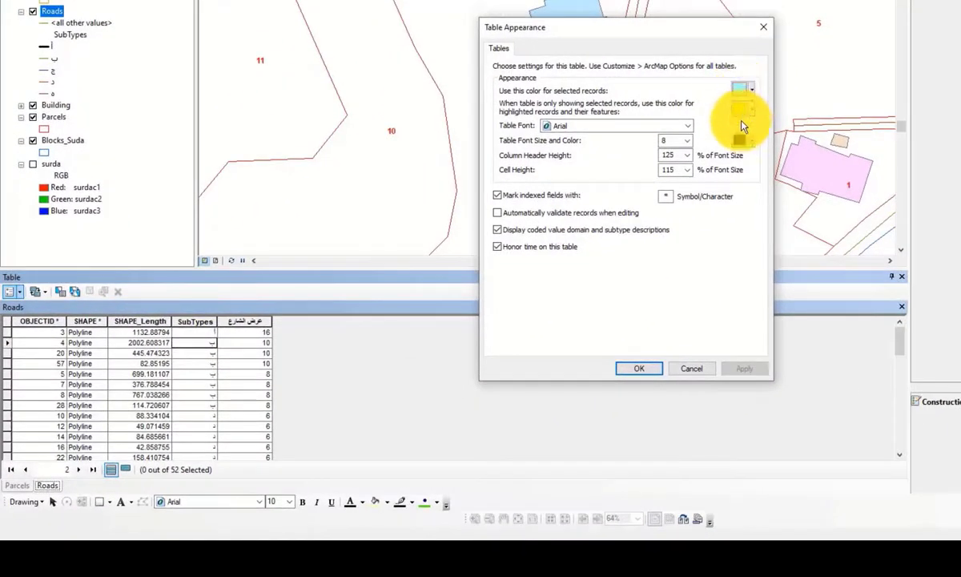
left_click(697, 371)
- Select the first 11 records of the Roads table, show only the selected records and return to showing all records
left_click_drag(8, 332, 12, 437)
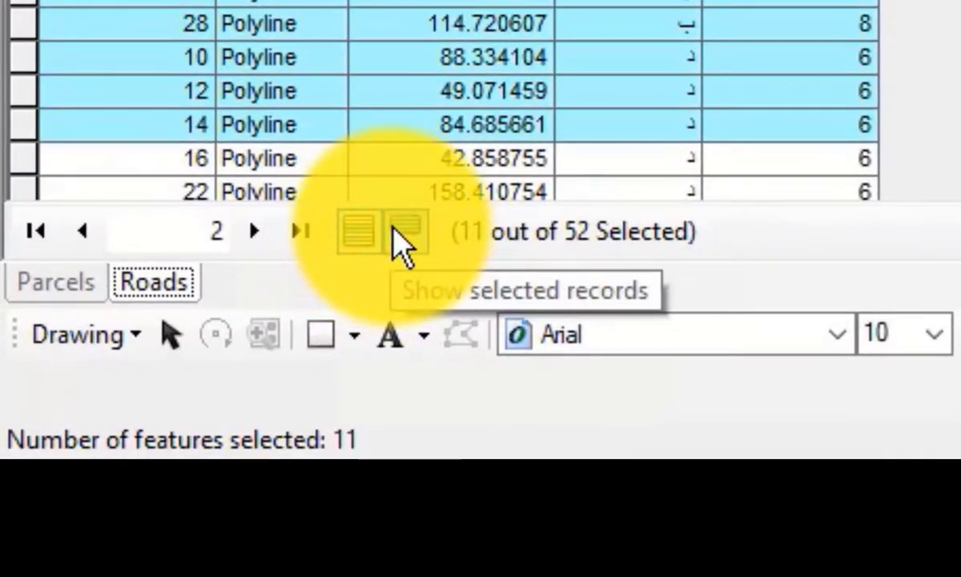
left_click(406, 229)
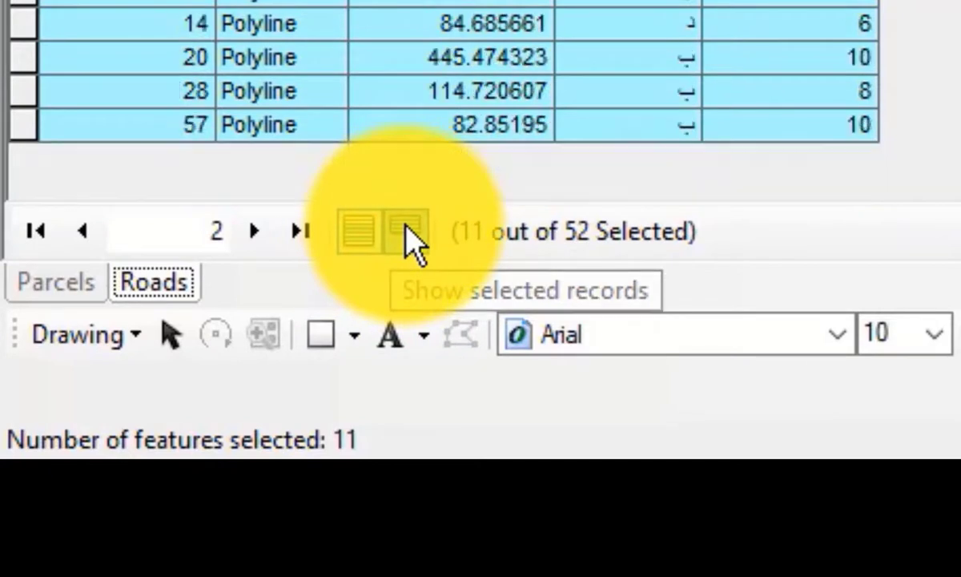
left_click(368, 233)
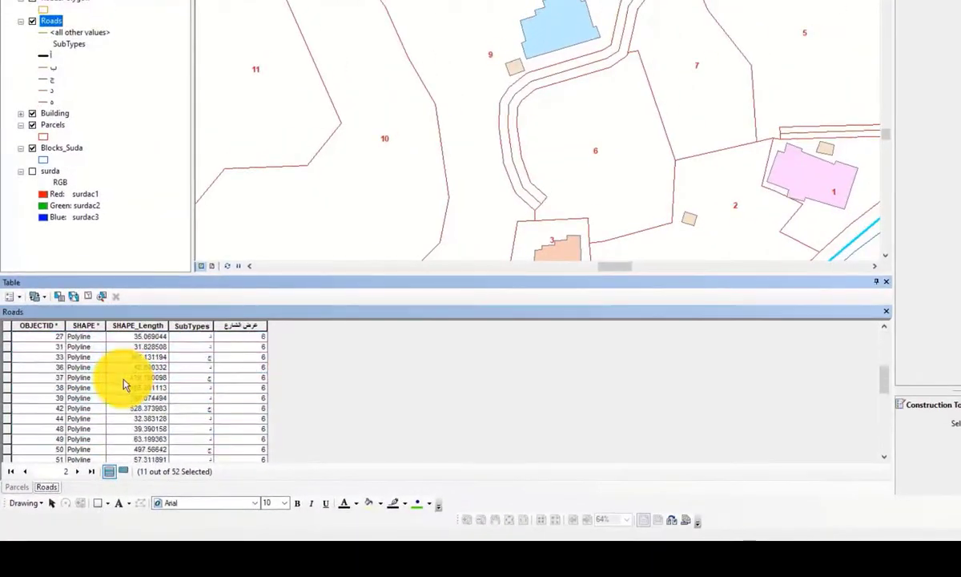
- Clear the Roads selection and select a continuous range of records further down the table
scroll(124, 384, "down", 3)
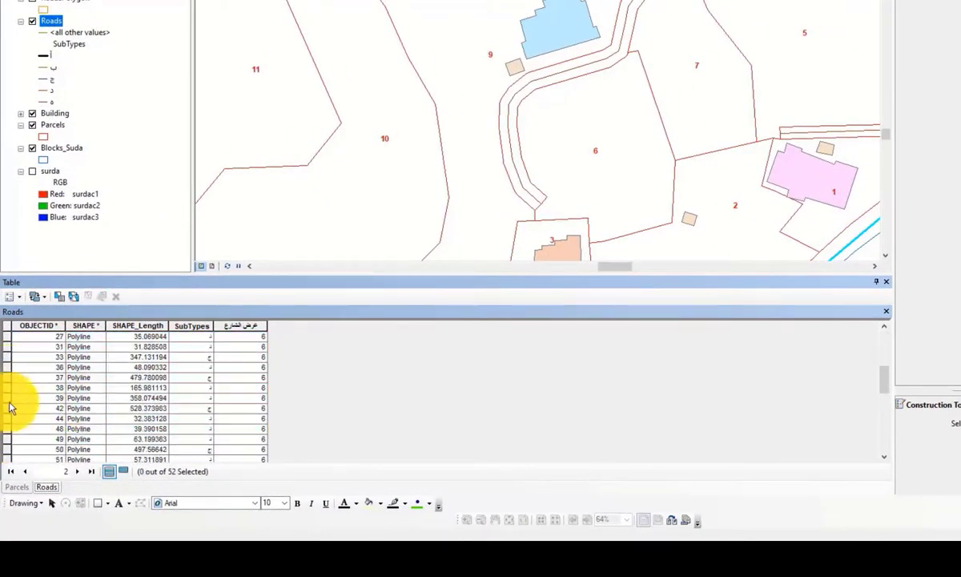
left_click(8, 409, "shift")
scroll(8, 412, "down", 3)
left_click(23, 401, "shift")
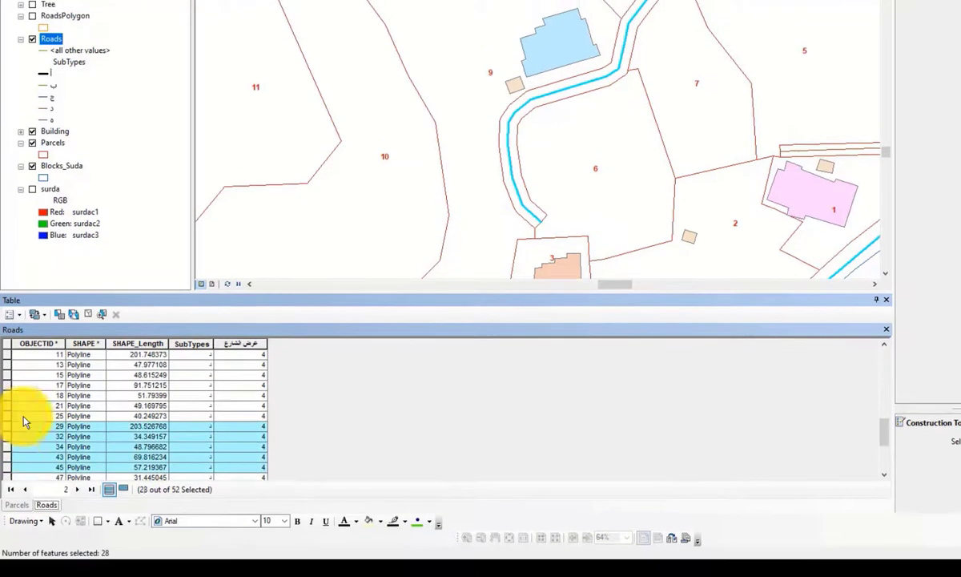
- Add one more record to the Roads table selection and show only the selected records
scroll(21, 401, "down", 3)
left_click(48, 417, "ctrl")
scroll(59, 402, "up", 12)
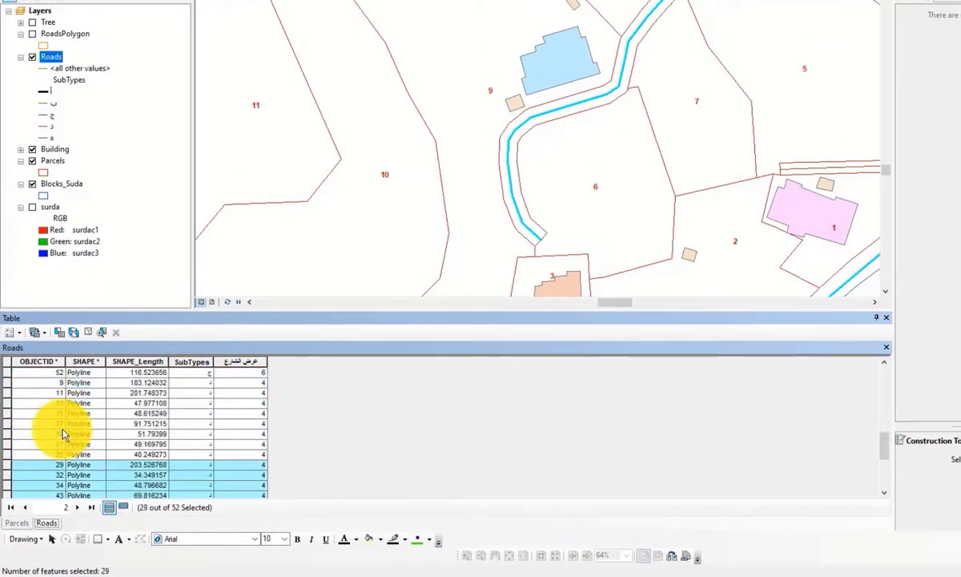
left_click(122, 507)
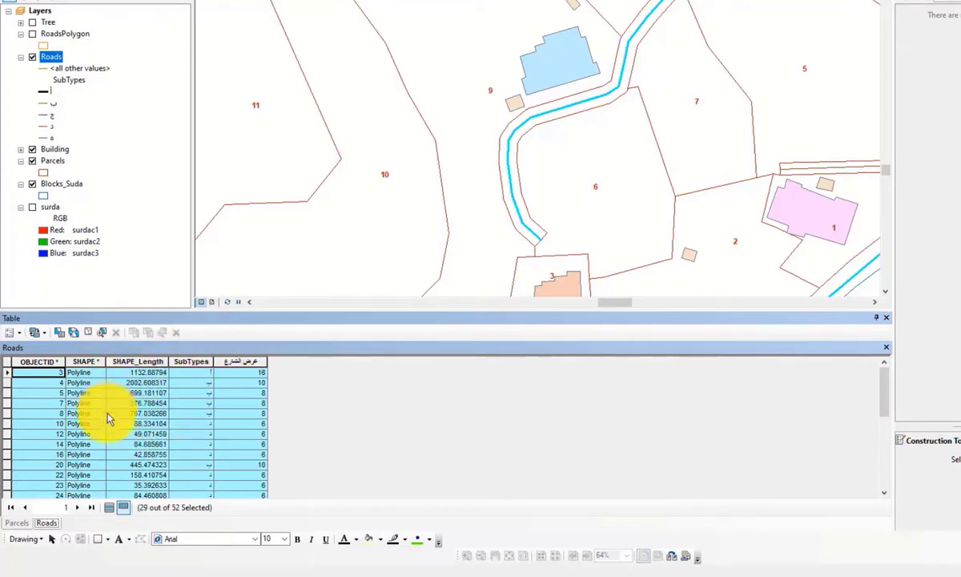
- Highlight the selected Roads records with OBJECTID 3, 7 and 10, and review the highlight colour in the table's appearance settings
left_click(7, 373)
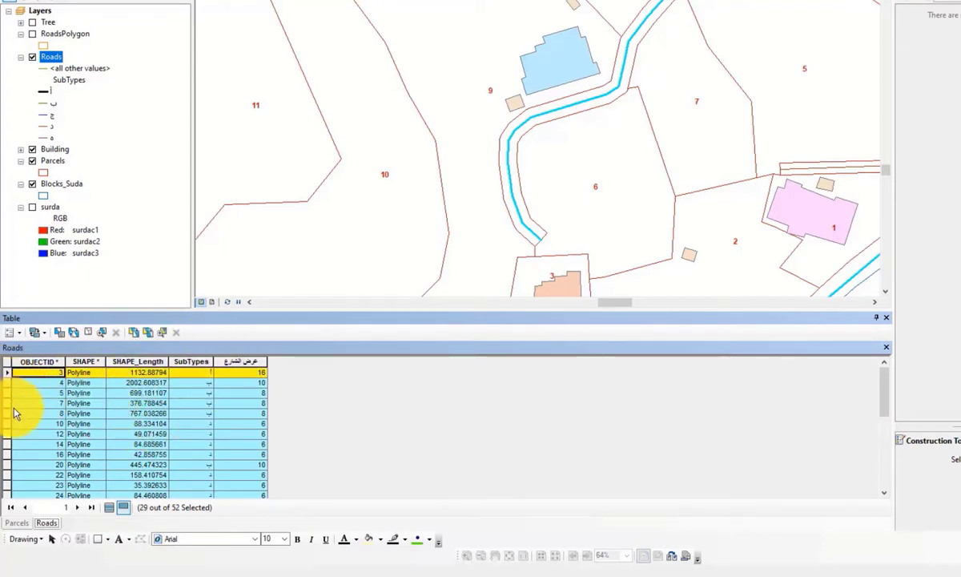
left_click(9, 427, "ctrl")
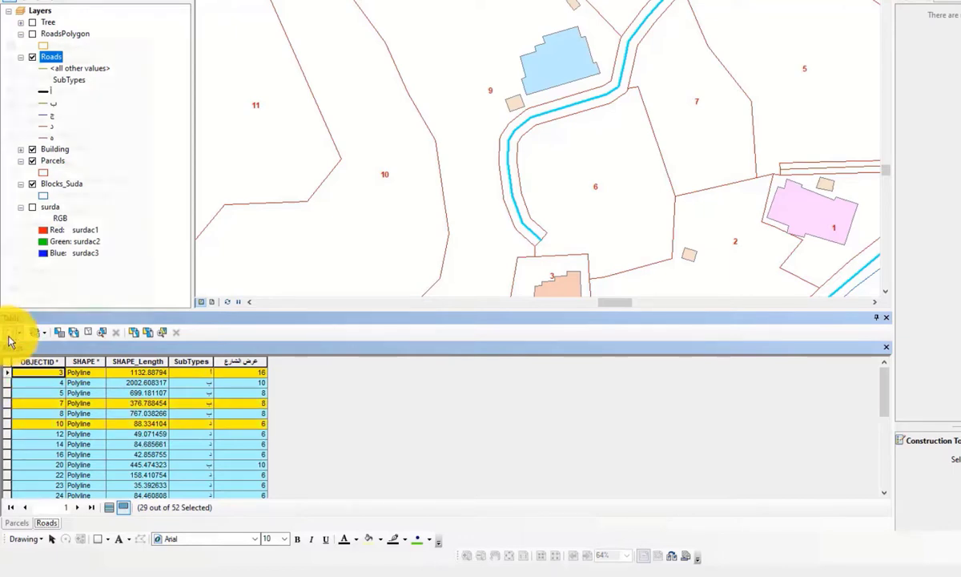
left_click(9, 331)
left_click(34, 306)
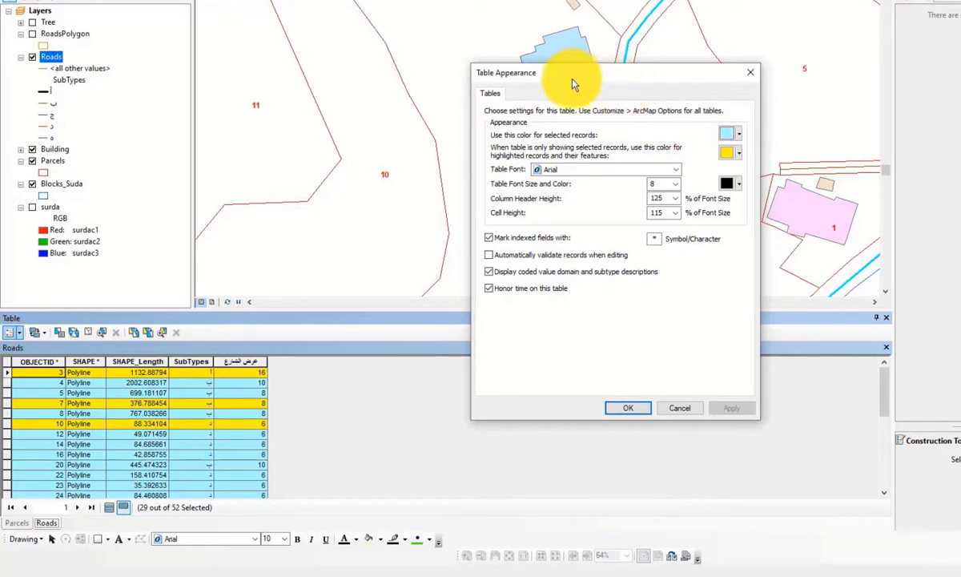
left_click_drag(573, 80, 607, 16)
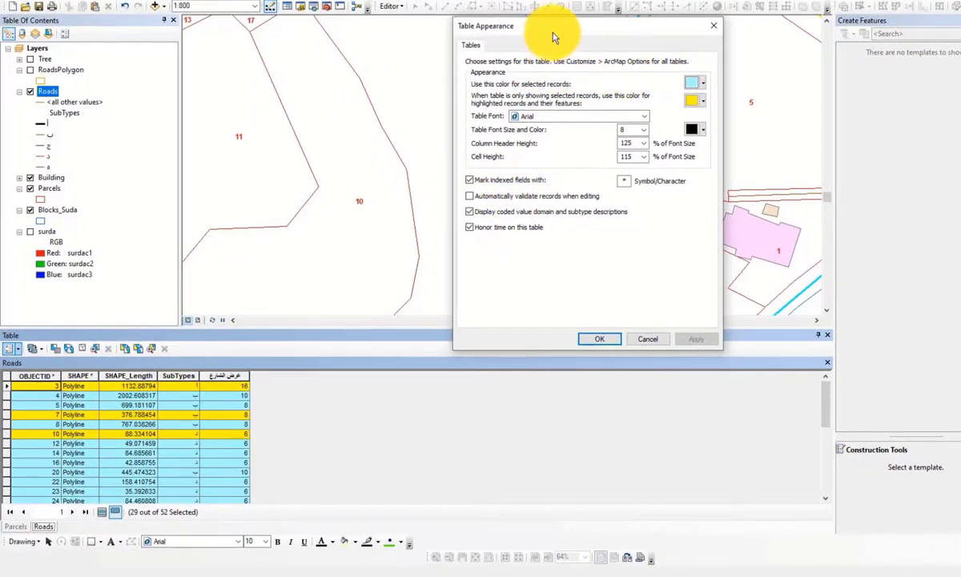
left_click_drag(561, 26, 558, 47)
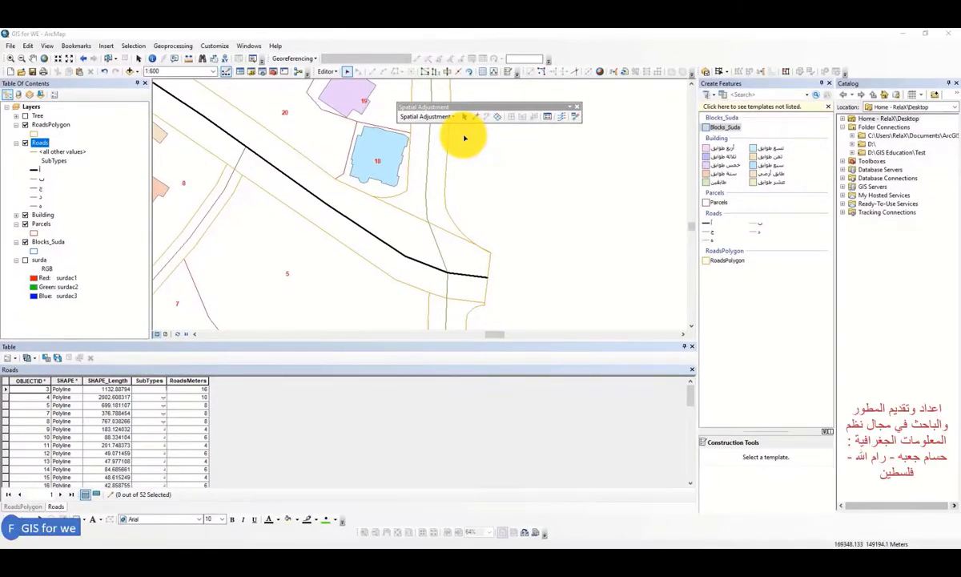
- Review the spatial adjustment input choices, selected features or all features in the listed layers, and close them without changes
left_click(440, 117)
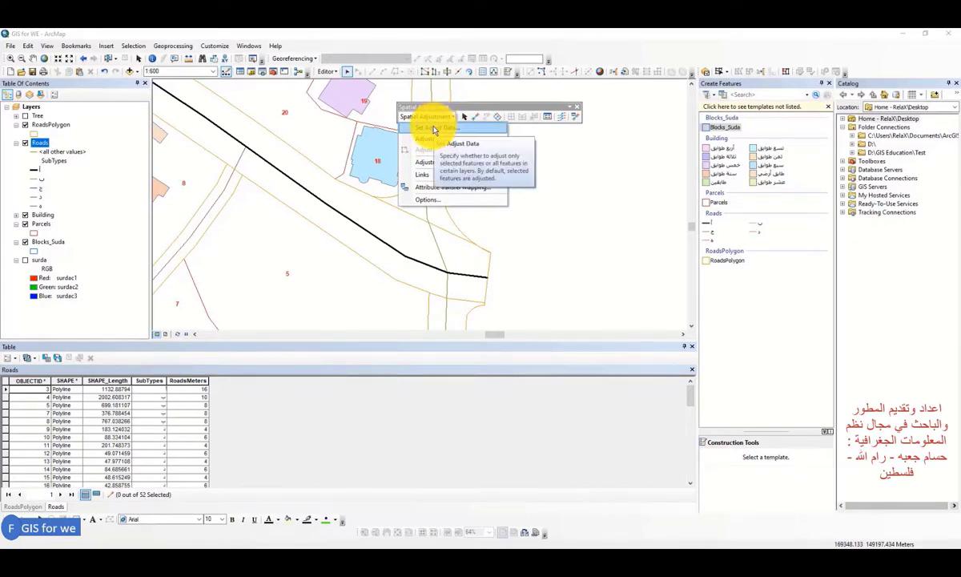
left_click(434, 129)
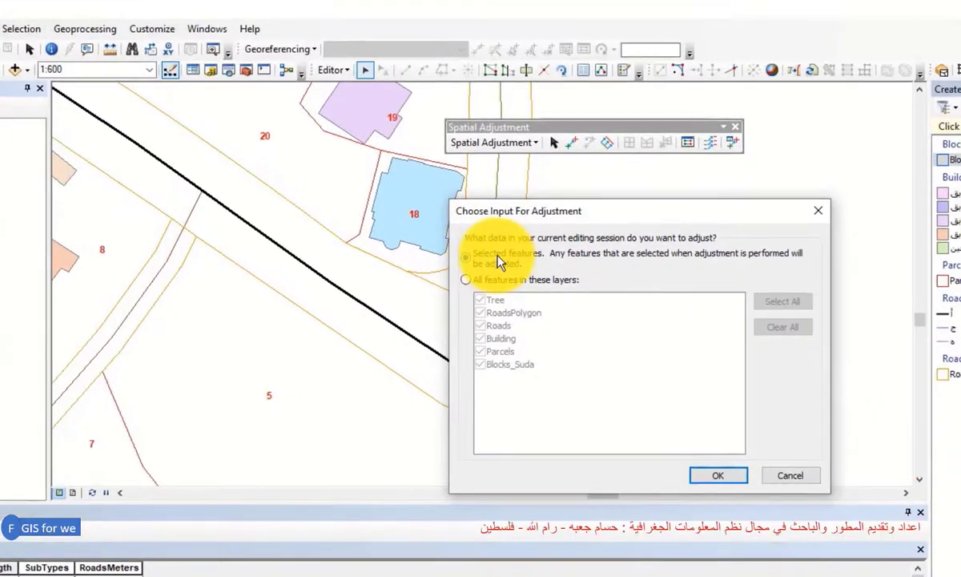
left_click(495, 282)
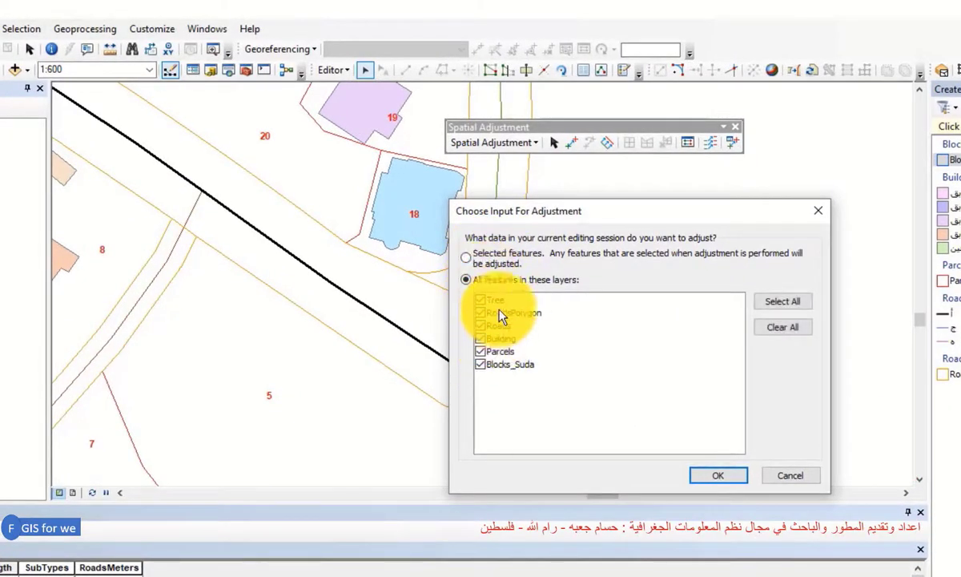
left_click(497, 258)
left_click(817, 211)
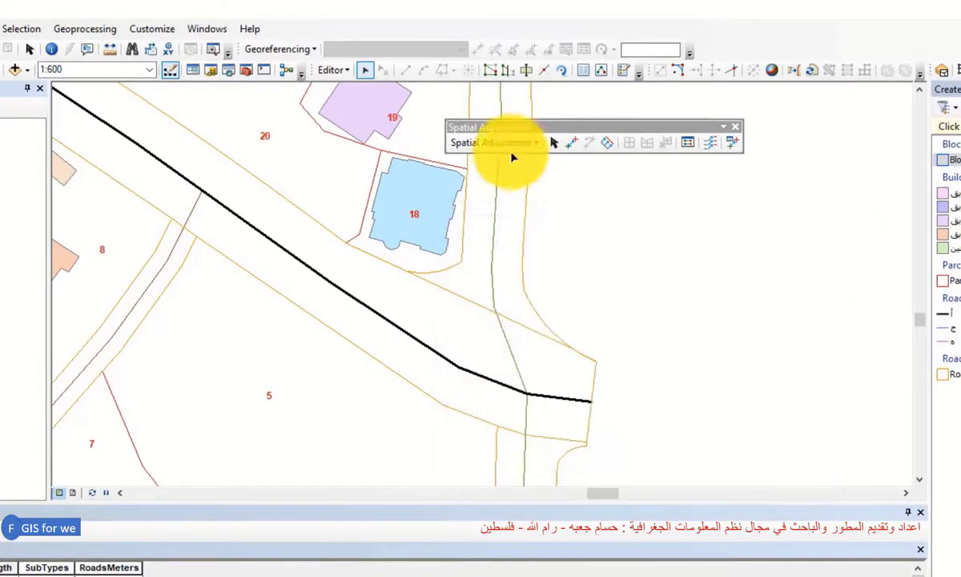
- Review the available adjustment methods, examine the roads in the Adjustment Preview window at another scale and close it
left_click(506, 143)
mouse_move(532, 181)
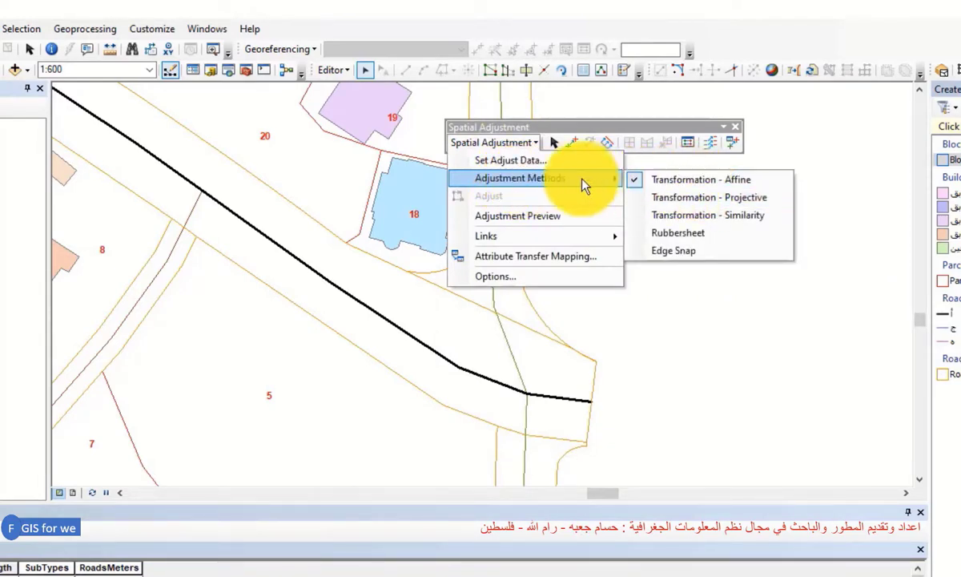
left_click(498, 223)
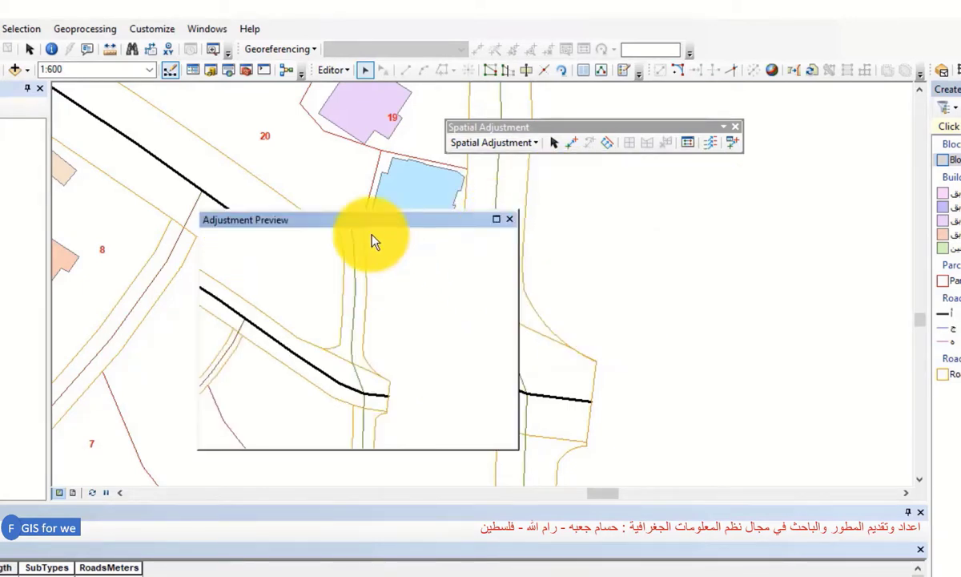
left_click_drag(397, 226, 571, 228)
left_click_drag(467, 229, 430, 228)
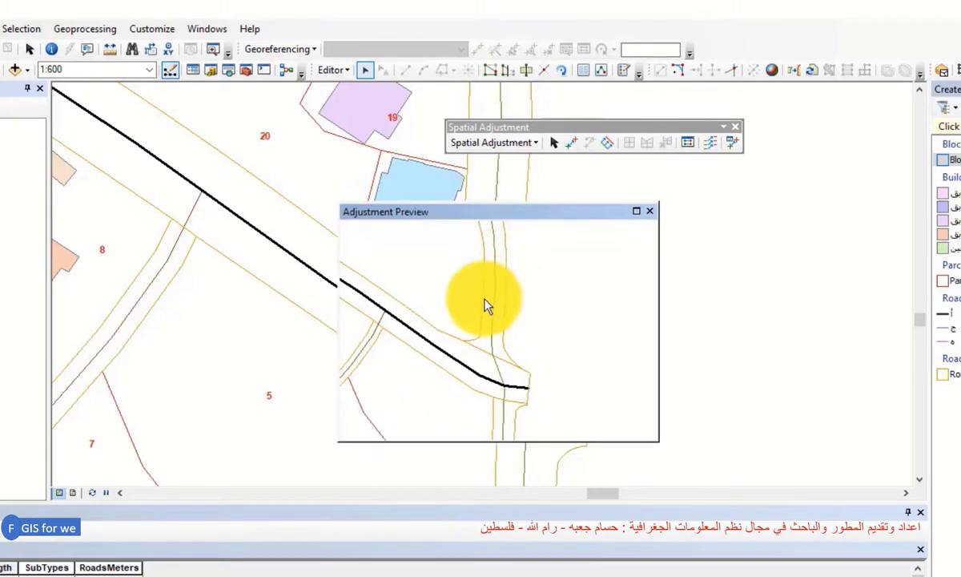
scroll(450, 365, "up", 2)
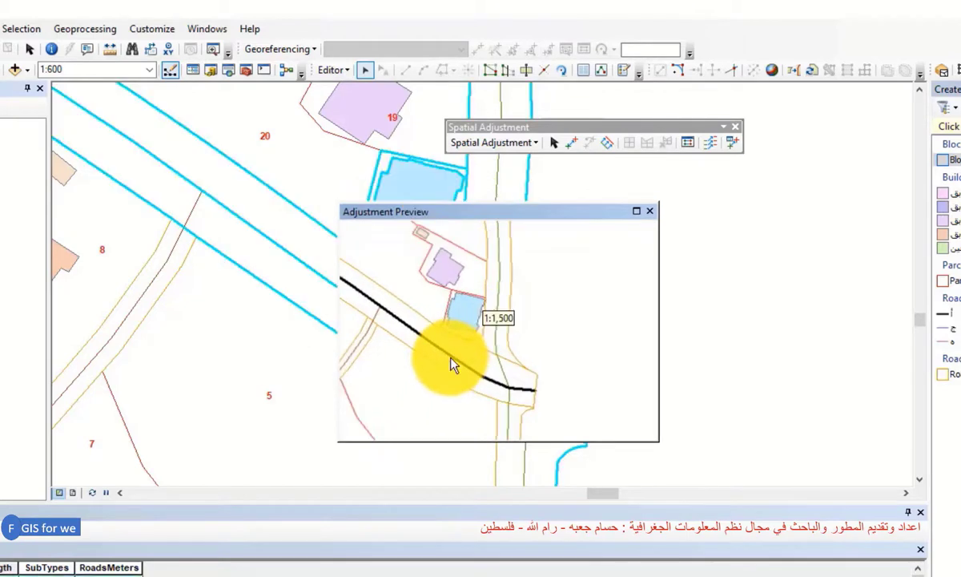
left_click(650, 210)
- Review the spatial adjustment link options, and open and close the Control Points window
left_click(517, 144)
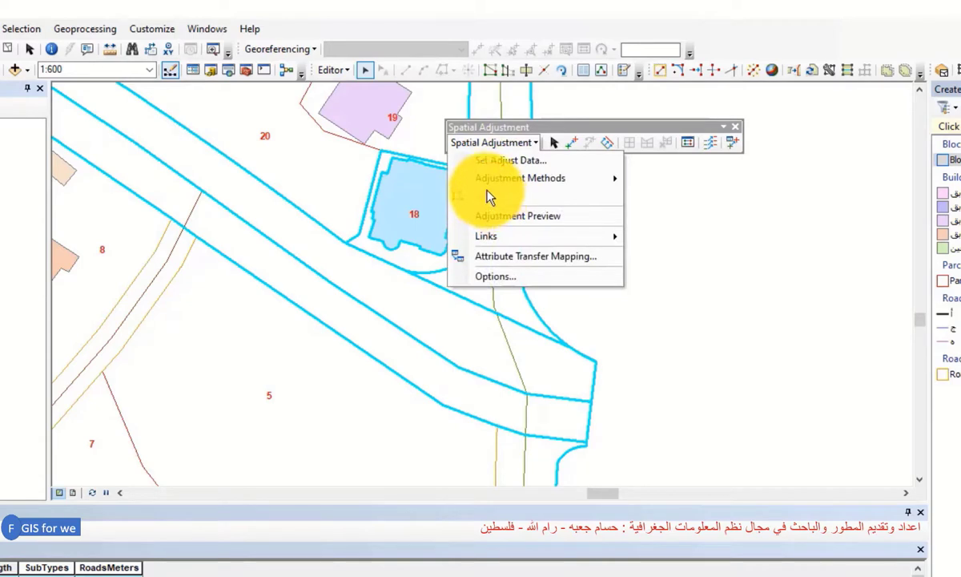
mouse_move(499, 241)
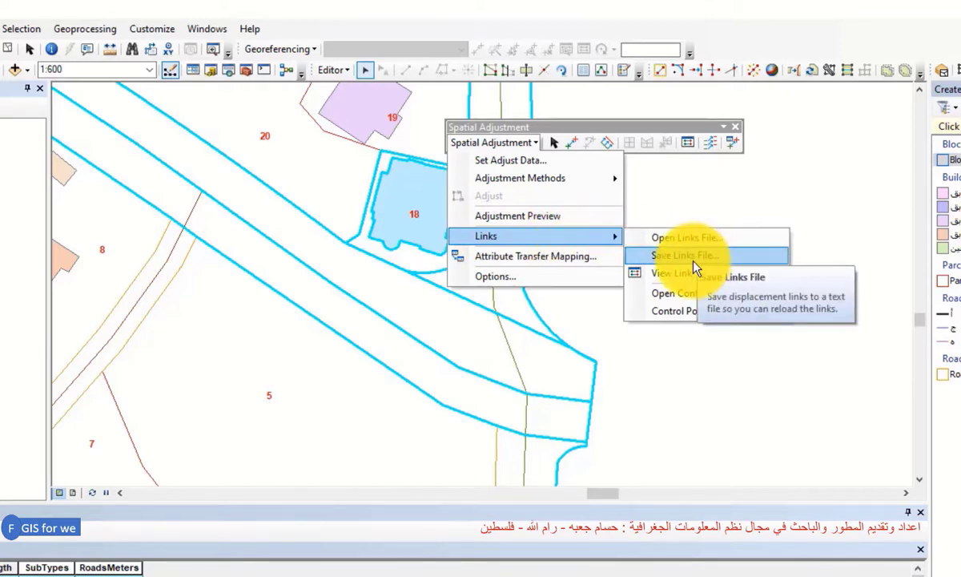
mouse_move(553, 239)
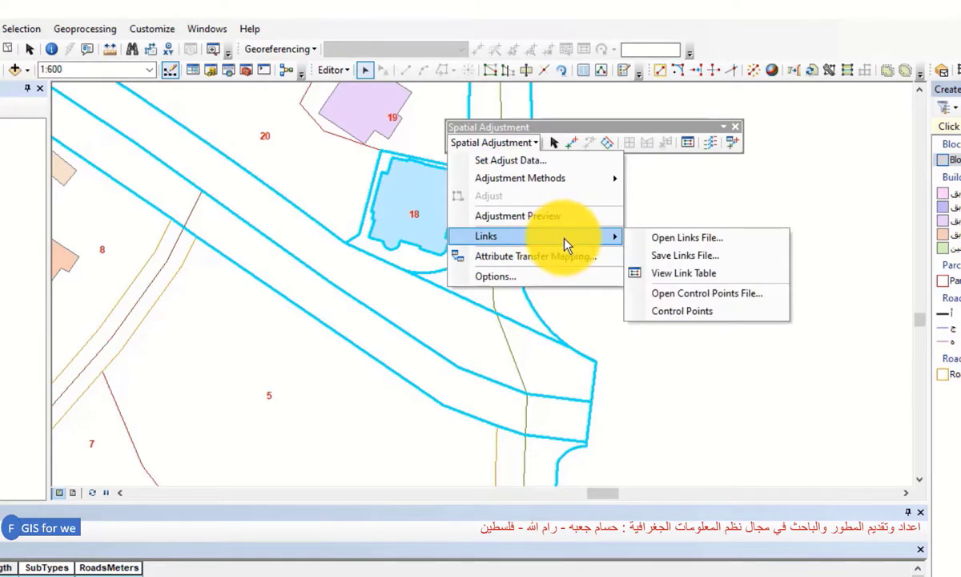
left_click(682, 312)
mouse_move(803, 111)
left_mouse_down()
mouse_move(740, 102)
mouse_move(757, 101)
mouse_move(745, 115)
mouse_move(797, 107)
left_mouse_up()
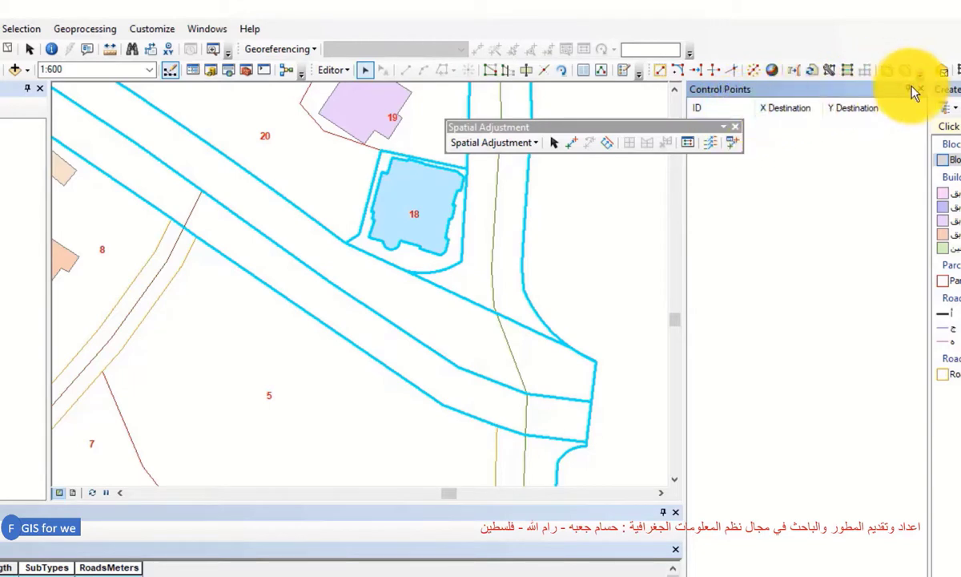
left_click(920, 89)
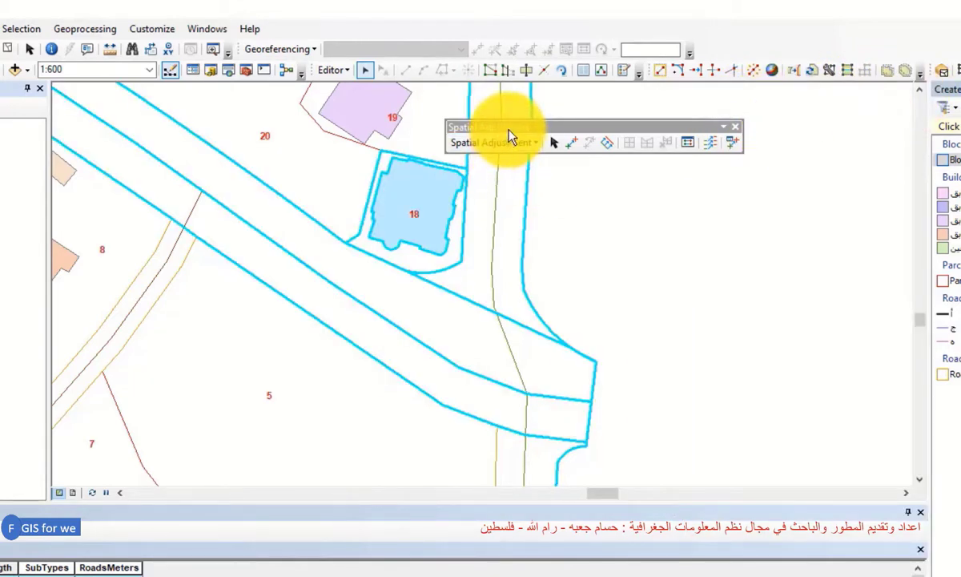
- View the Attribute Transfer Mapping settings, close them without changes and clear the feature selection on the map
left_click_drag(508, 131, 521, 134)
left_click(518, 146)
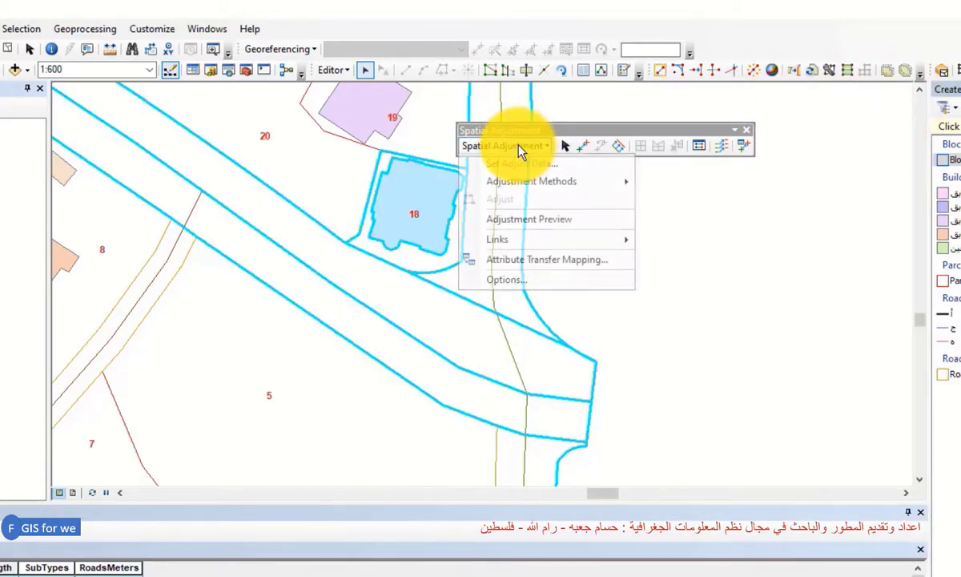
left_click(503, 266)
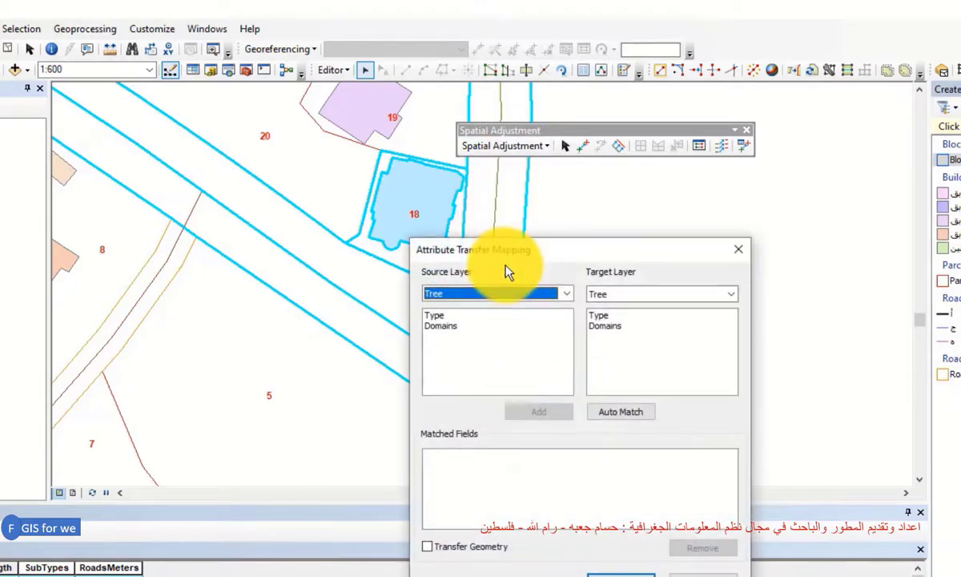
left_click_drag(534, 243, 650, 185)
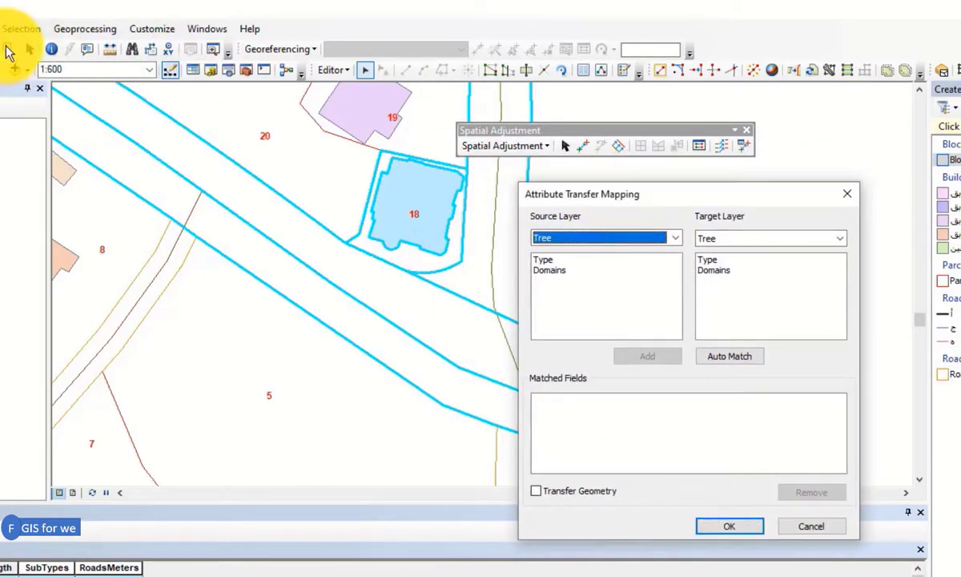
left_click(847, 194)
left_click(7, 49)
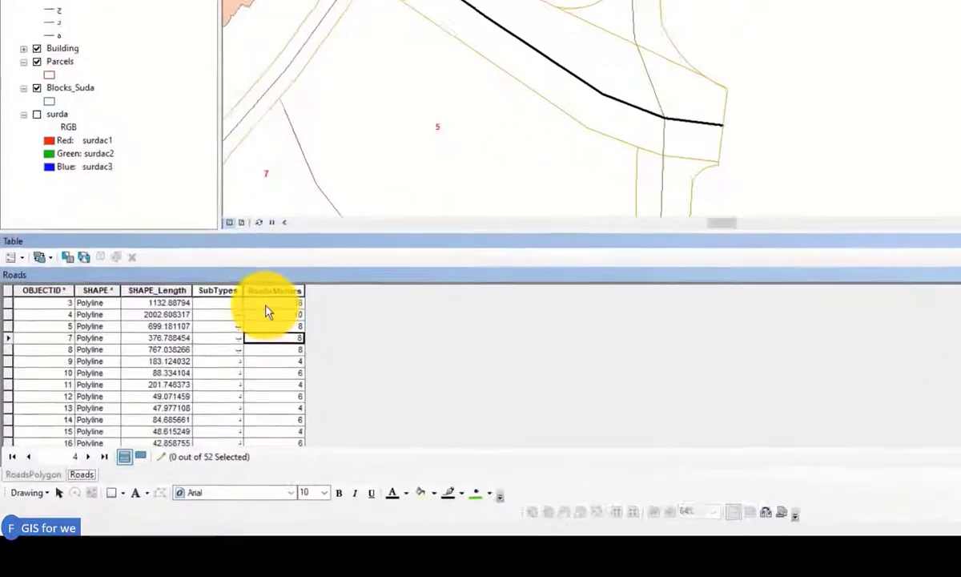
- Compare the RoadsMeters field values in the Roads and RoadsPolygon attribute tables
left_click(191, 389)
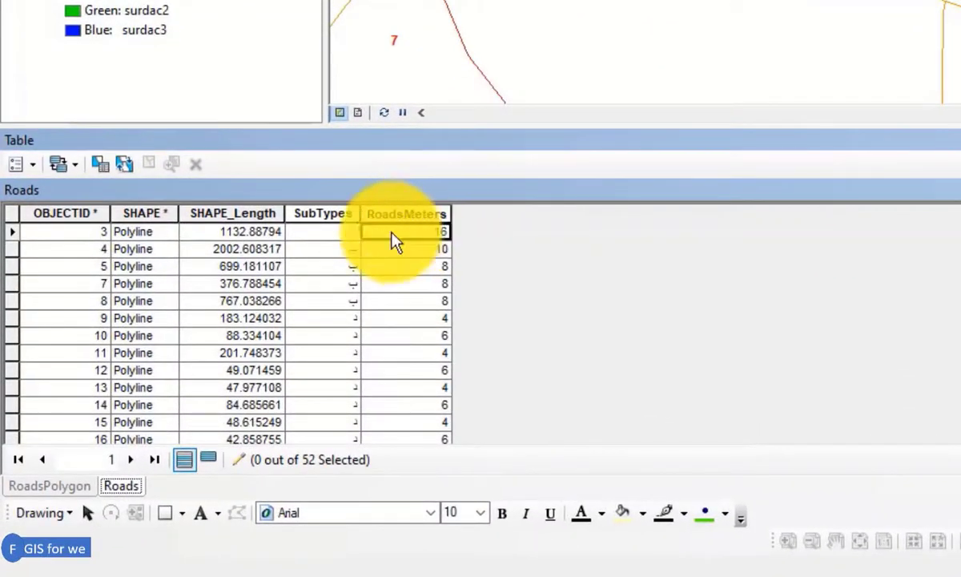
left_click(60, 487)
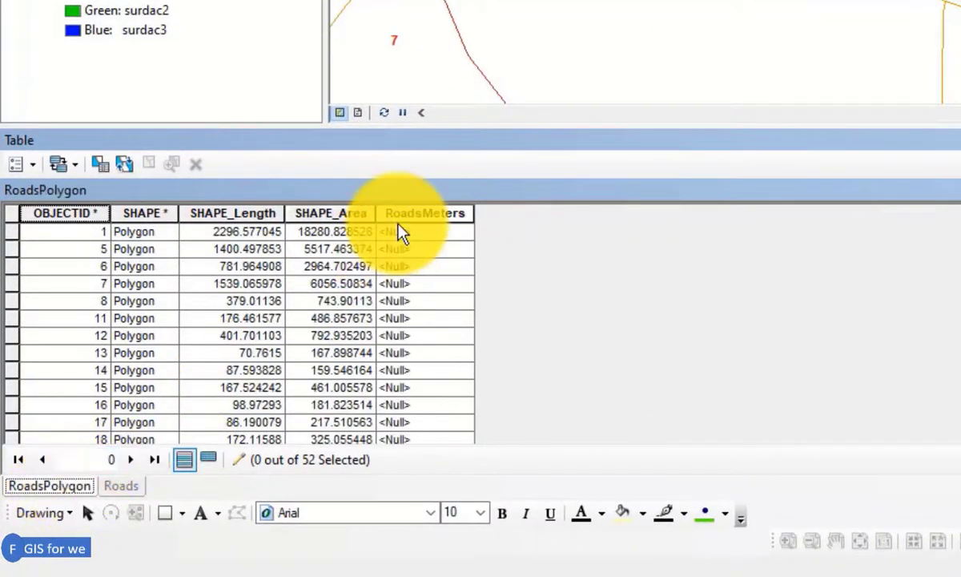
left_click(427, 237)
scroll(429, 240, "down", 6)
scroll(429, 240, "up", 5)
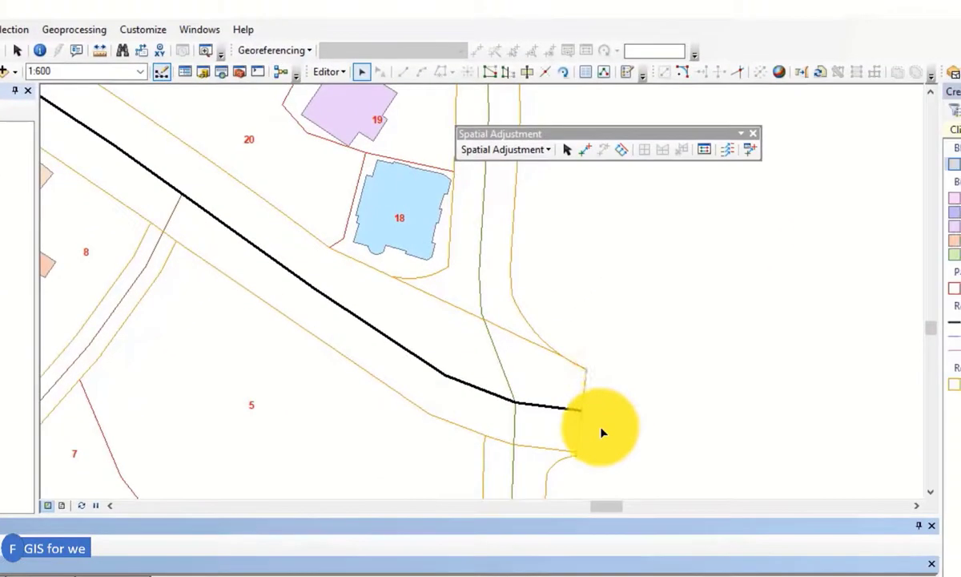
- Set Roads as the source layer and RoadsPolygon as the target layer for Attribute Transfer Mapping
left_click(529, 150)
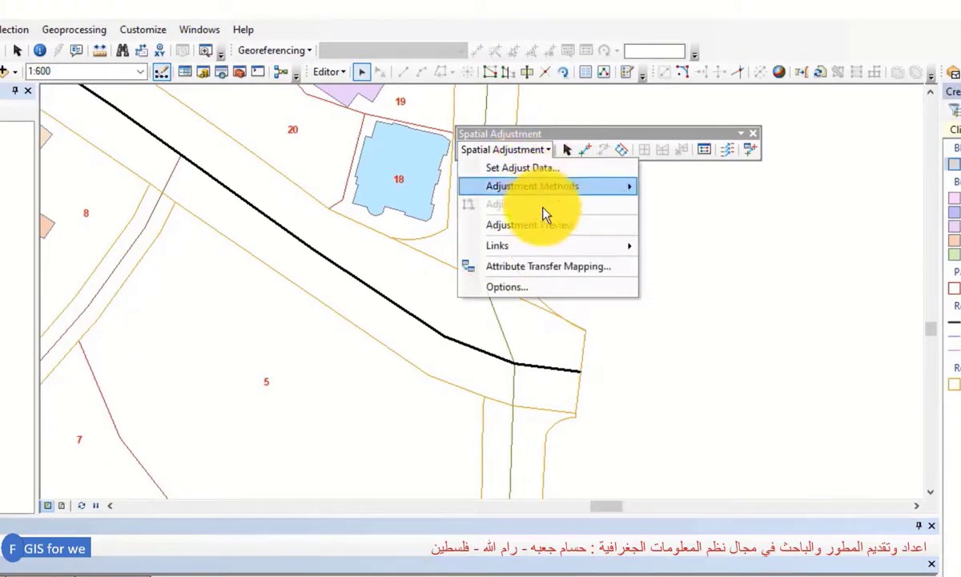
left_click(535, 269)
left_click_drag(521, 266, 690, 167)
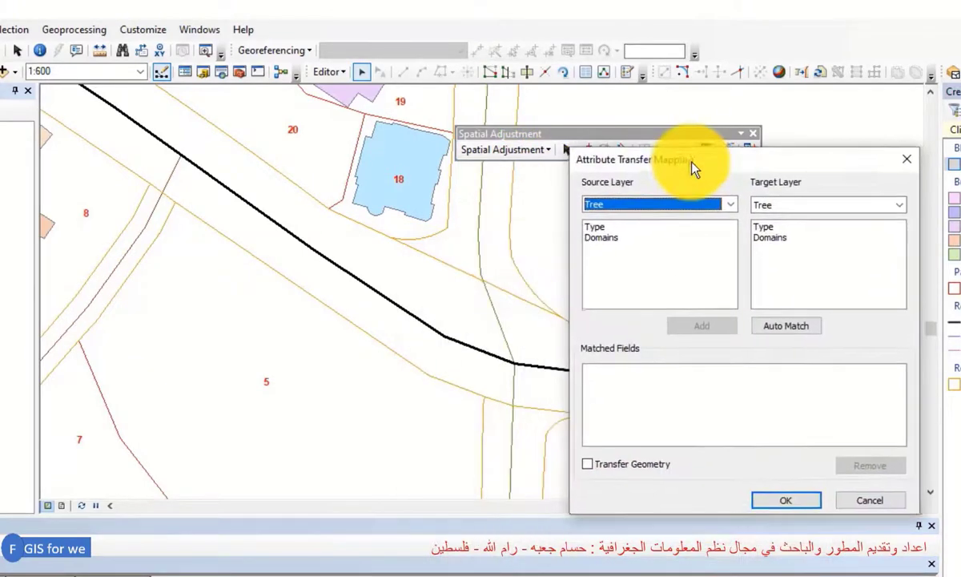
left_click(679, 213)
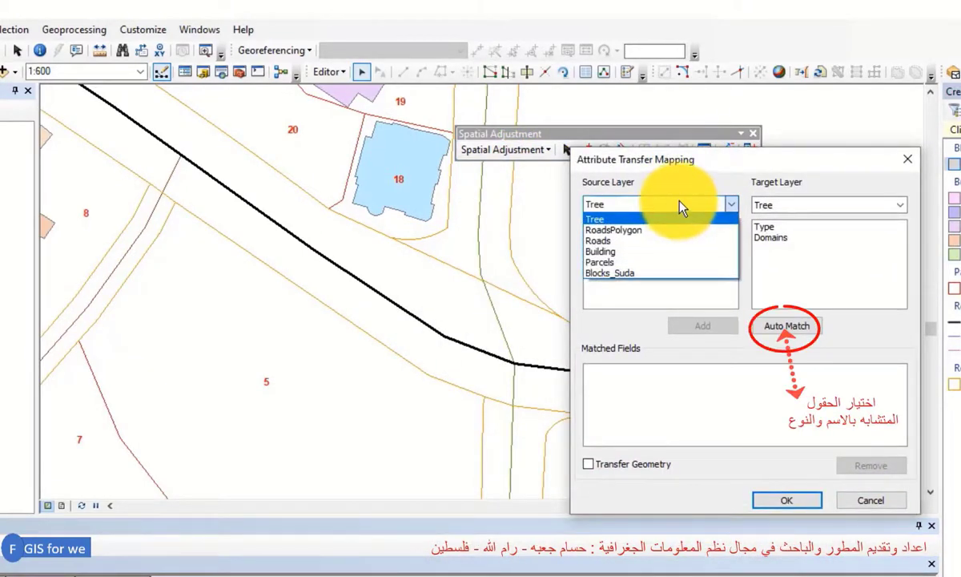
left_click(615, 187)
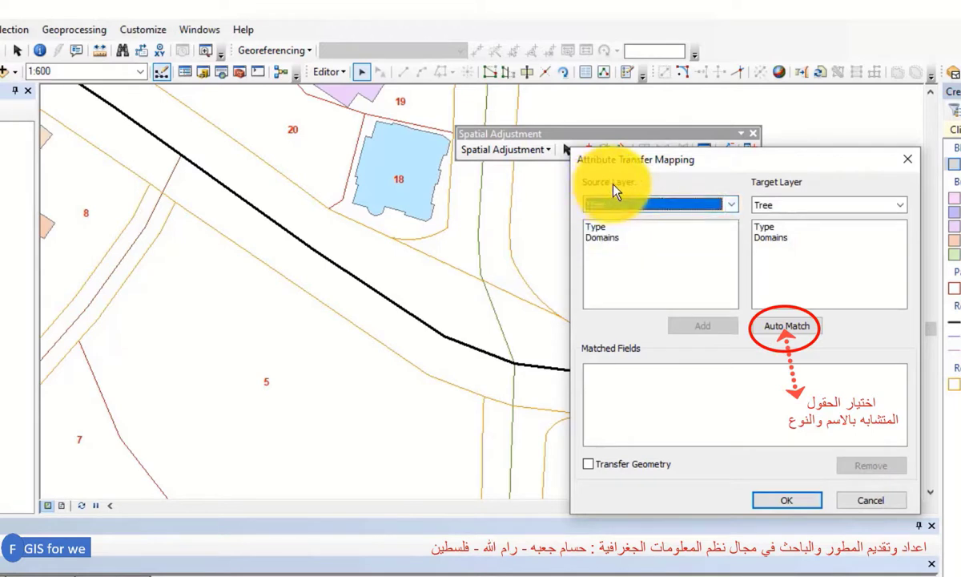
left_click(691, 210)
left_click(644, 239)
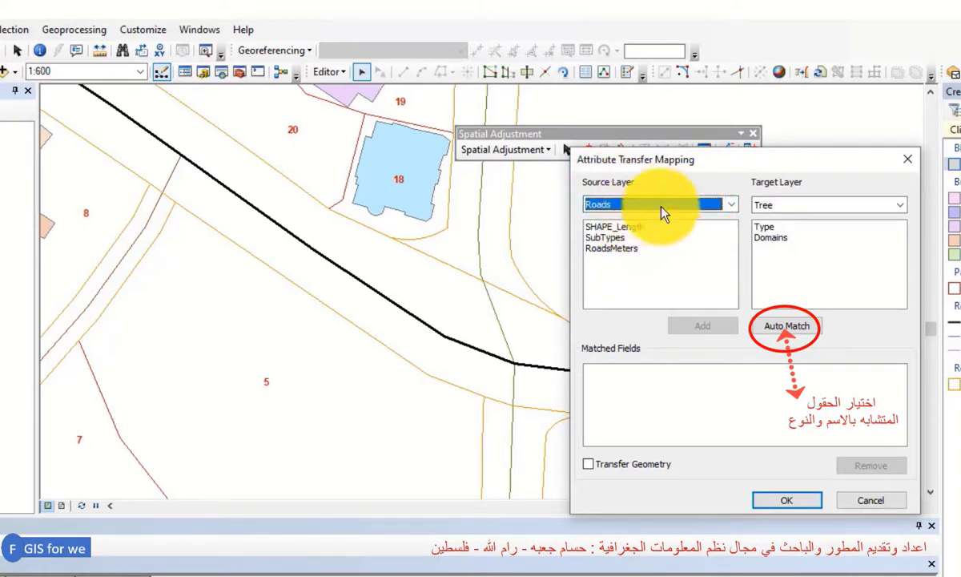
left_click(805, 206)
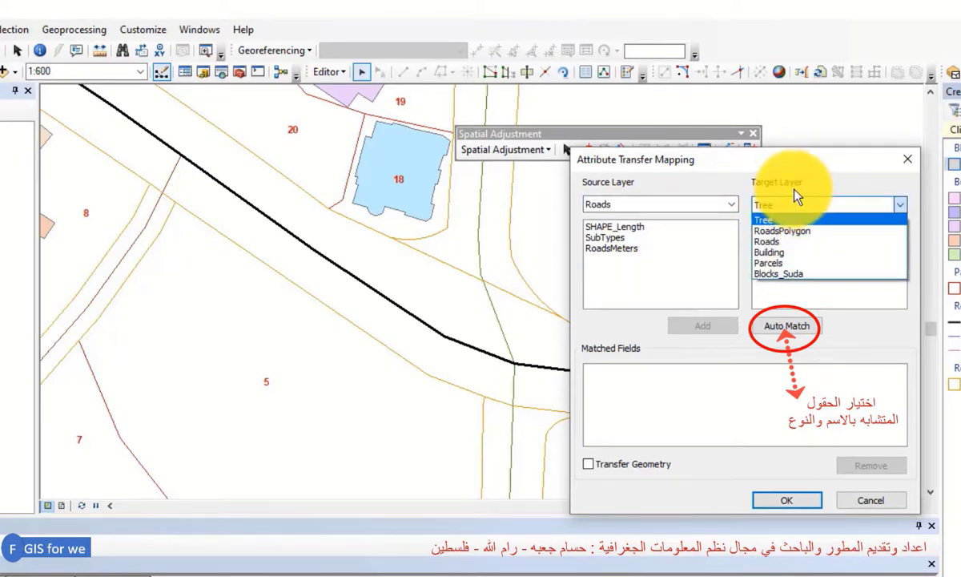
left_click(785, 231)
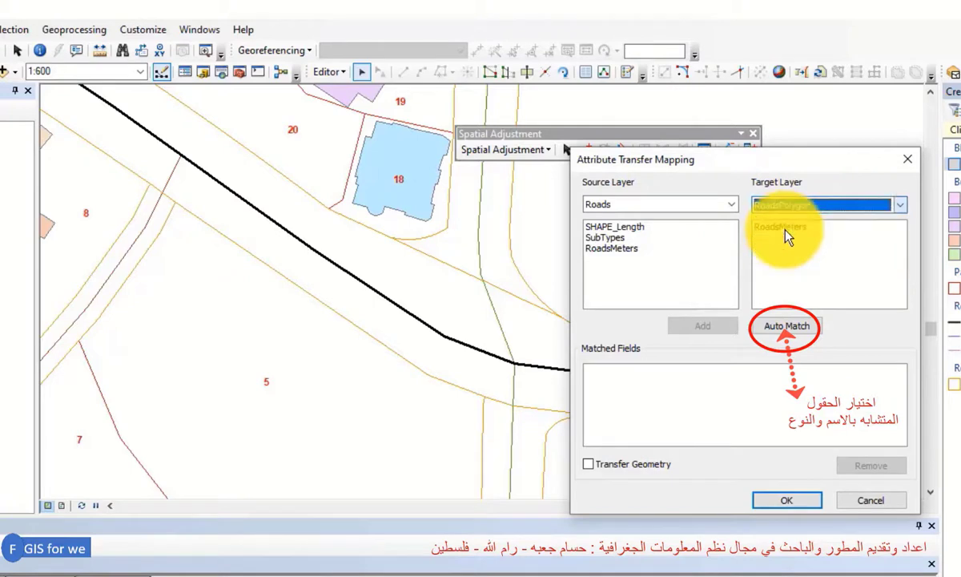
- Match the RoadsMeters field of Roads to the RoadsMeters field of RoadsPolygon and accept the mapping
left_click(617, 249)
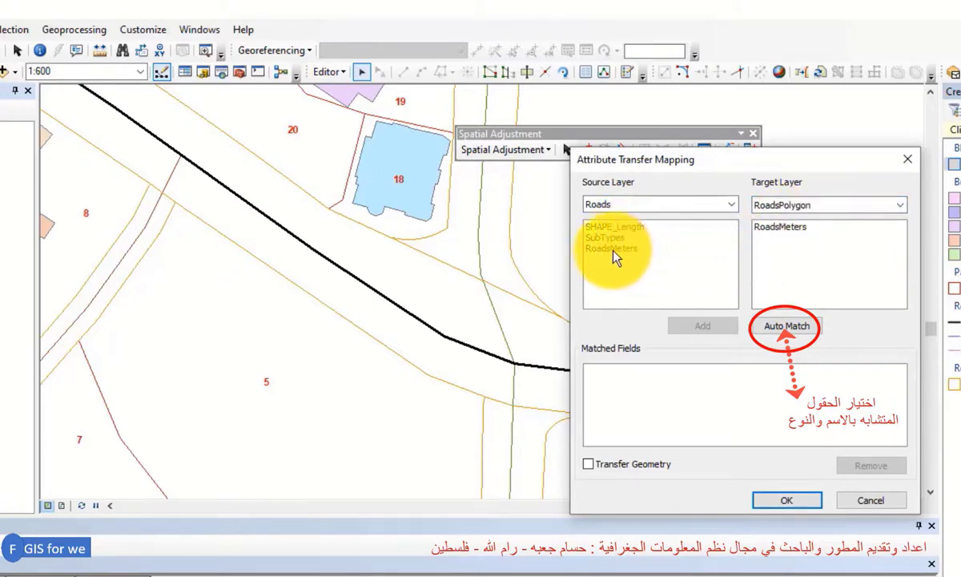
double_click(789, 232)
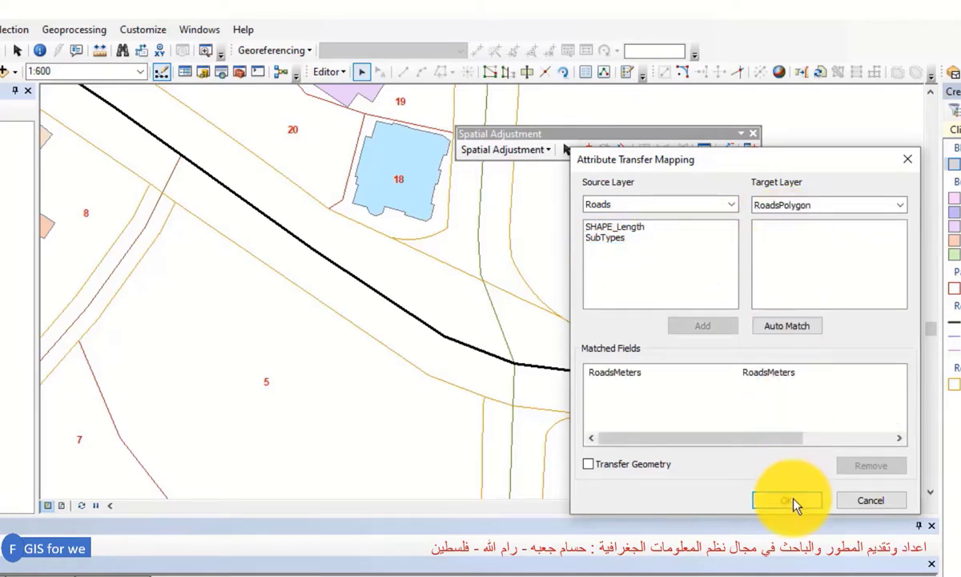
left_click(788, 501)
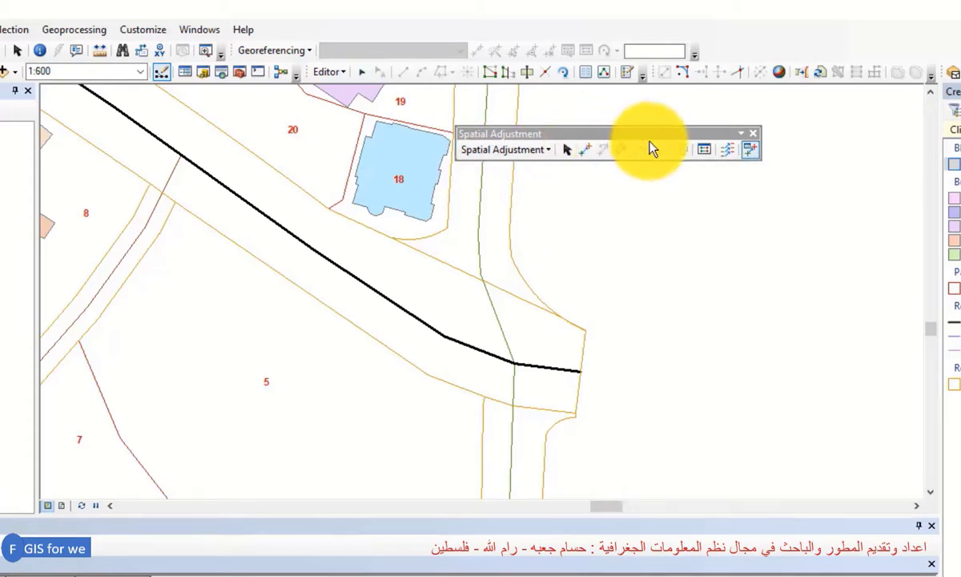
- Transfer the RoadsMeters attribute from the thick black road line south of building 18 to its surrounding road polygon
left_click(753, 152)
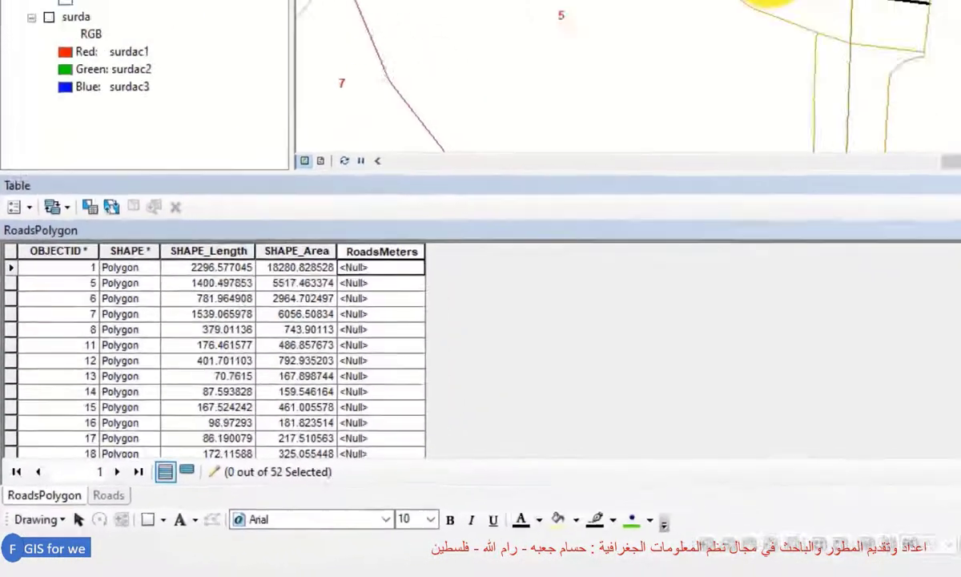
left_click(479, 193)
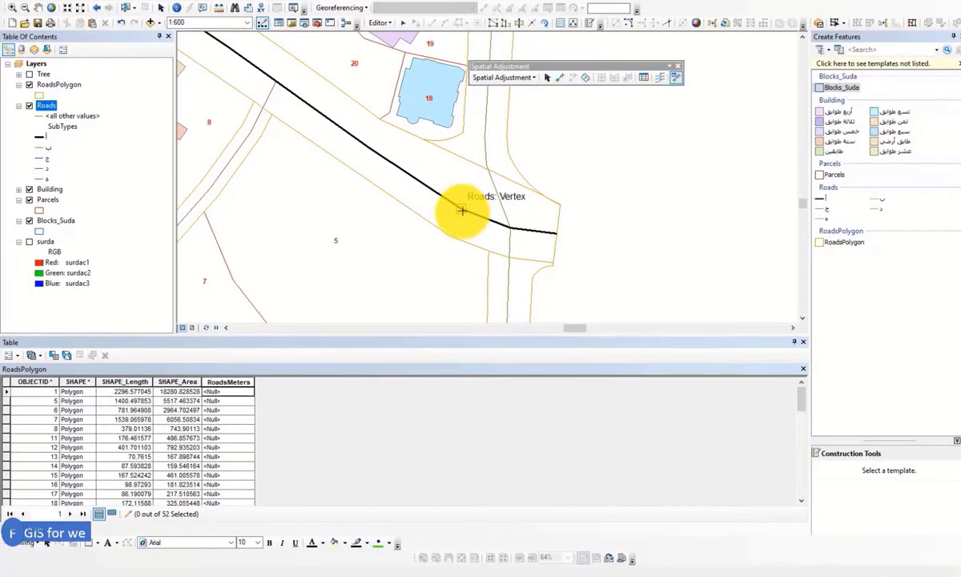
left_click(437, 222)
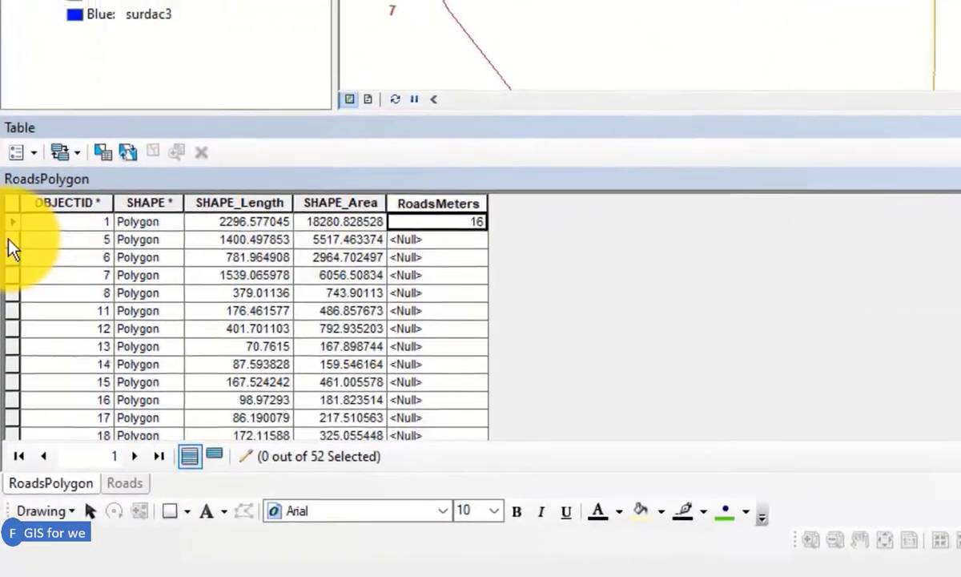
- Select the RoadsPolygon record with OBJECTID 5 and transfer the RoadsMeters value to it from its road line
left_click(13, 226)
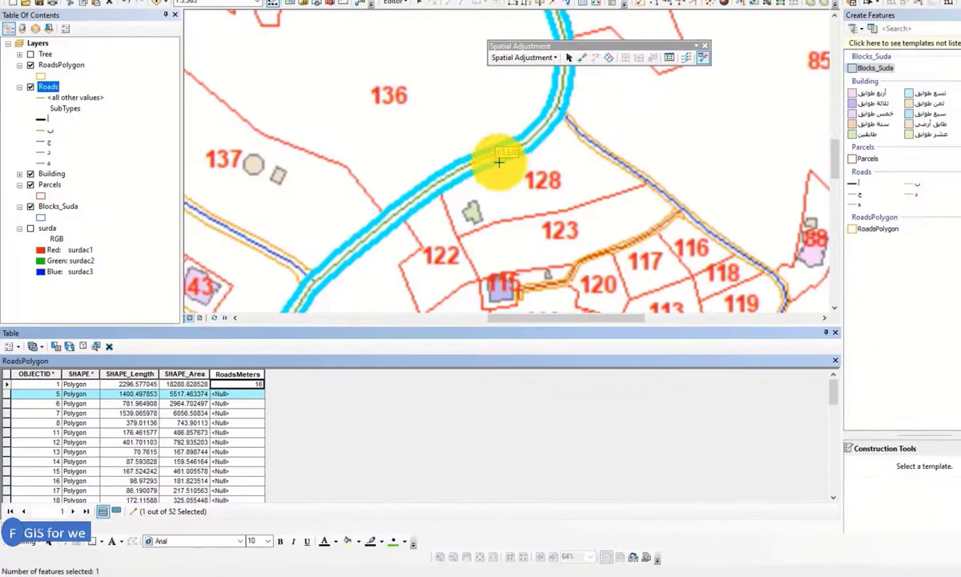
scroll(498, 163, "down", 4)
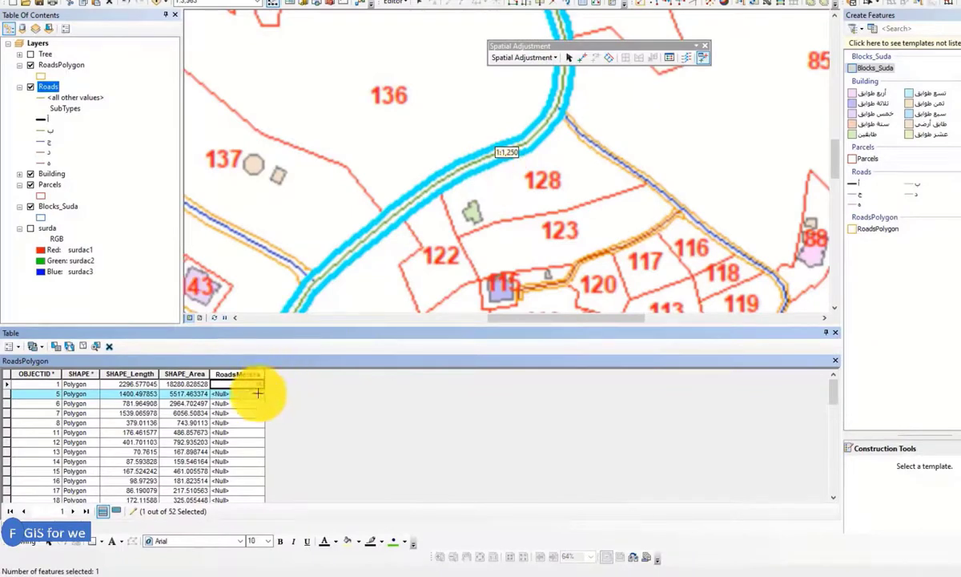
left_click(475, 152)
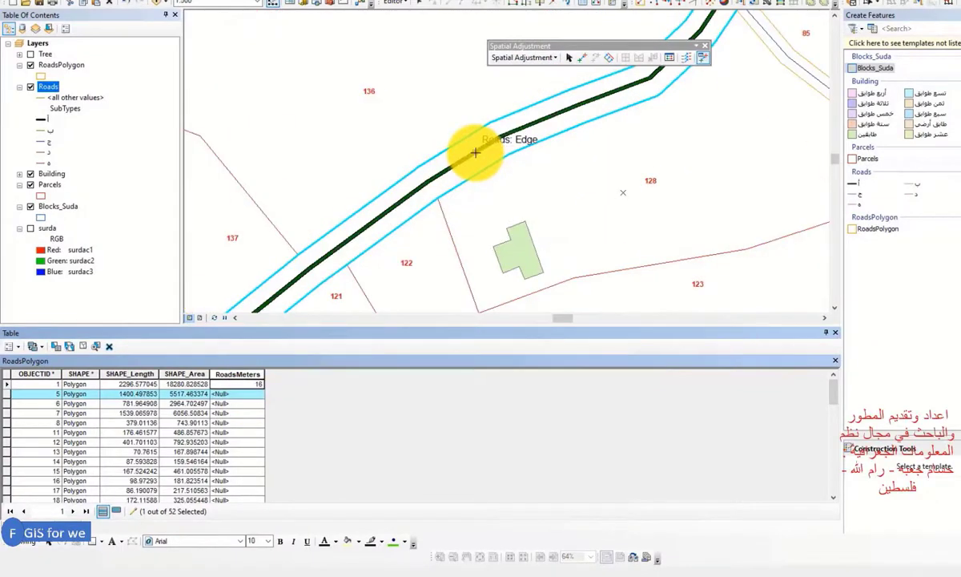
left_click(524, 138)
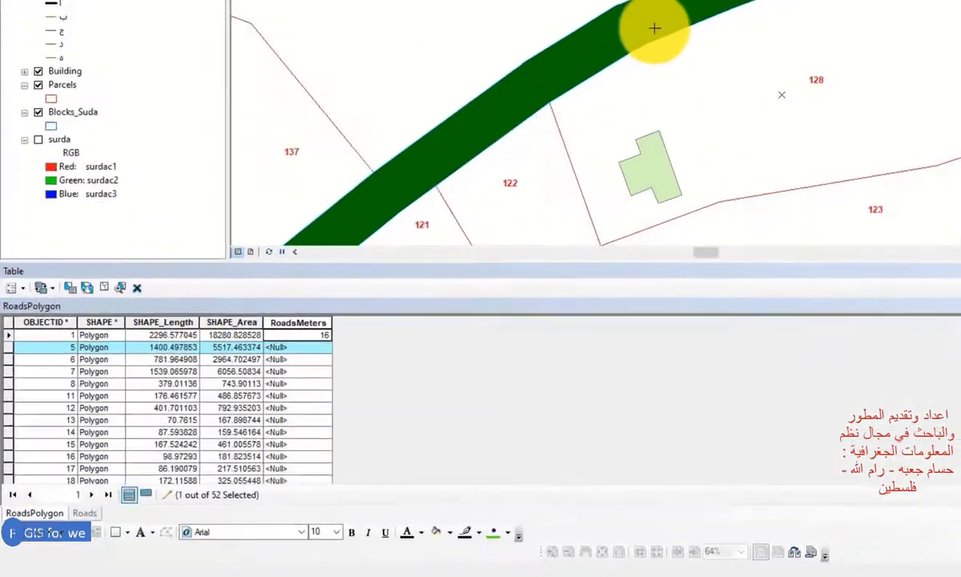
left_click(237, 393)
type("8")
key("Return")
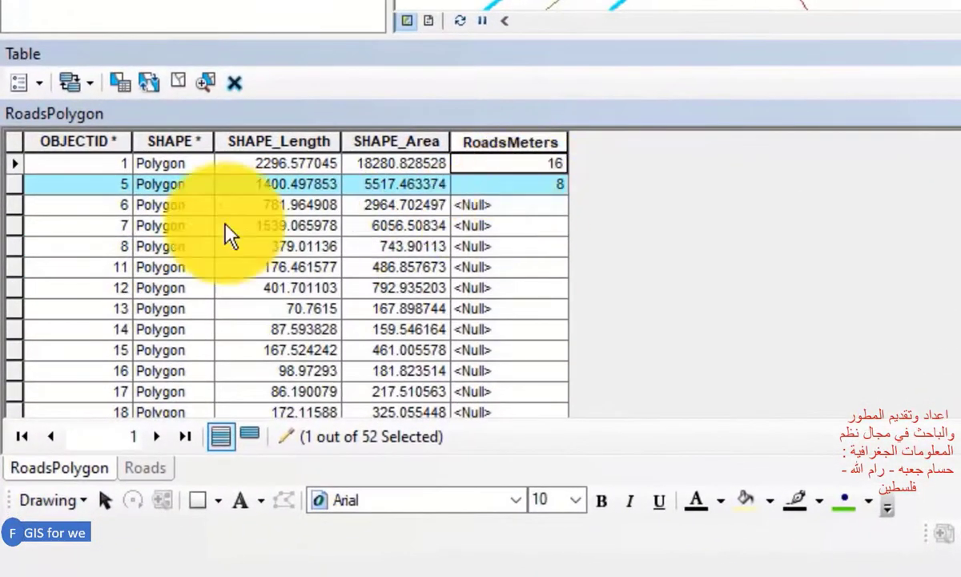
- Select the RoadsPolygon record with OBJECTID 6 and fill its RoadsMeters value from the road line inside it
left_click(14, 205)
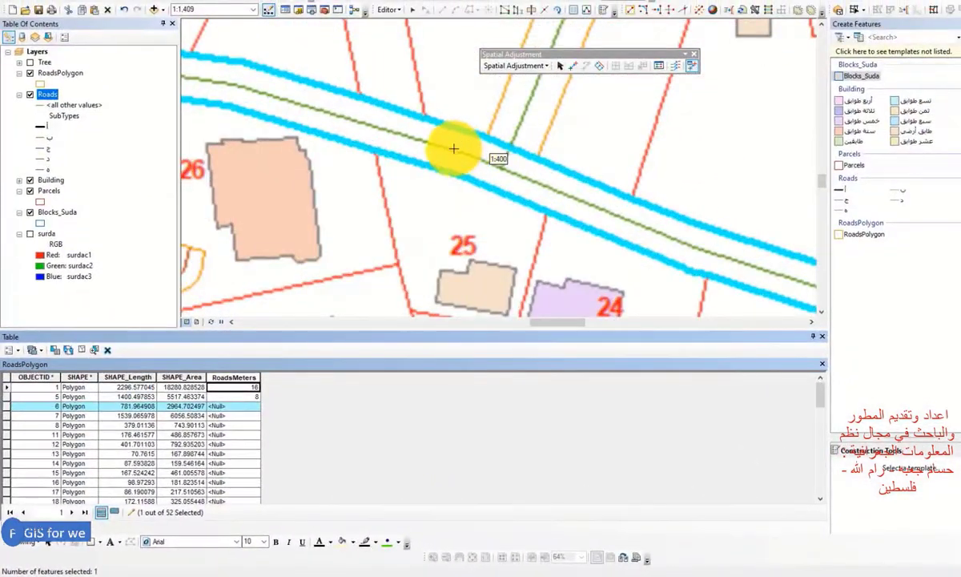
left_click(237, 406)
type("8")
- Select the RoadsPolygon record with OBJECTID 7 and copy its road line's RoadsMeters value to it
left_click(3, 410)
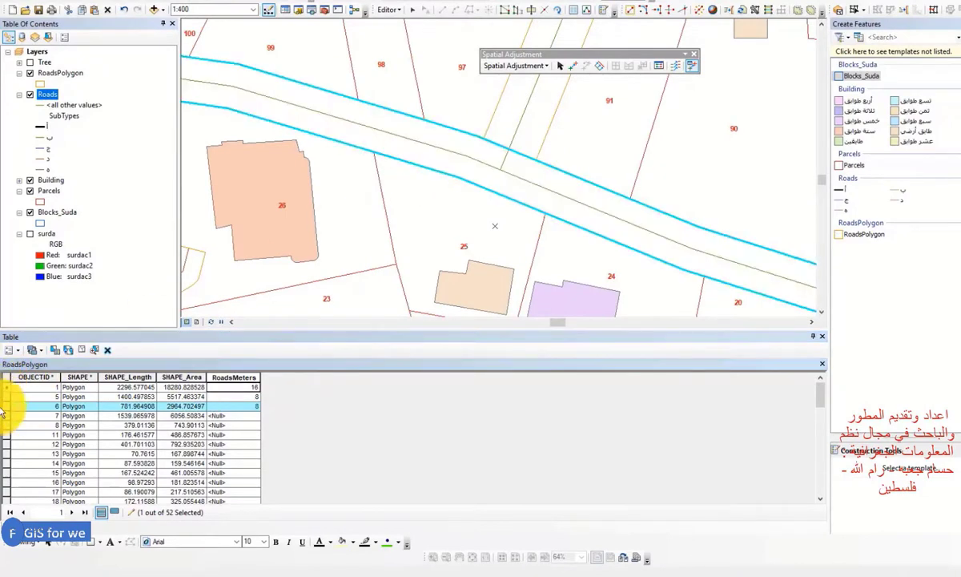
left_click(6, 416)
scroll(440, 163, "up", 3)
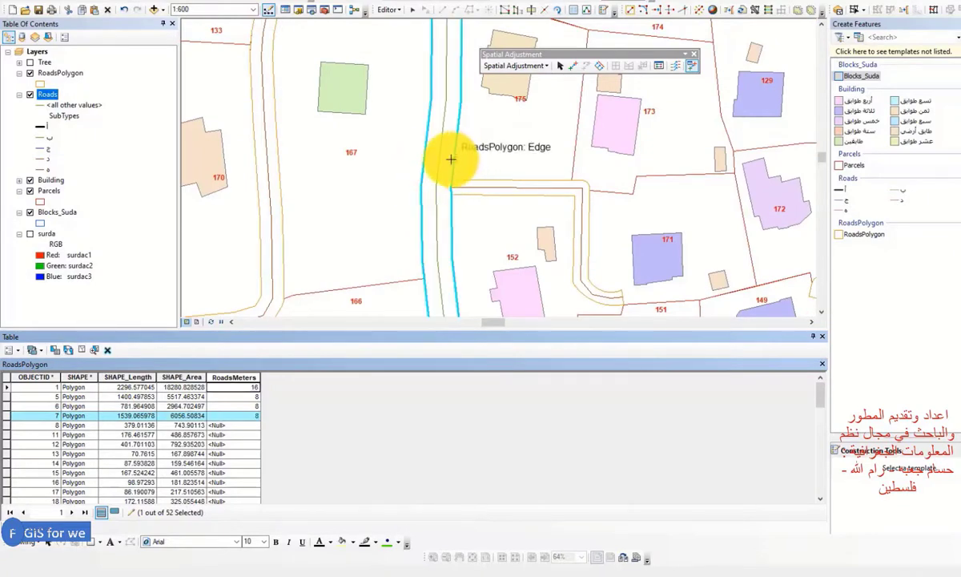
scroll(457, 171, "down", 3)
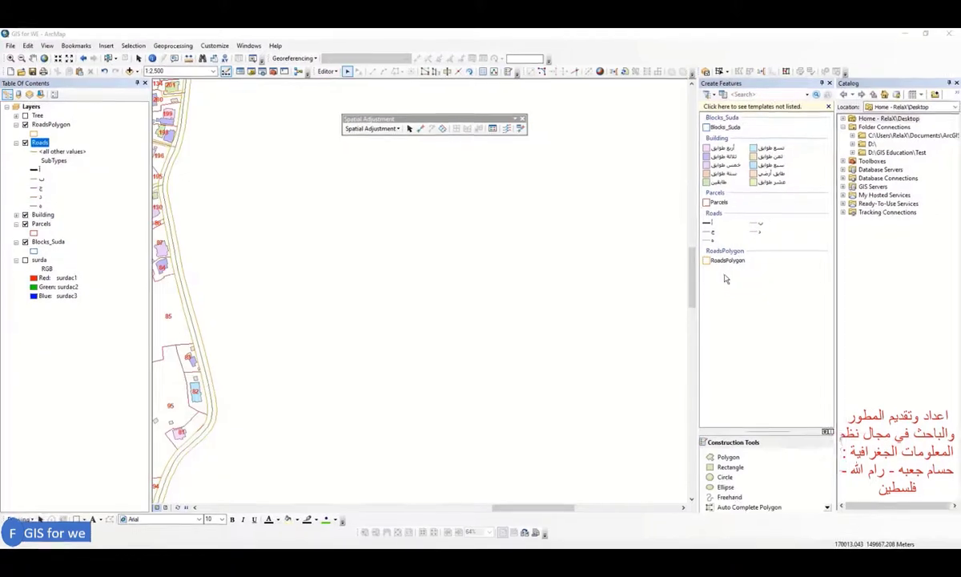
- Draw a seven-vertex RoadsPolygon feature in the empty map area east of the roads
left_click(727, 260)
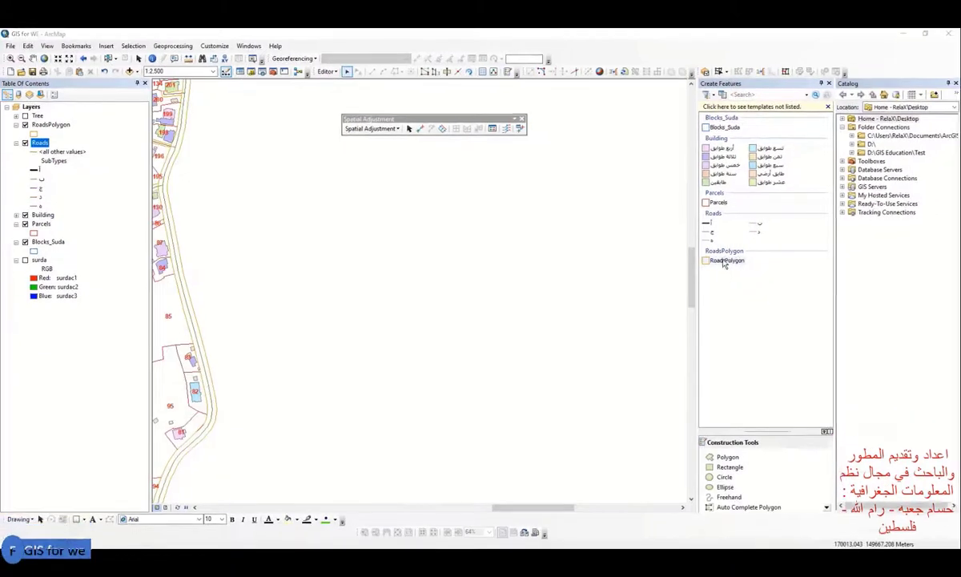
left_click(421, 232)
left_click(518, 240)
left_click(366, 354)
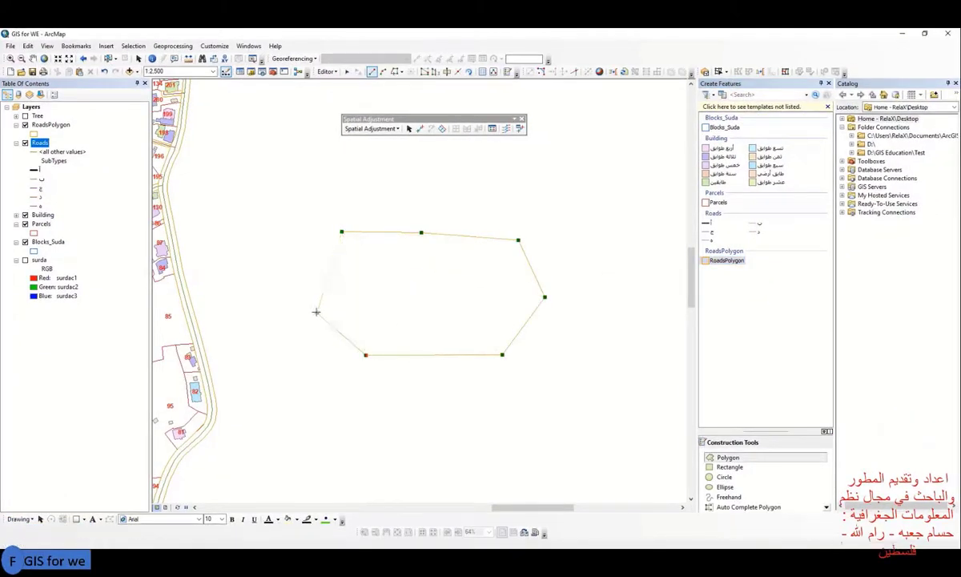
double_click(316, 311)
- Cut the new polygon between its outermost side vertices along a bent line about 318 m long, and move the upper piece away
left_click(448, 73)
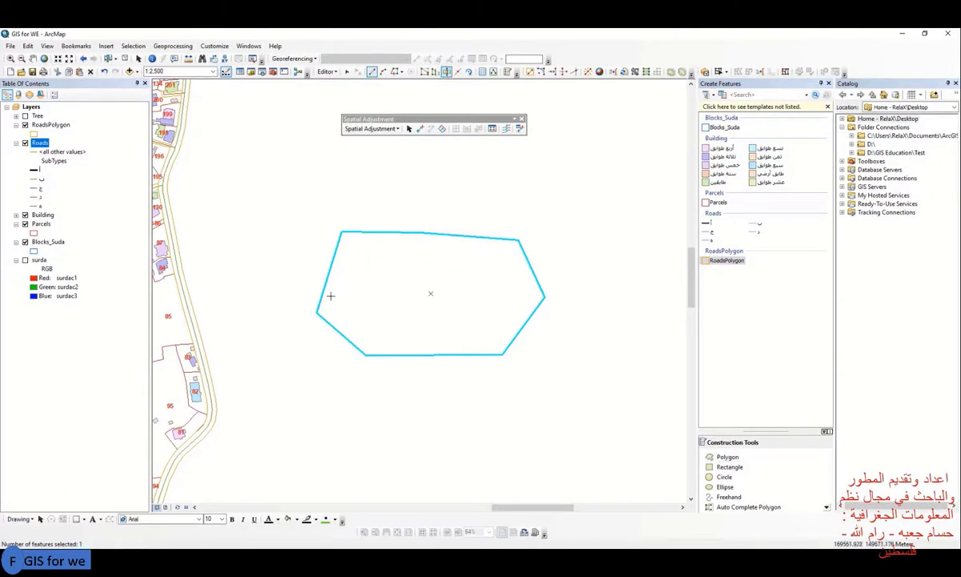
left_click(318, 312)
left_click(408, 270)
left_click(474, 283)
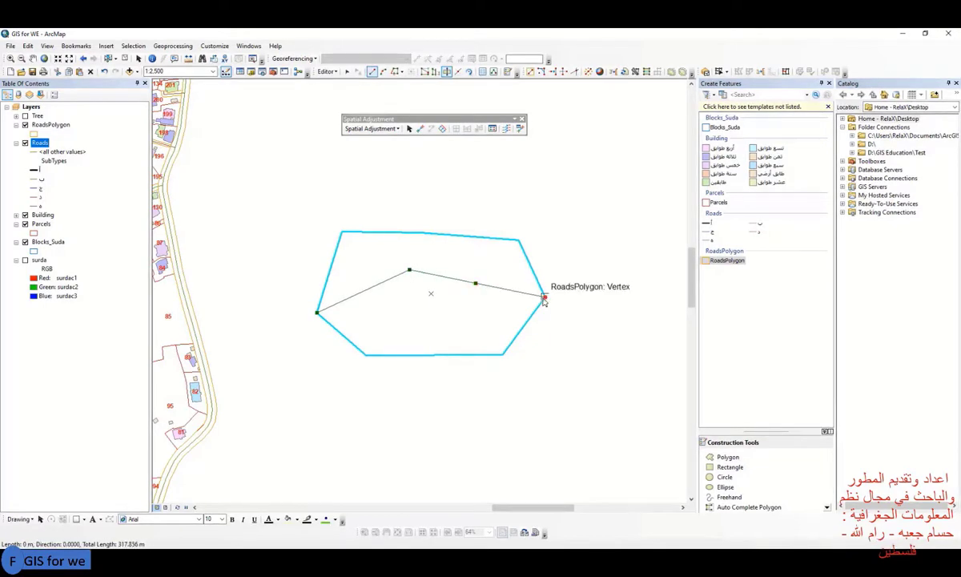
double_click(542, 302)
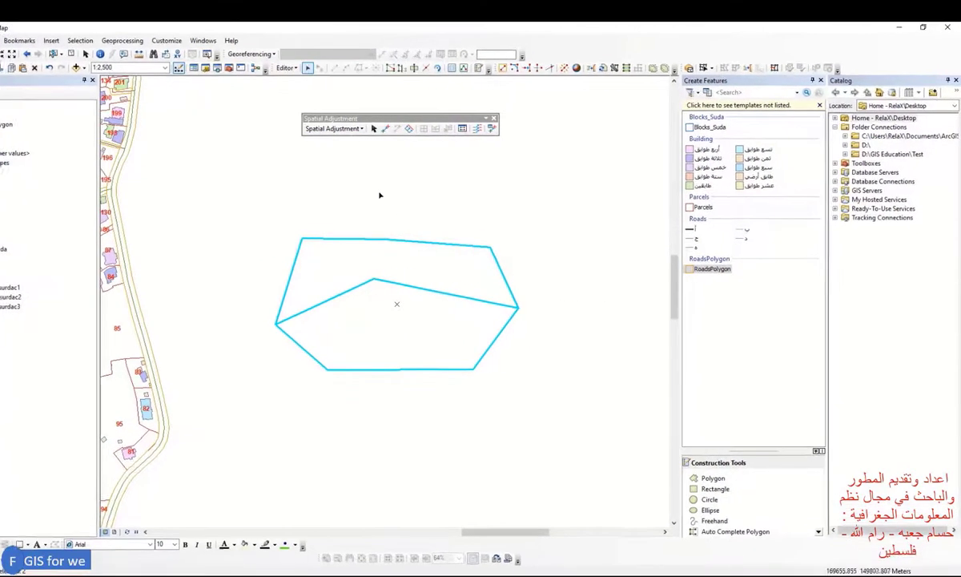
left_click(391, 262)
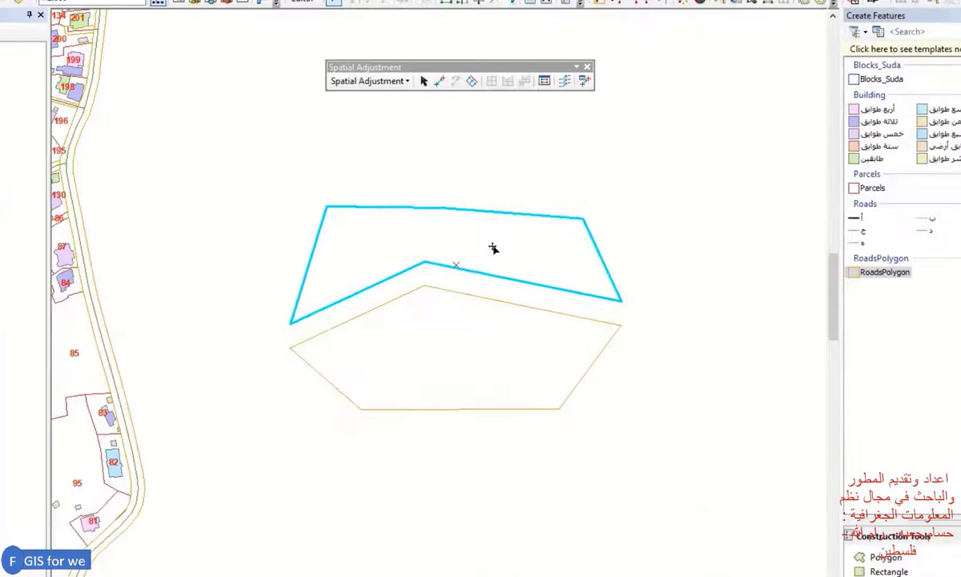
left_click(475, 155)
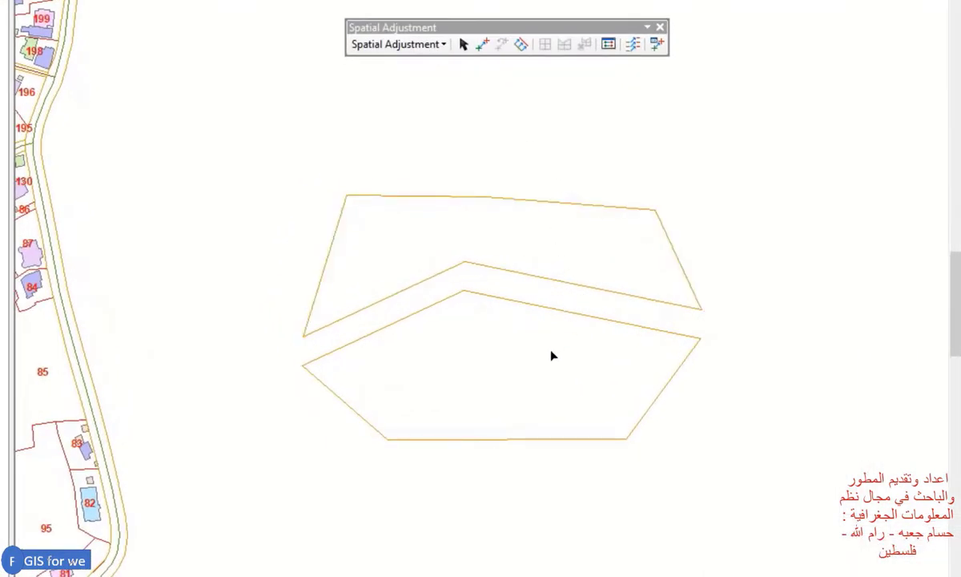
- Add three displacement links from the upper polygon's lower vertices to the matching vertices of the lower polygon, and run Adjust
left_click(560, 222)
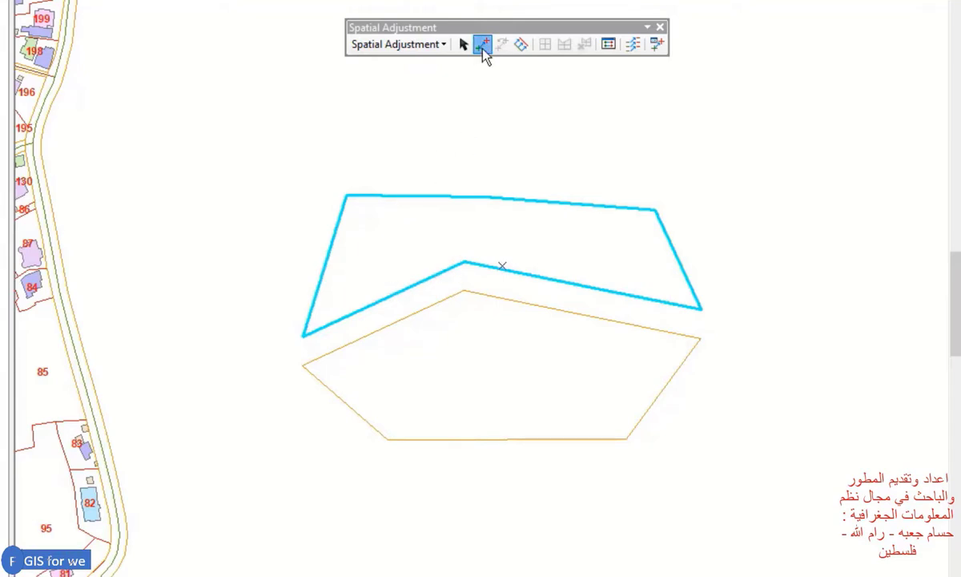
left_click(483, 46)
left_click(304, 336)
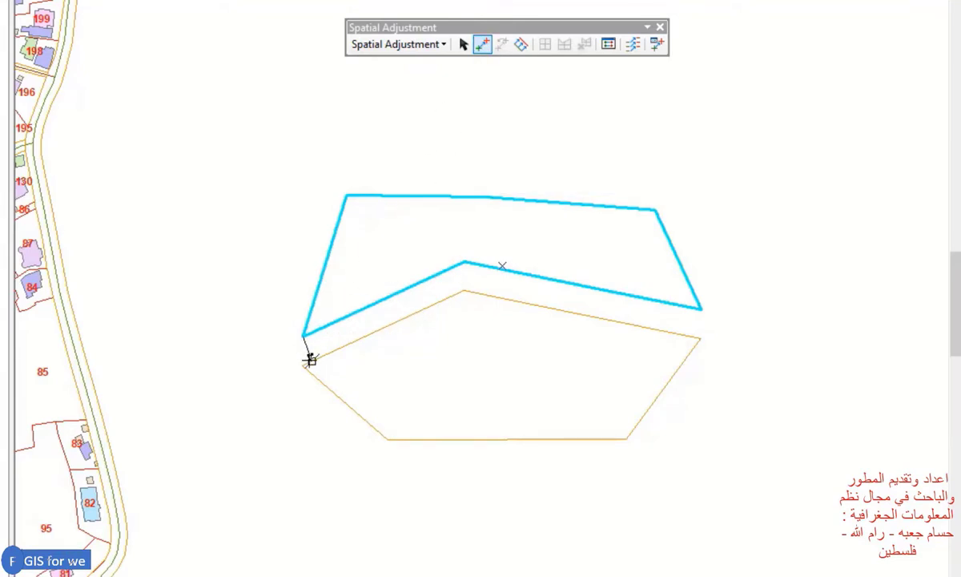
left_click(302, 362)
left_click(463, 261)
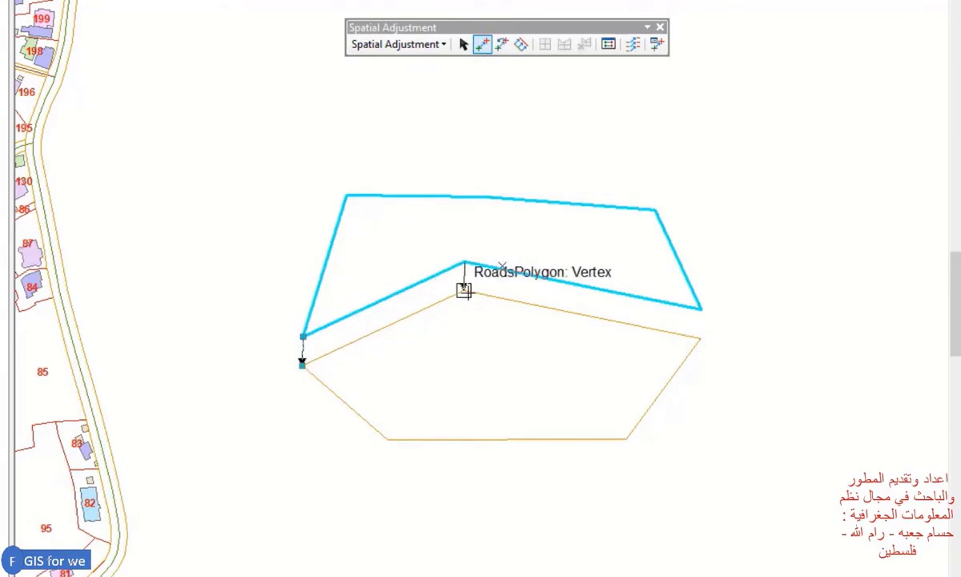
left_click(464, 291)
left_click(701, 309)
left_click(701, 337)
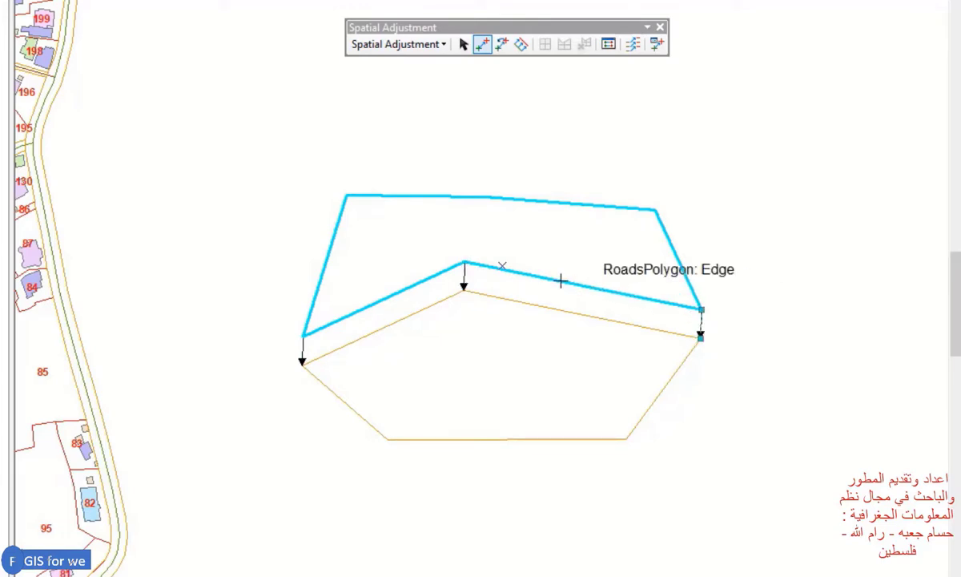
left_click(398, 45)
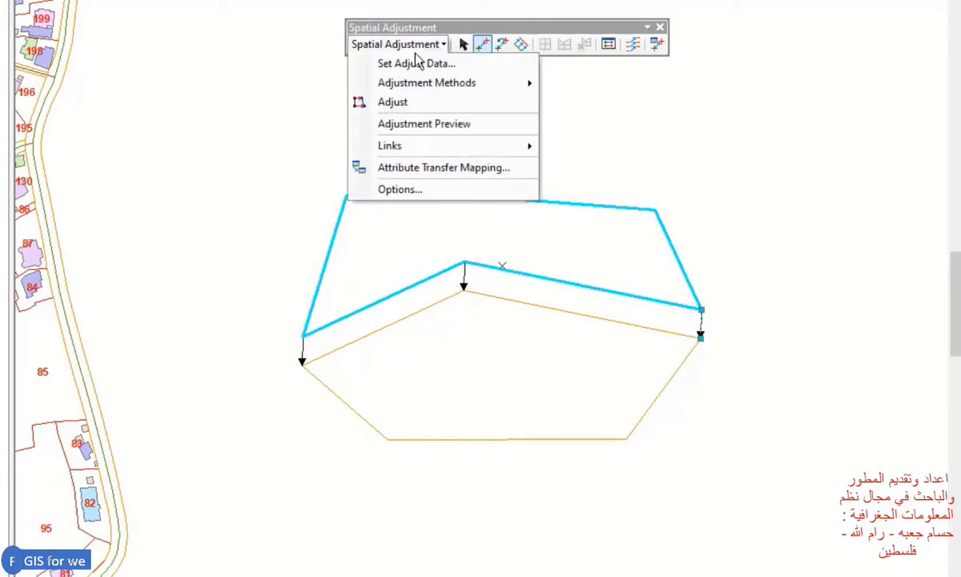
left_click(394, 102)
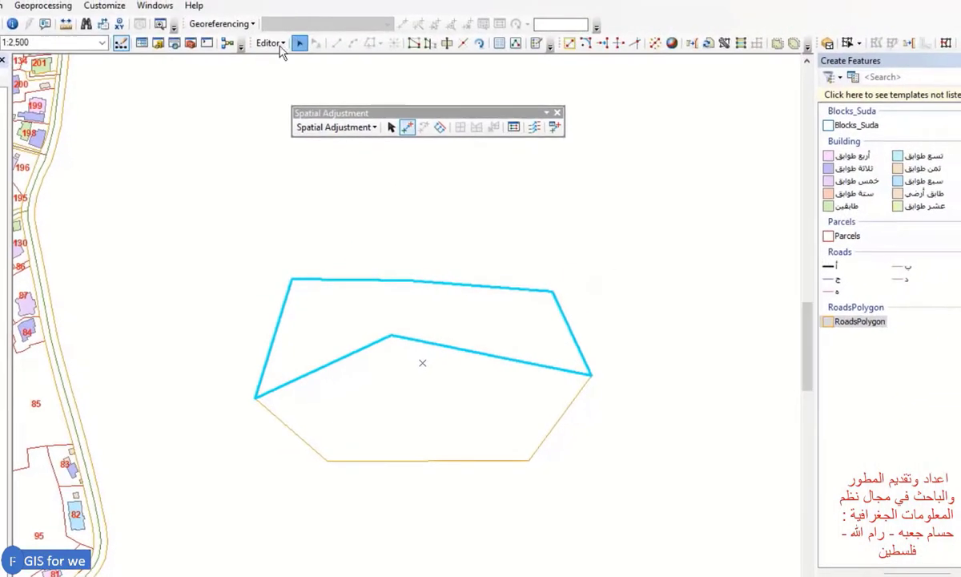
- Move the upper polygon slightly up and add multiple displacement links from its lower-right edge to the matching edge of the lower polygon
left_click(446, 204)
left_click(431, 256)
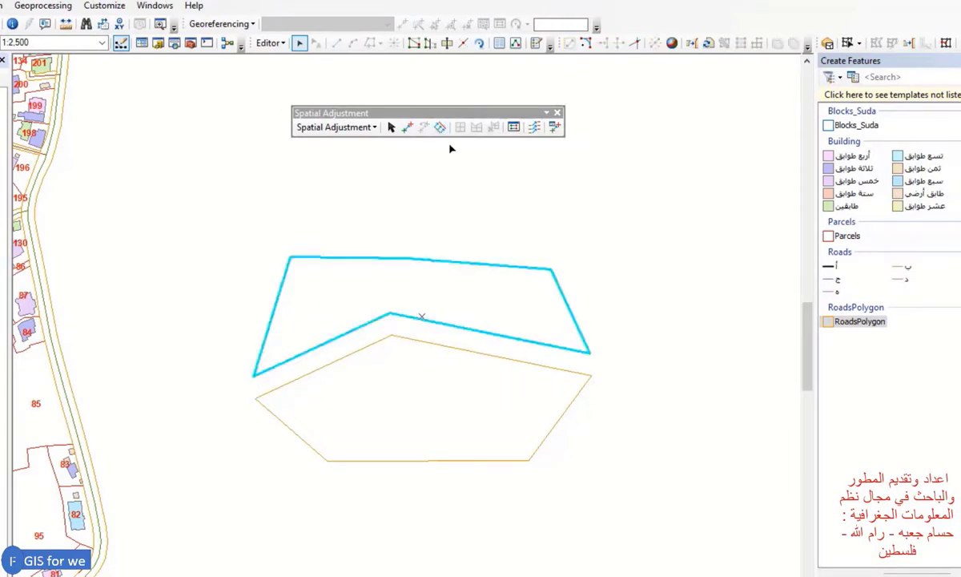
left_click(513, 333)
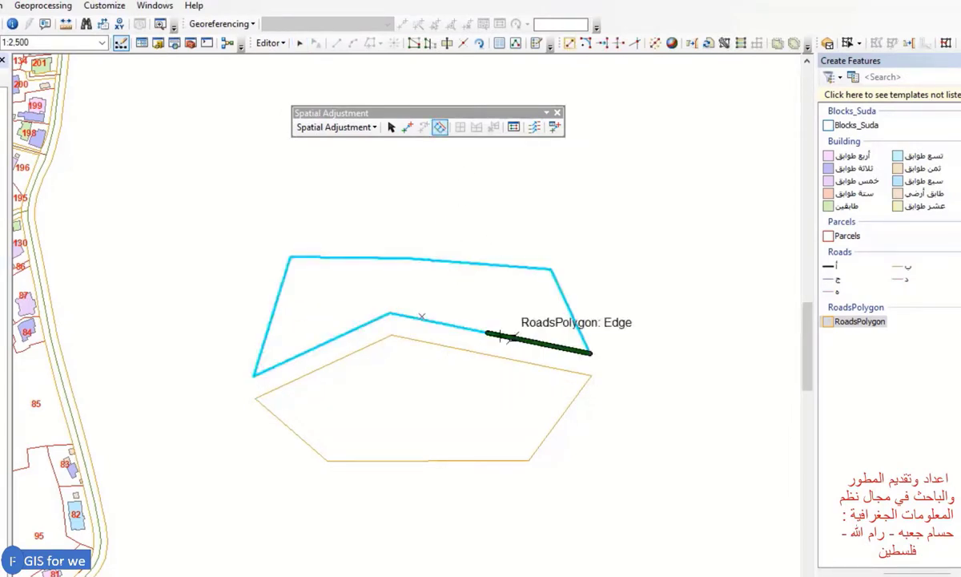
left_click(523, 362)
left_click(523, 362)
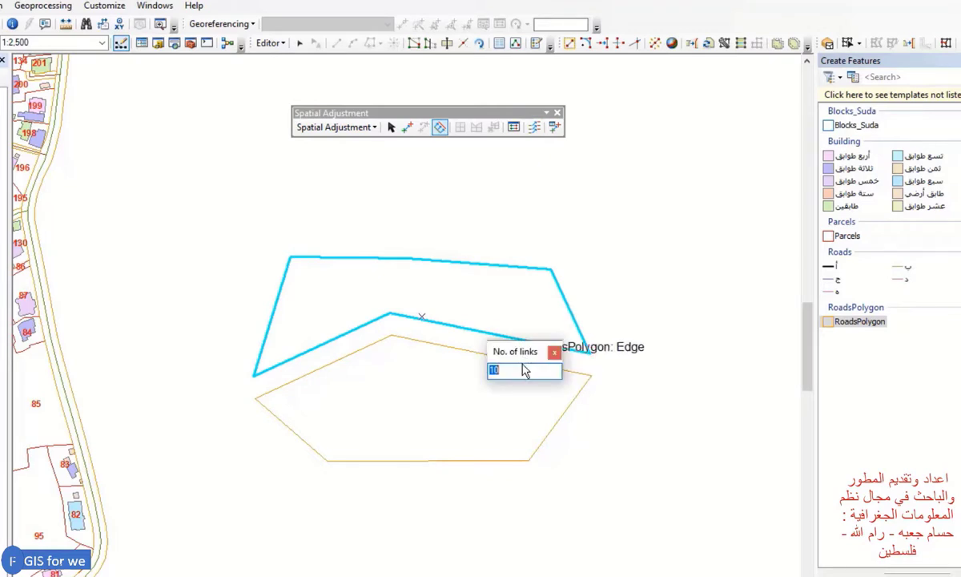
type("1:2,5")
key("Return")
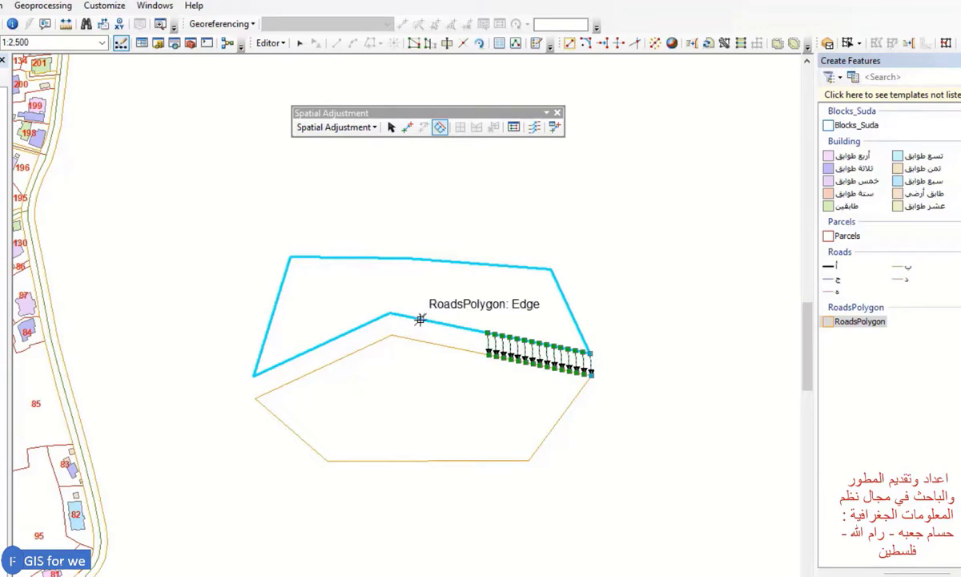
- Add multiple displacement links from the upper polygon's lower-left edge to the matching edge of the lower polygon, and run Adjust
left_click(344, 335)
left_click(351, 354)
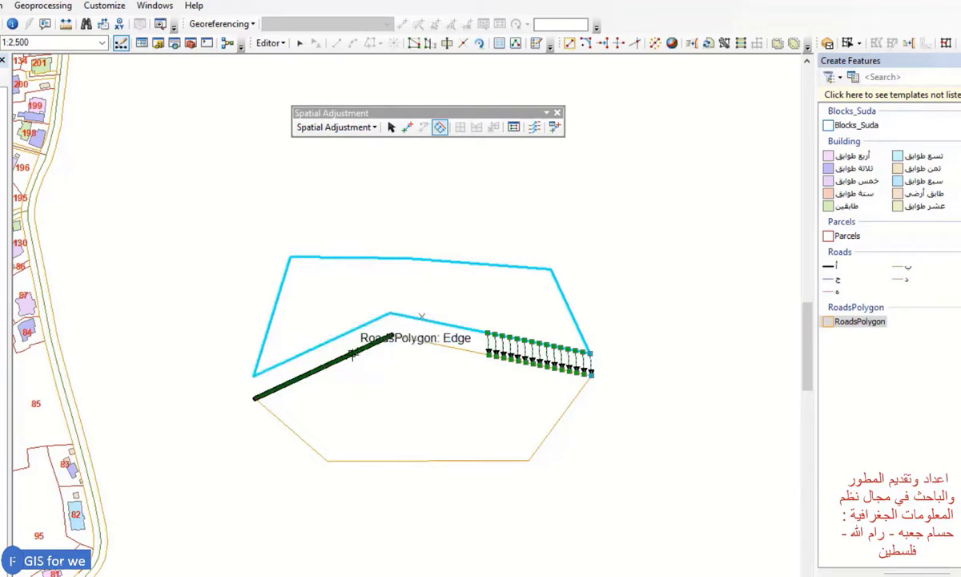
left_click(351, 355)
key("Return")
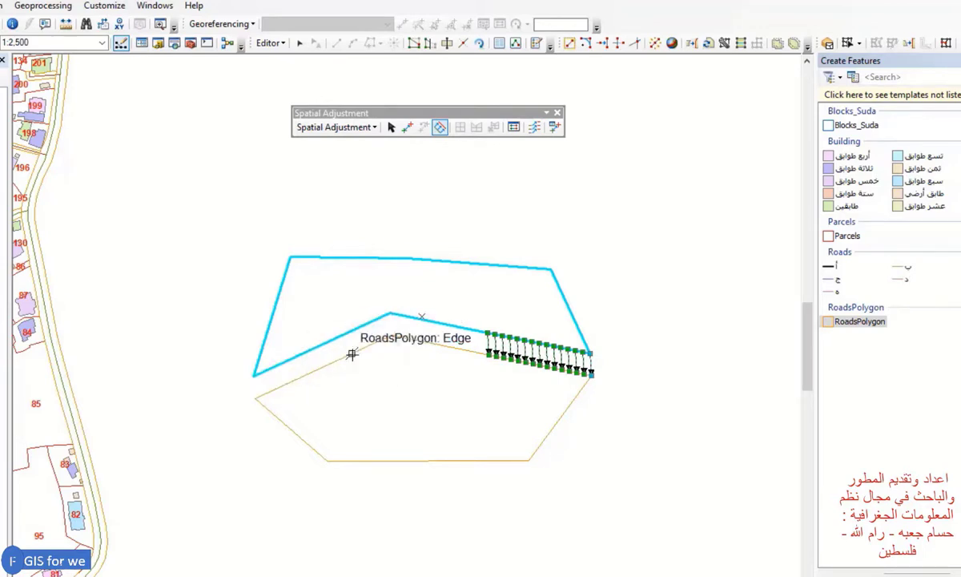
left_click(336, 126)
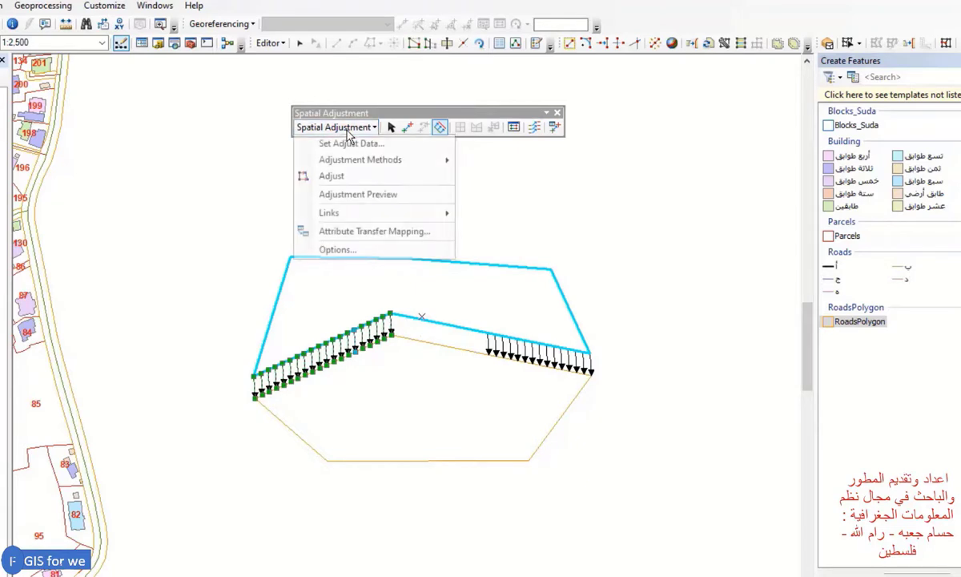
left_click(343, 178)
left_click(238, 208)
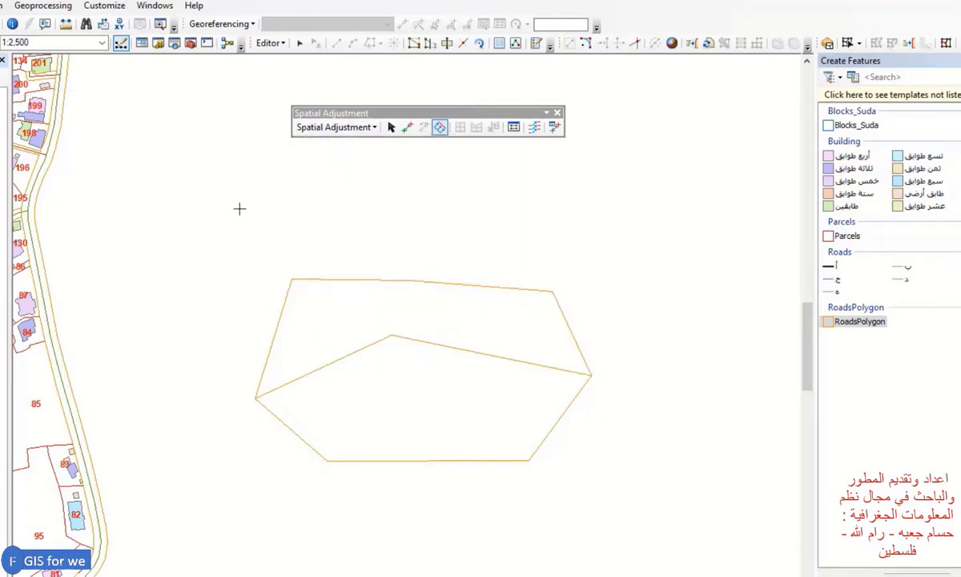
- Select the realigned upper polygon and move it up again, leaving a gap above the lower polygon
left_click(343, 128)
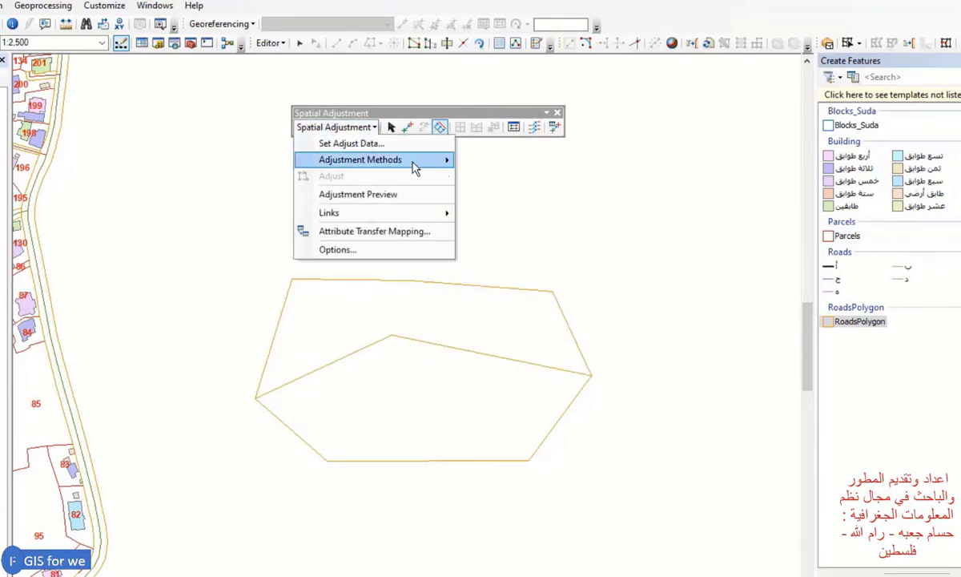
left_click(407, 128)
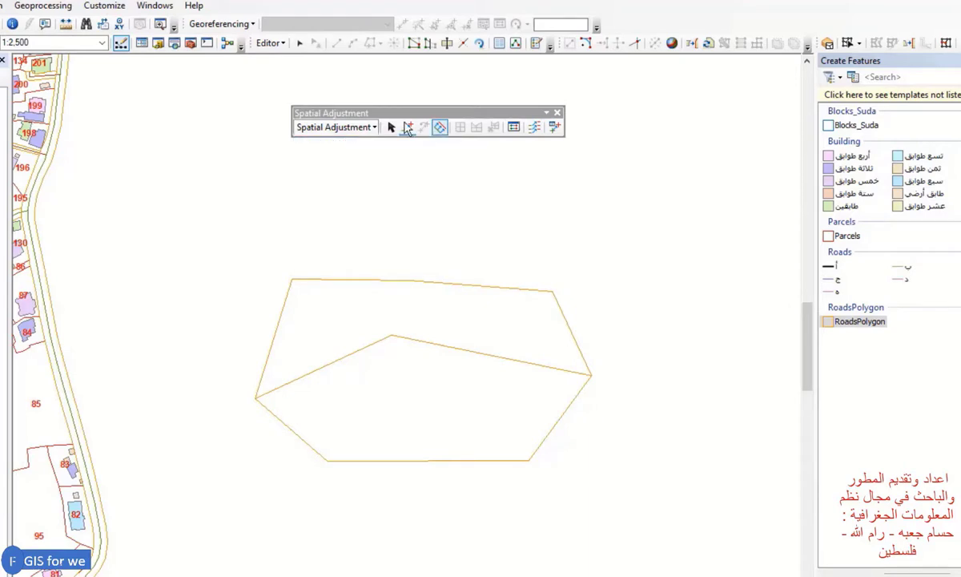
left_click(299, 44)
left_click(456, 325)
left_click_drag(457, 324, 455, 288)
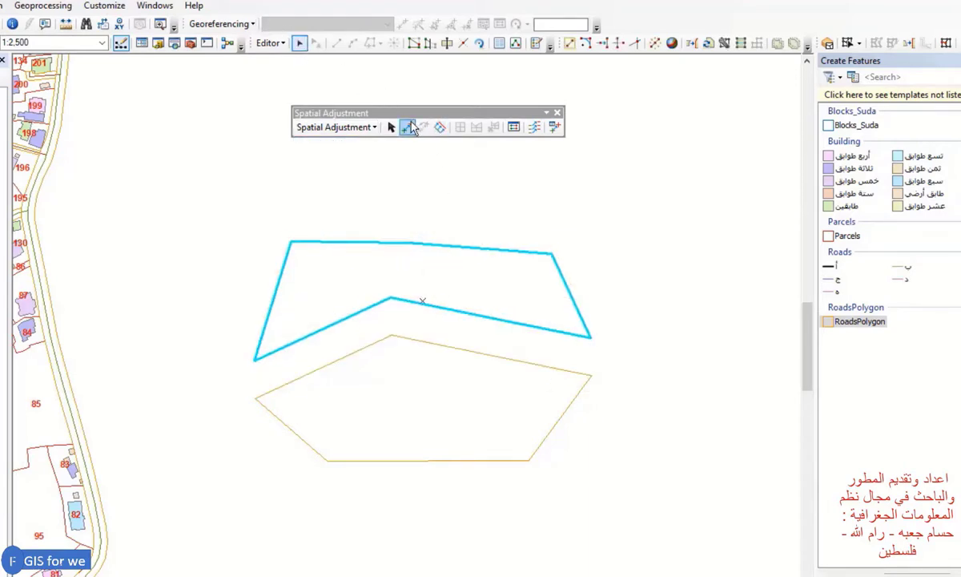
- Add single displacement links from the upper polygon's lower right, left and middle vertices to the matching vertices of the lower polygon
left_click(588, 334)
left_click(591, 371)
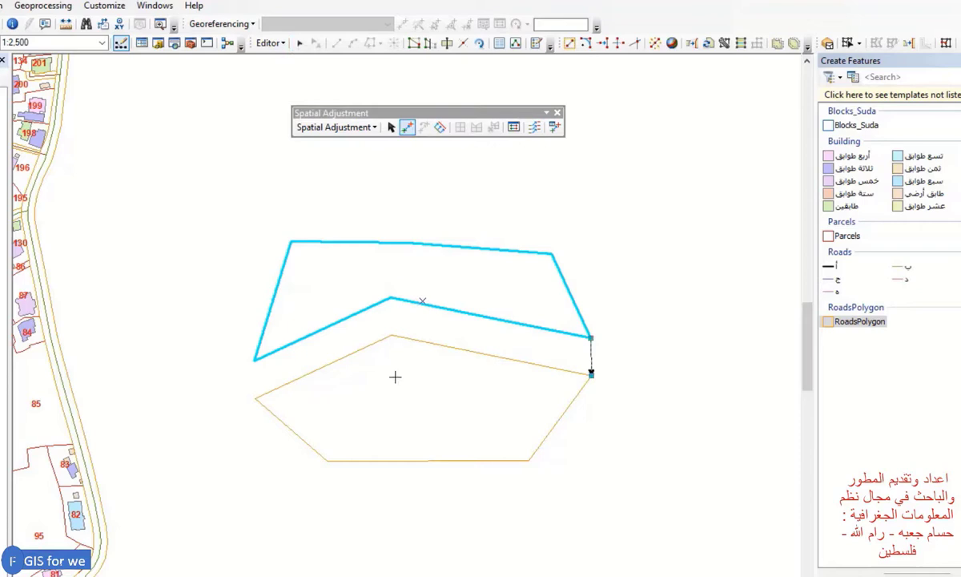
left_click(255, 362)
left_click(255, 395)
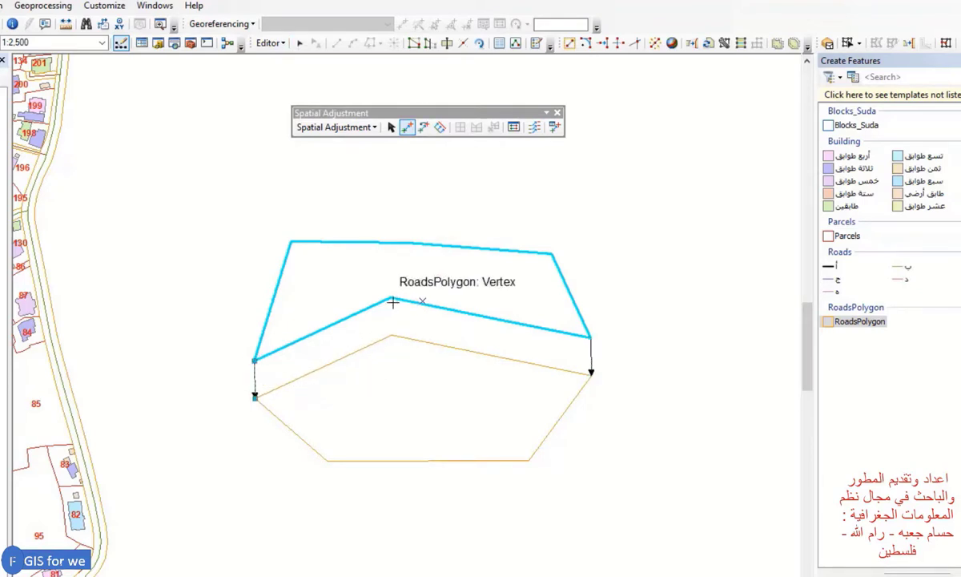
left_click(391, 299)
left_click(390, 335)
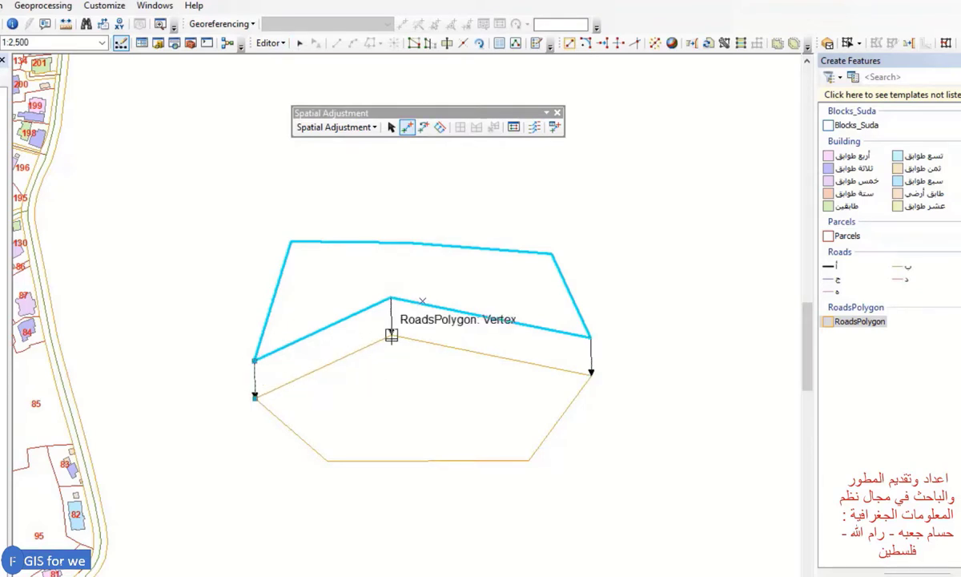
- Save the displacement links as the text file h1.txt in the #1_Lesson.12 folder
left_click(344, 130)
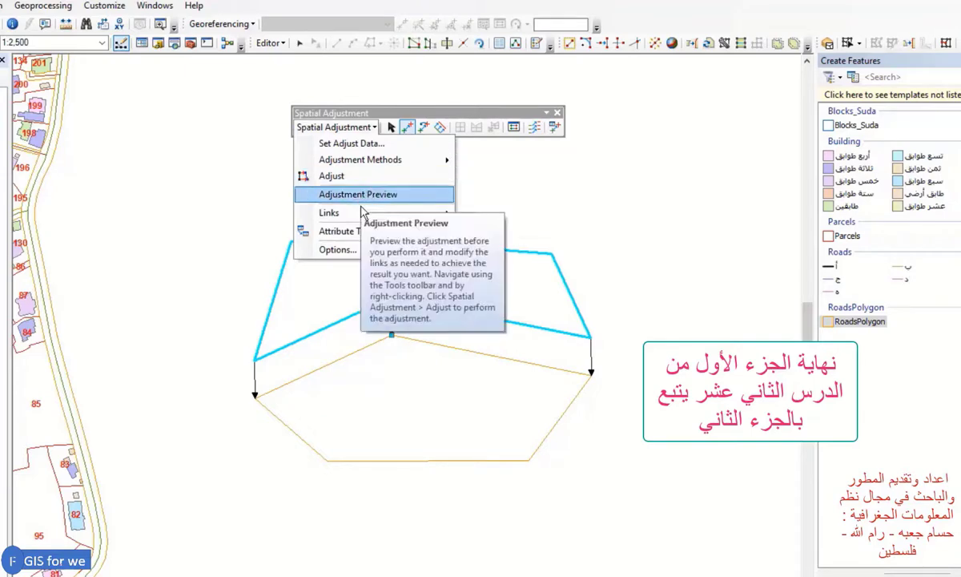
mouse_move(363, 211)
left_click(488, 231)
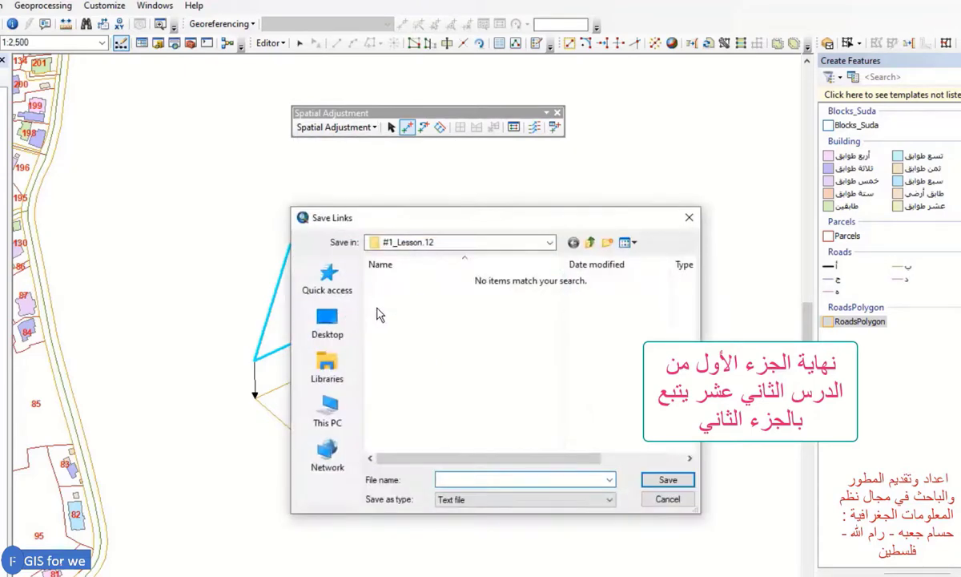
type("h_1")
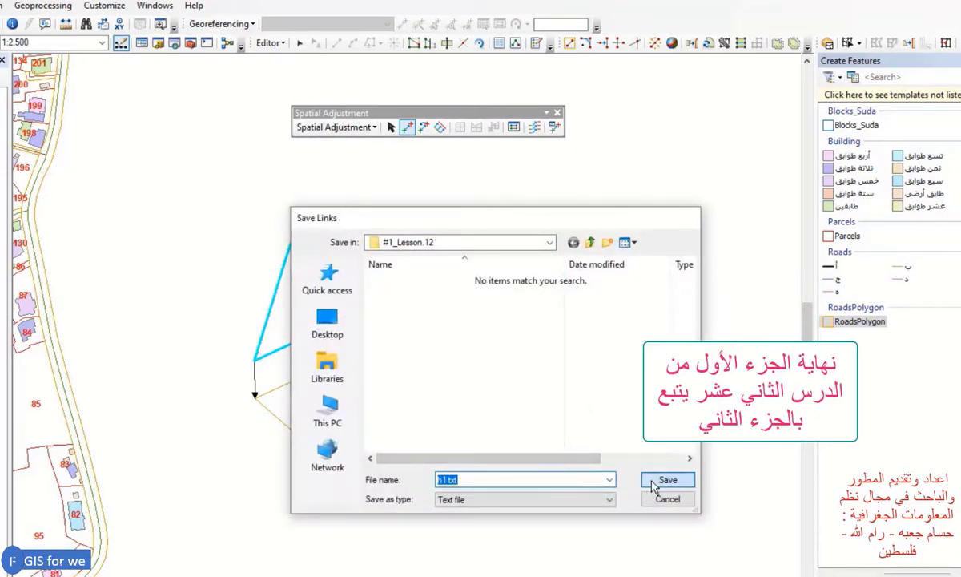
left_click(667, 480)
left_click(438, 393)
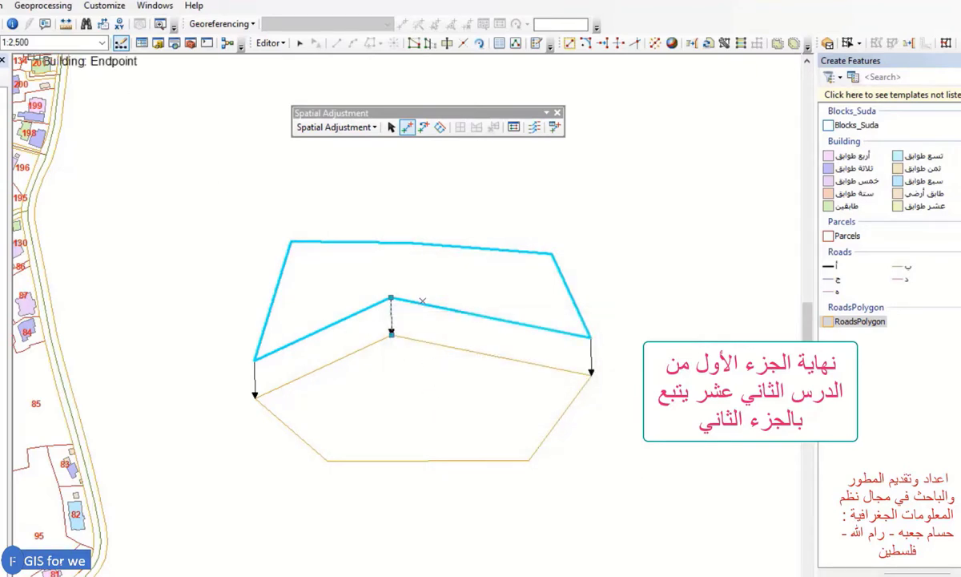
- Select all three displacement links between the polygons and delete them
left_click(391, 126)
left_click_drag(620, 227, 202, 412)
key("Delete")
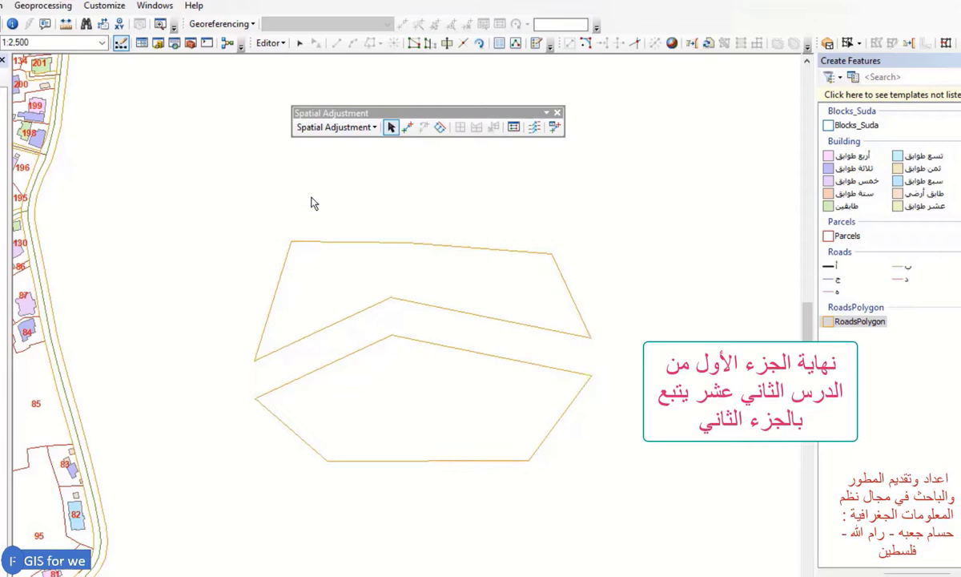
- Load the displacement links from the saved file h1 in the #1_Lesson.12 folder
left_click(334, 127)
mouse_move(422, 225)
left_click(481, 213)
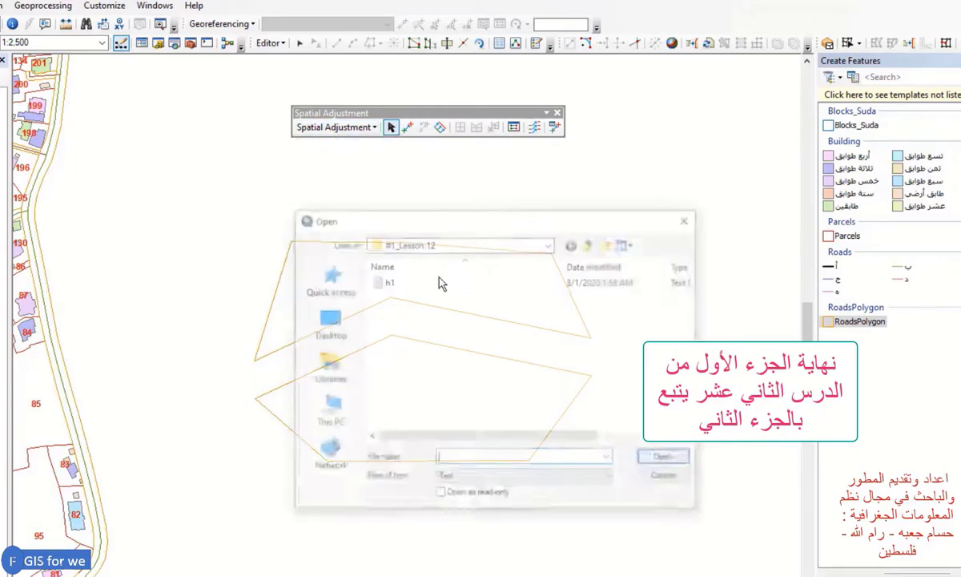
left_click(388, 281)
left_click(668, 459)
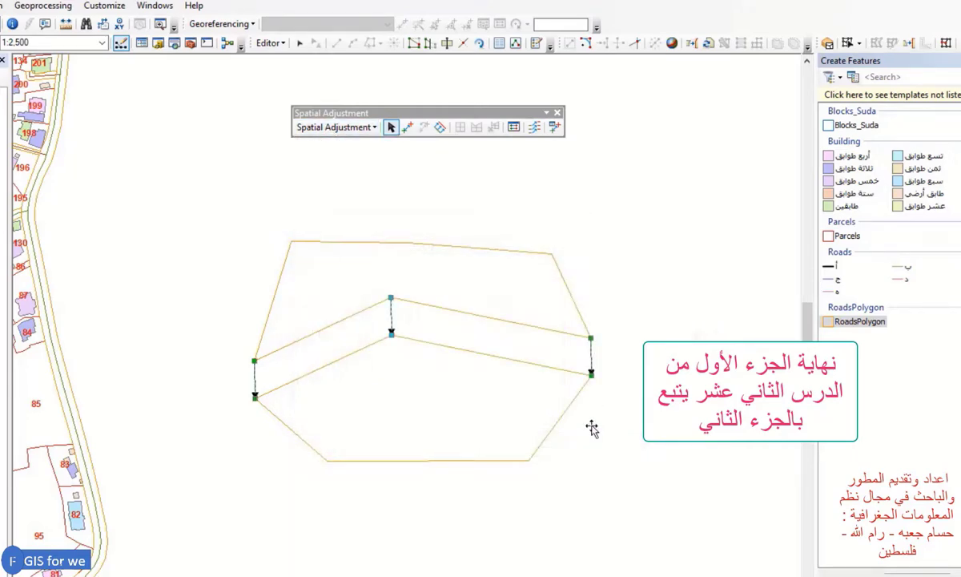